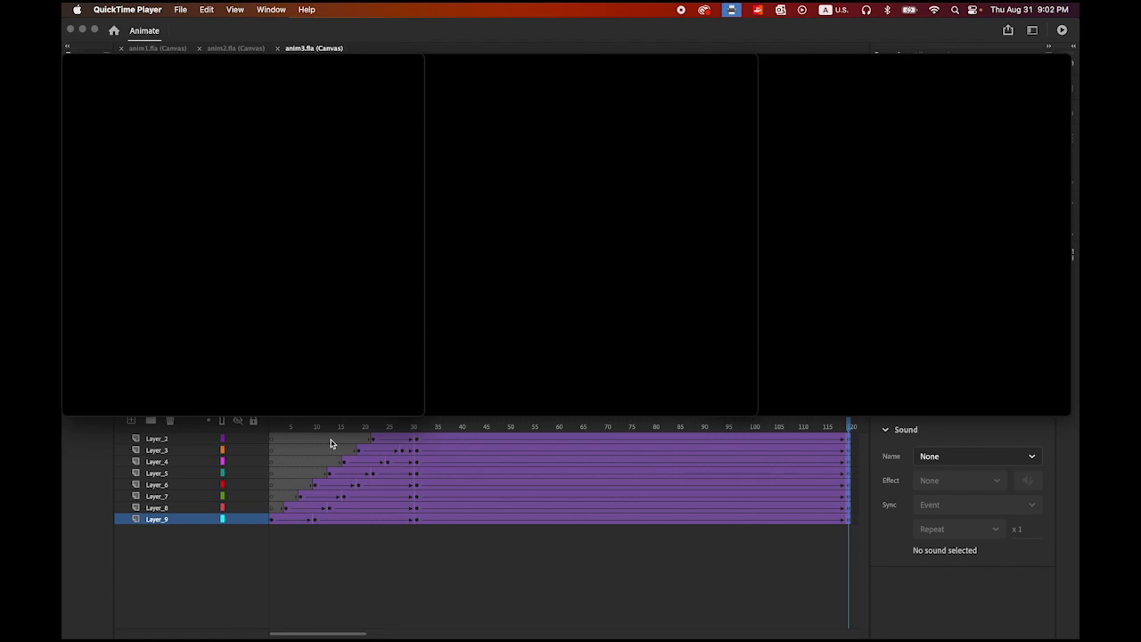
- Play the three sample logo animations anim1.mp4, anim2.mp4 and anim3.mp4 one after another
{"action": "mouse_move", "coordinate": [352, 286]}
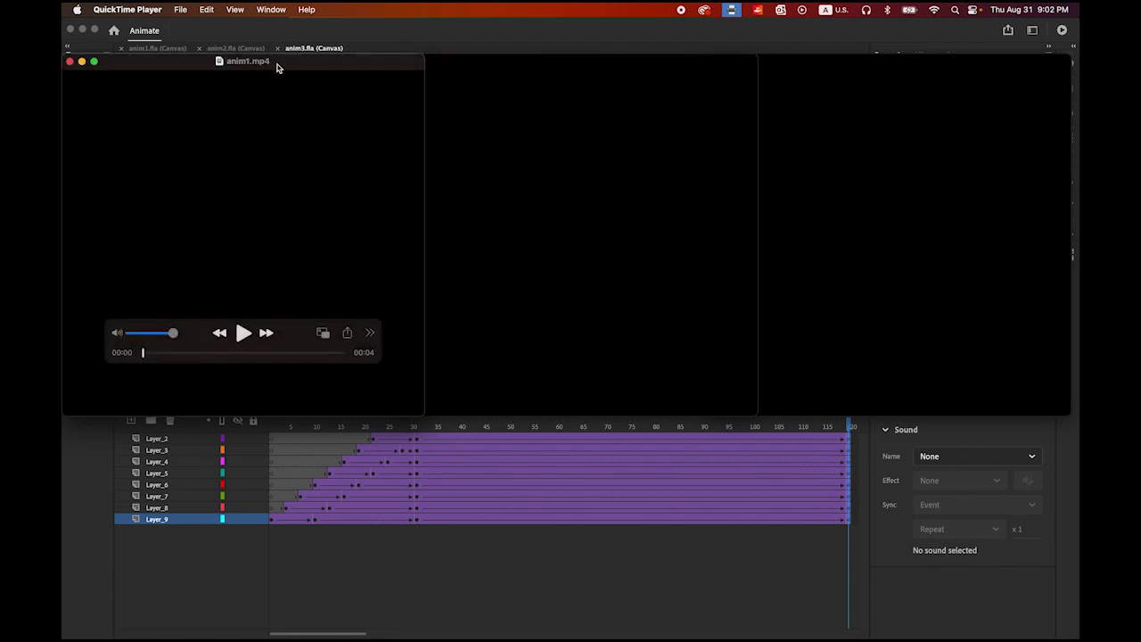
{"action": "left_click", "coordinate": [243, 332]}
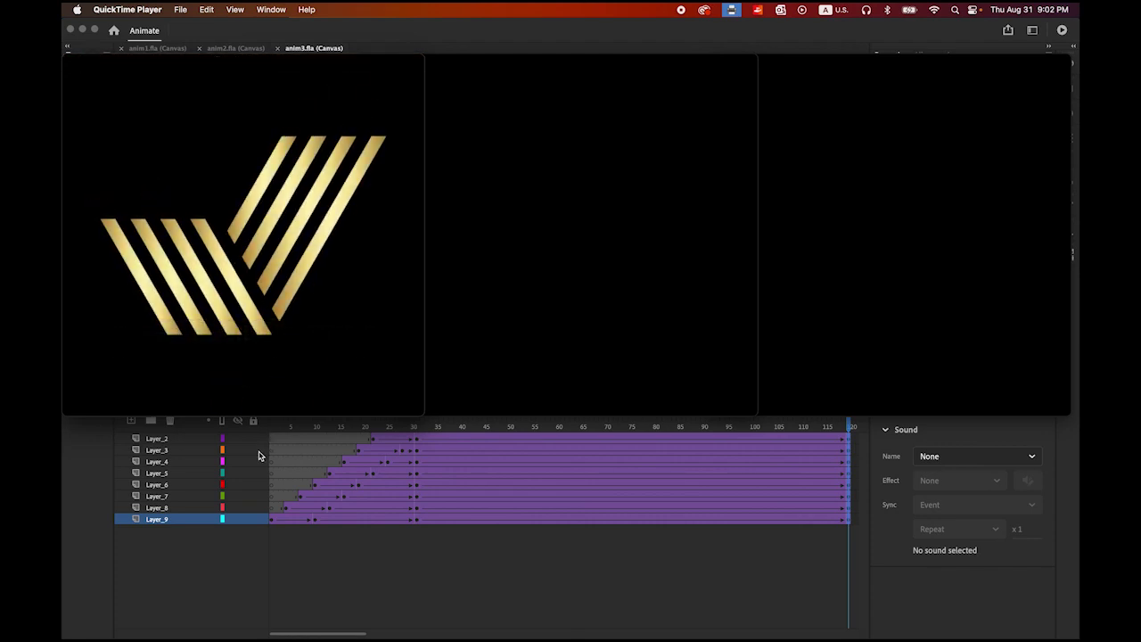
{"action": "left_click", "coordinate": [243, 333]}
{"action": "left_click", "coordinate": [581, 61]}
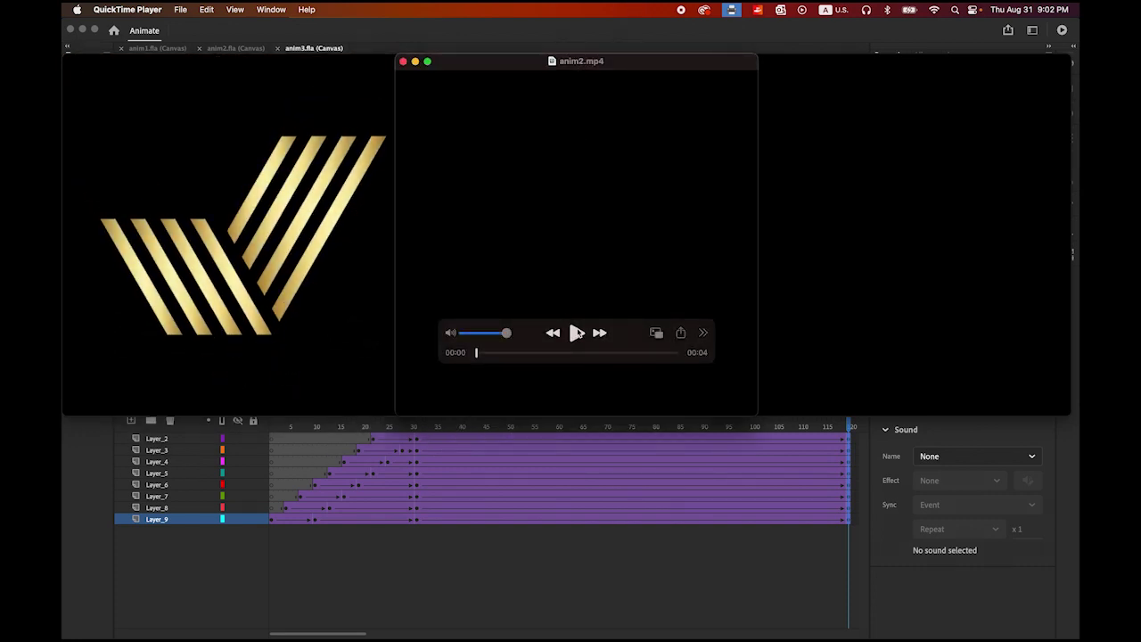
{"action": "left_click", "coordinate": [576, 332]}
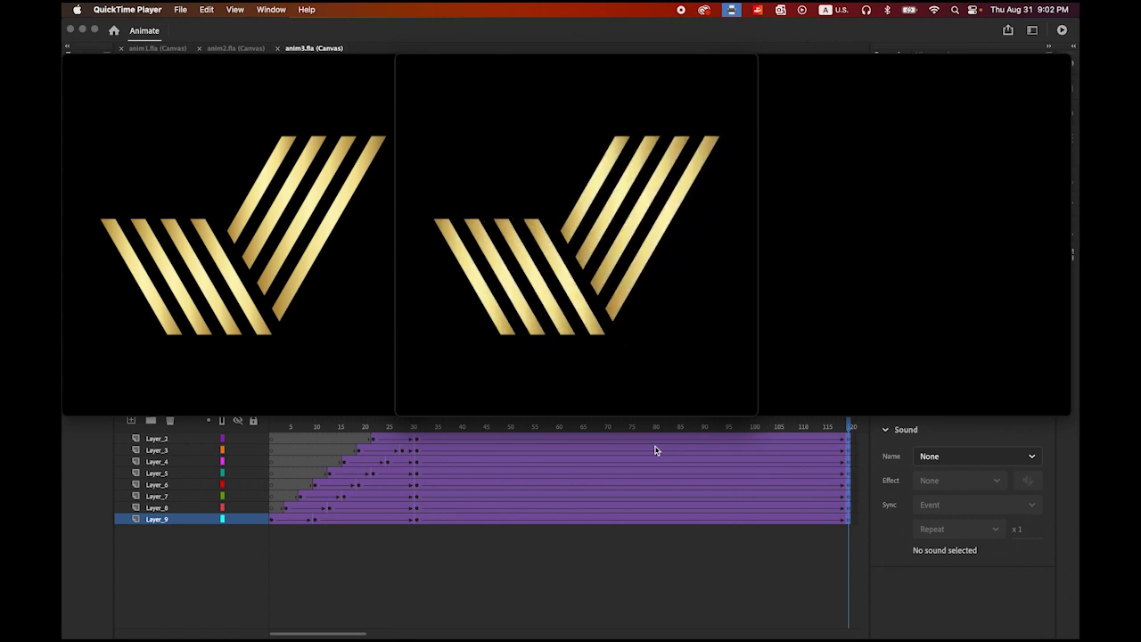
{"action": "mouse_move", "coordinate": [589, 395]}
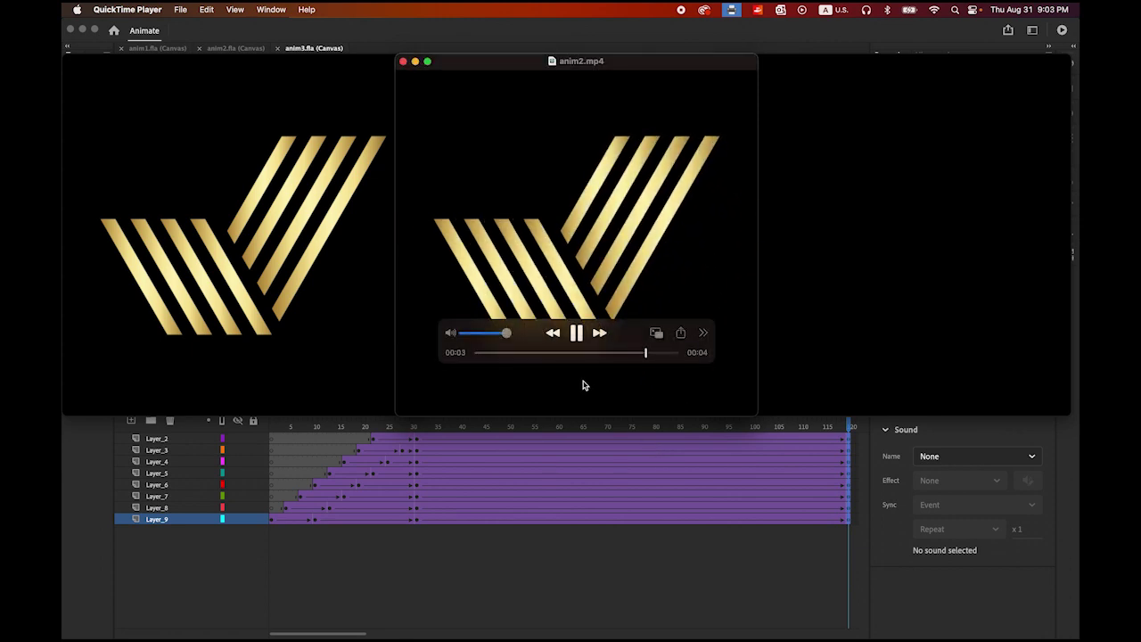
{"action": "left_click", "coordinate": [576, 333]}
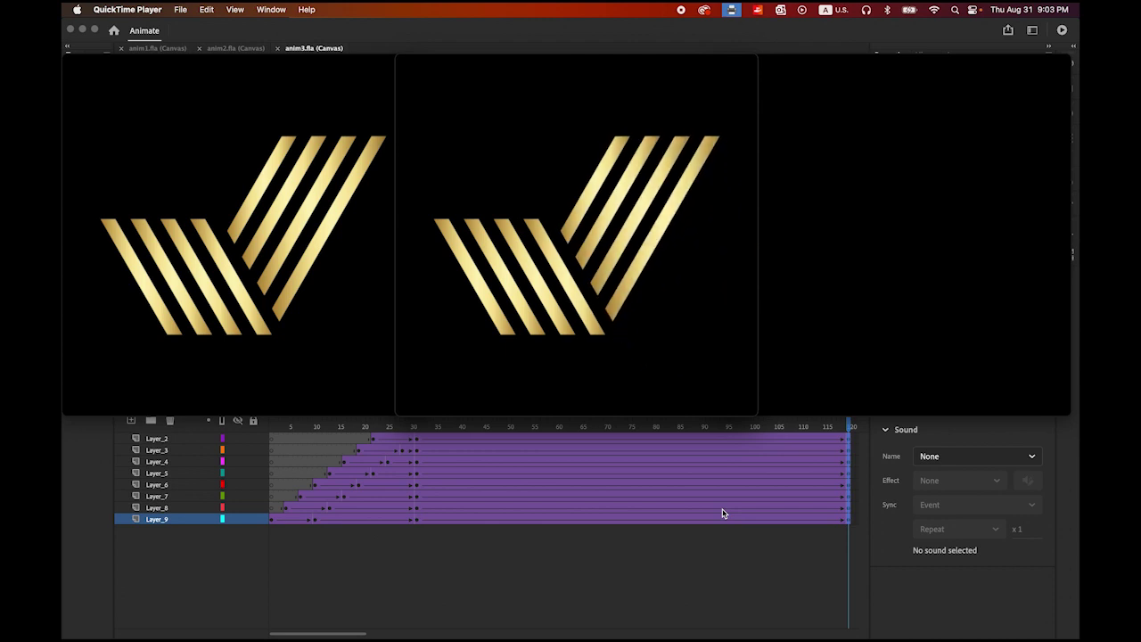
{"action": "left_click", "coordinate": [951, 70]}
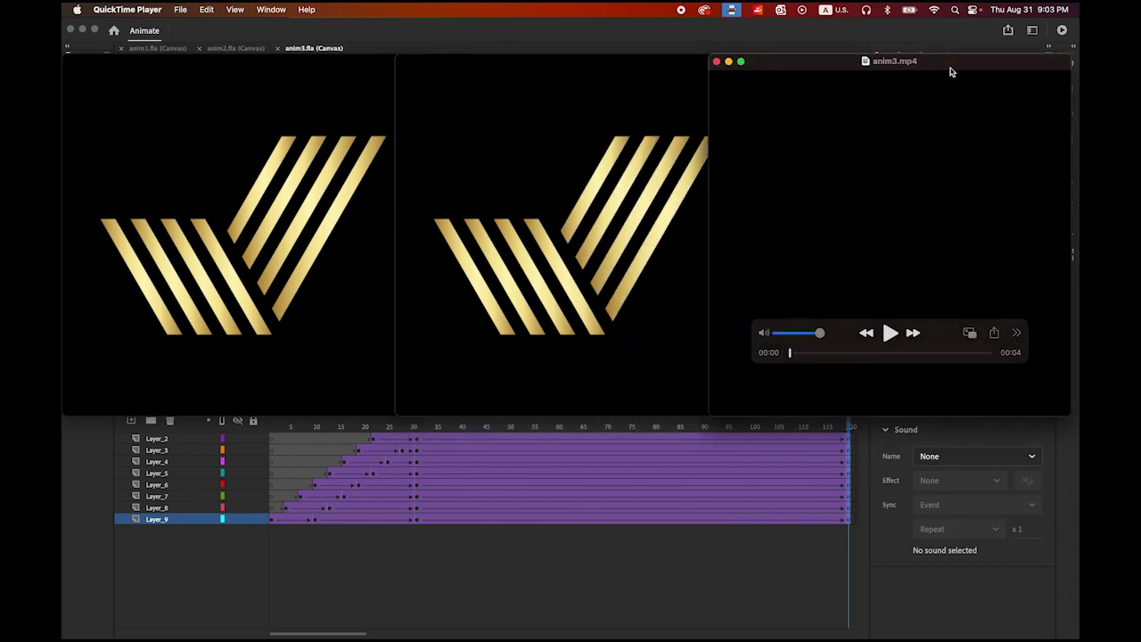
{"action": "left_click", "coordinate": [890, 336]}
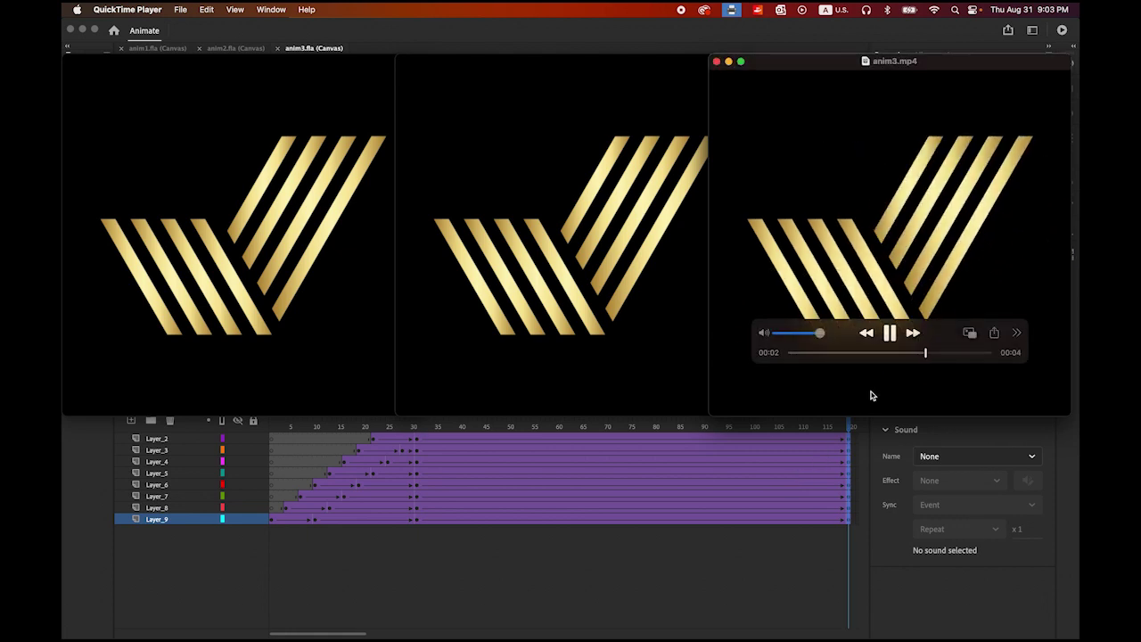
{"action": "left_click", "coordinate": [890, 336]}
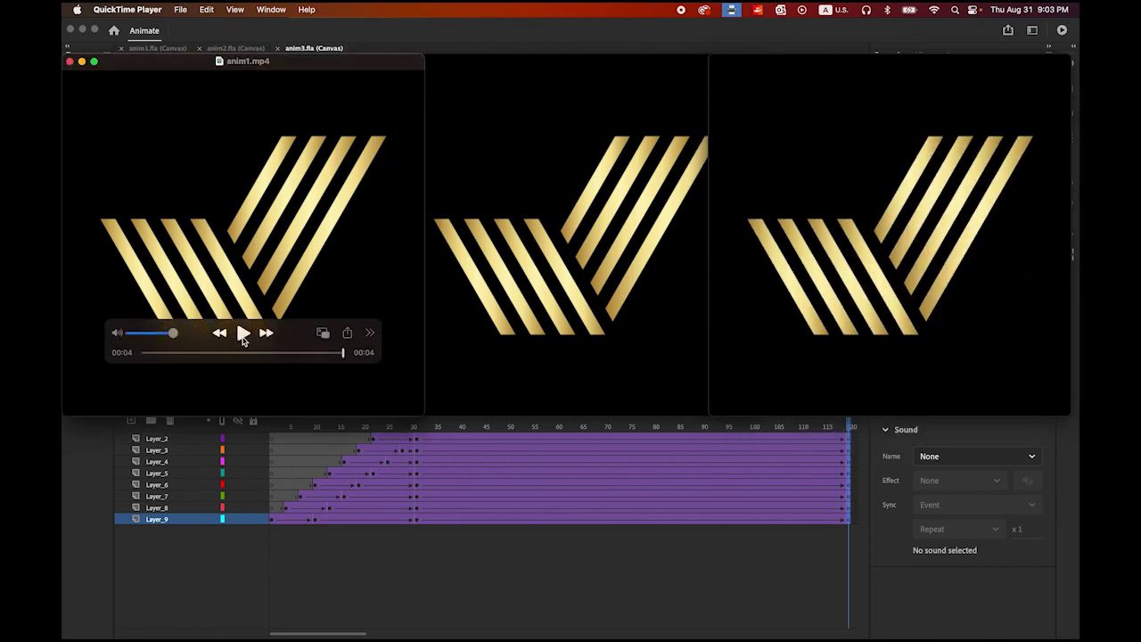
- Replay the three sample logo animations in the same order to compare how the stripes appear
{"action": "left_click", "coordinate": [242, 332]}
{"action": "mouse_move", "coordinate": [698, 360]}
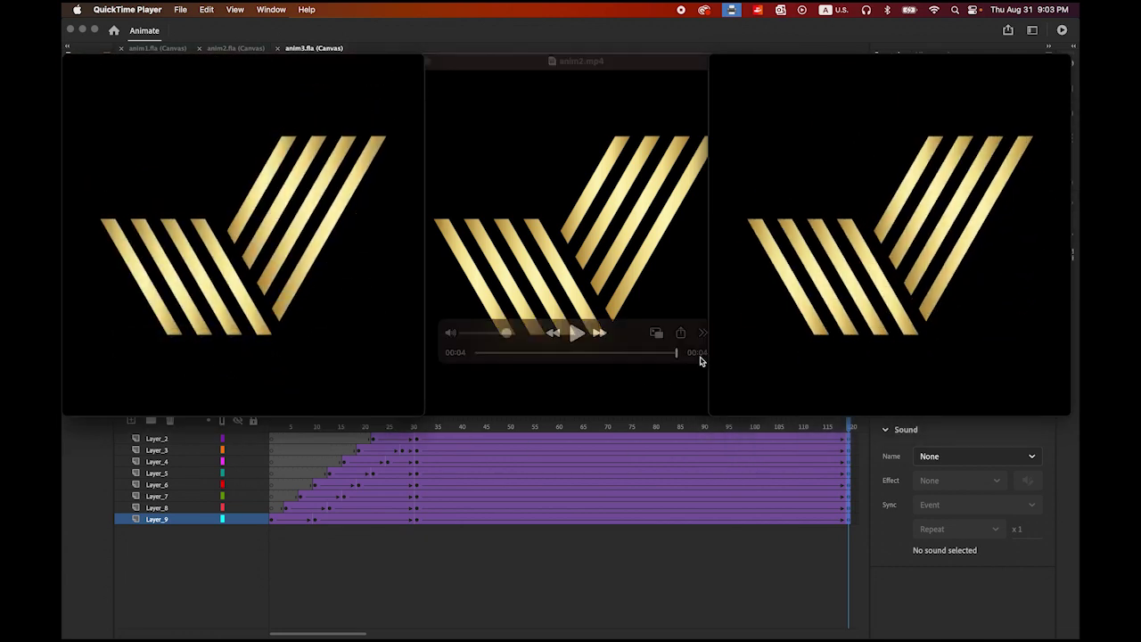
{"action": "left_click", "coordinate": [663, 401]}
{"action": "left_click", "coordinate": [577, 332]}
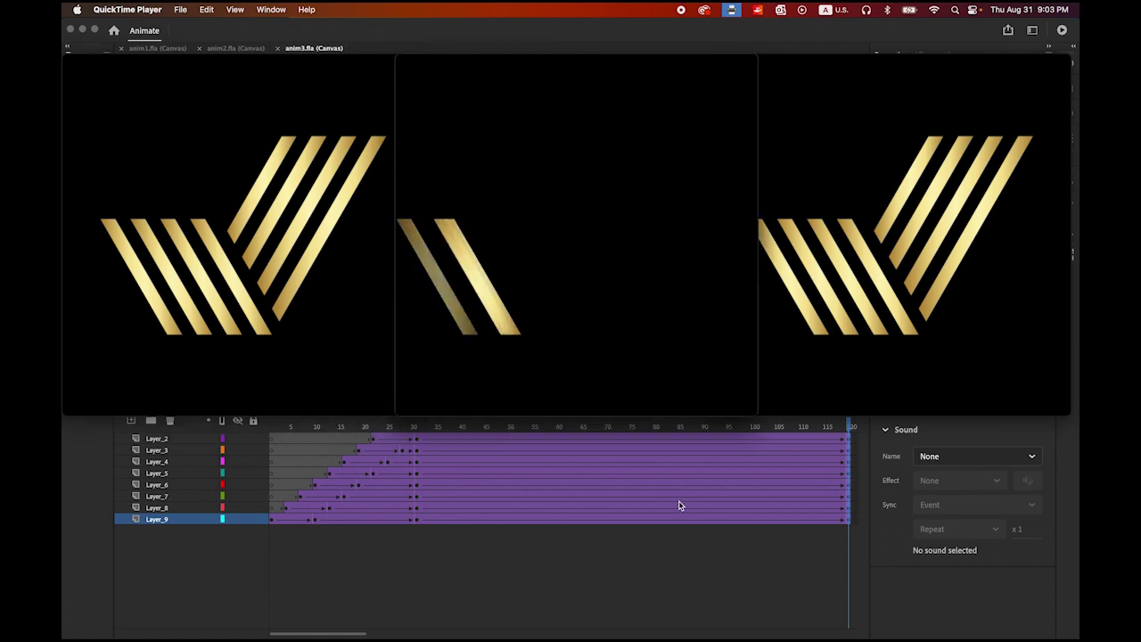
{"action": "left_click", "coordinate": [931, 373]}
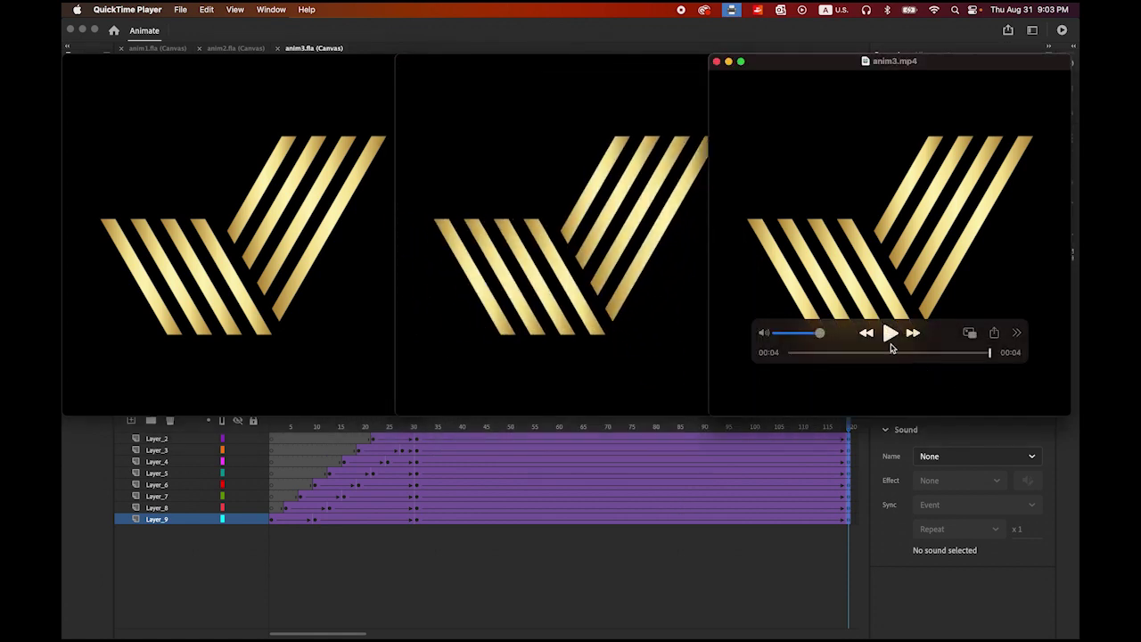
{"action": "left_click", "coordinate": [890, 343]}
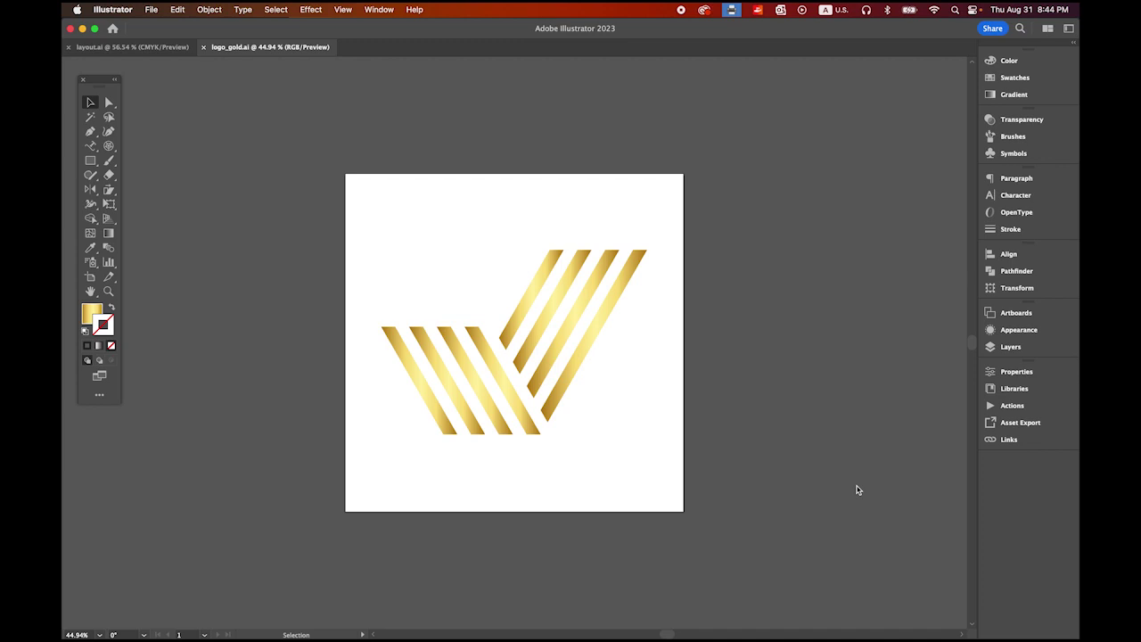
- Switch from the gold logo in Illustrator to Animate and create a 600 x 600 HTML5 Canvas document
{"action": "left_click_drag", "start_coordinate": [342, 198], "coordinate": [731, 496]}
{"action": "mouse_move", "coordinate": [578, 629]}
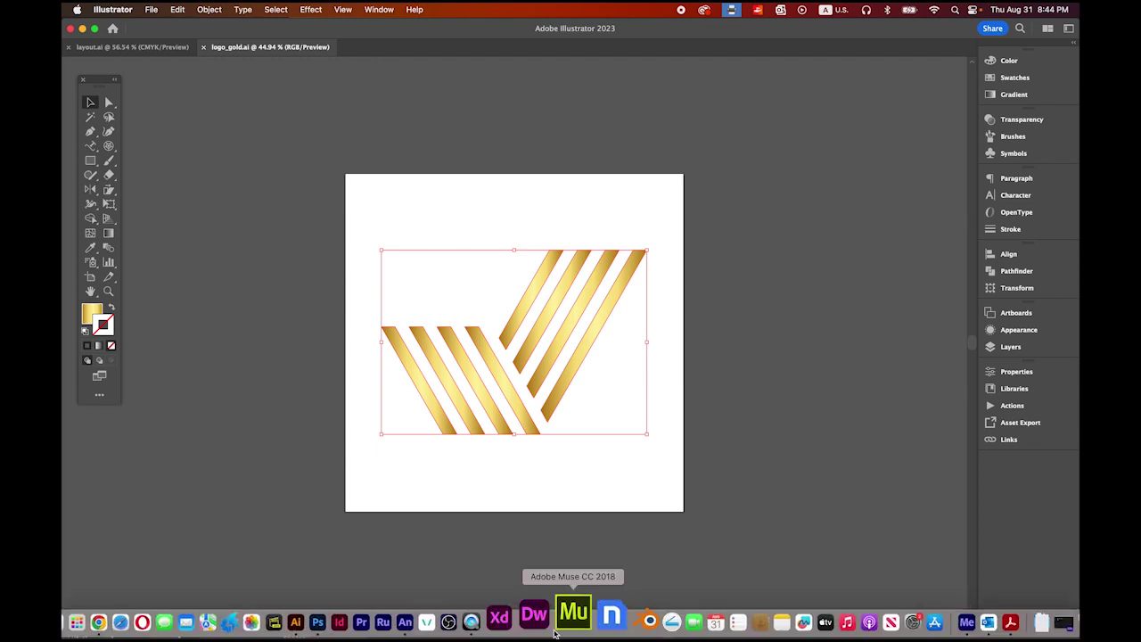
{"action": "left_click", "coordinate": [461, 615]}
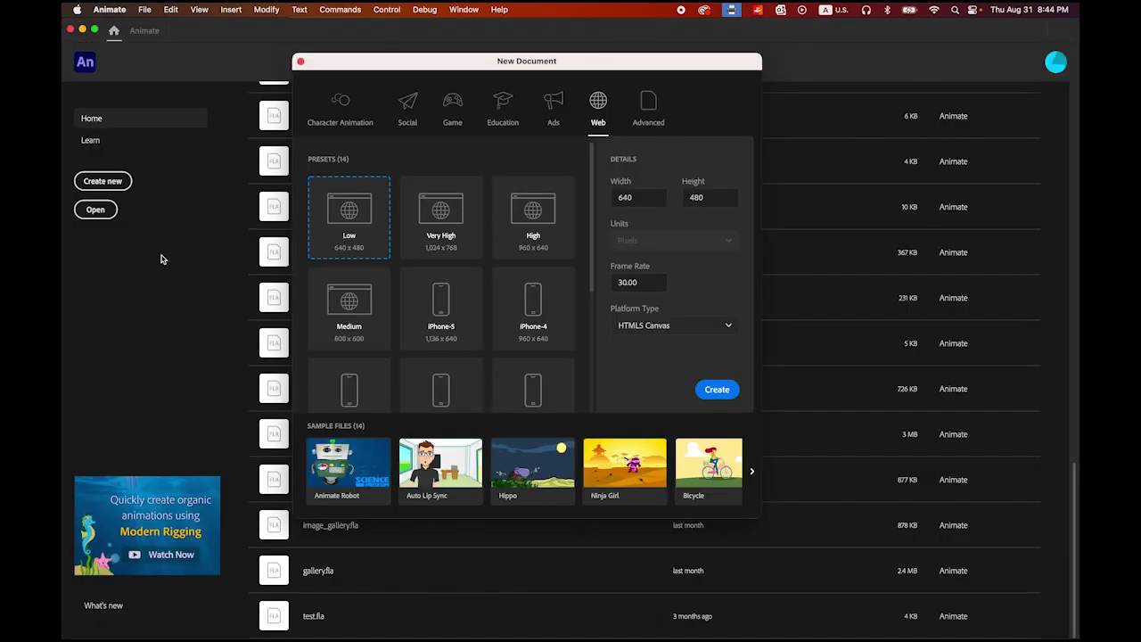
{"action": "left_click_drag", "start_coordinate": [375, 69], "coordinate": [347, 72]}
{"action": "double_click", "coordinate": [615, 200]}
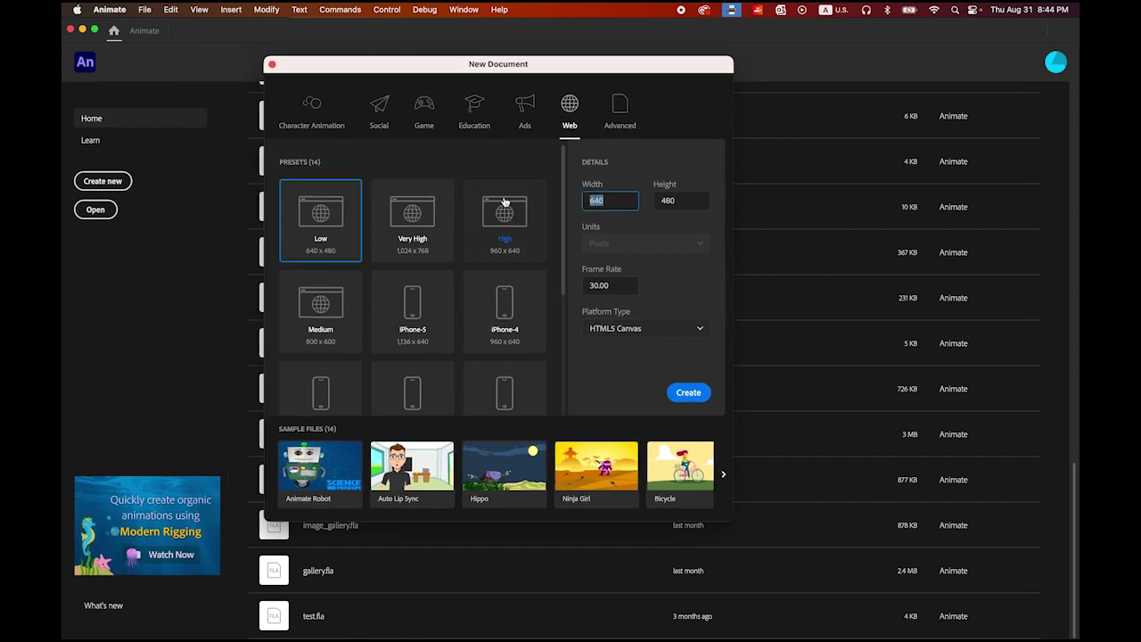
{"action": "type", "text": "600"}
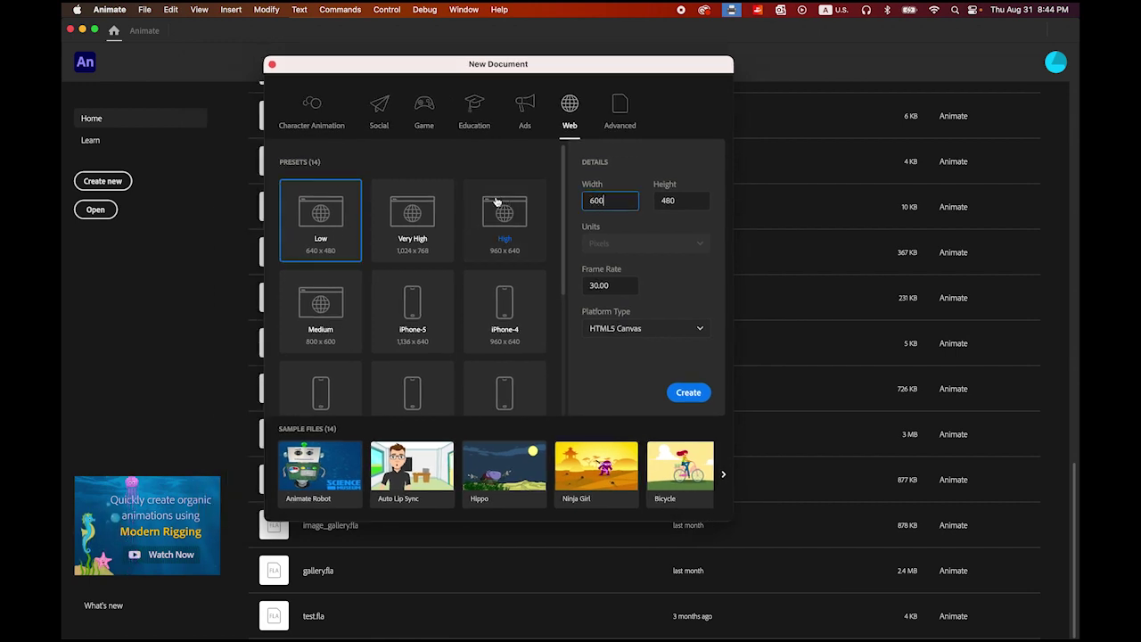
{"action": "double_click", "coordinate": [696, 201]}
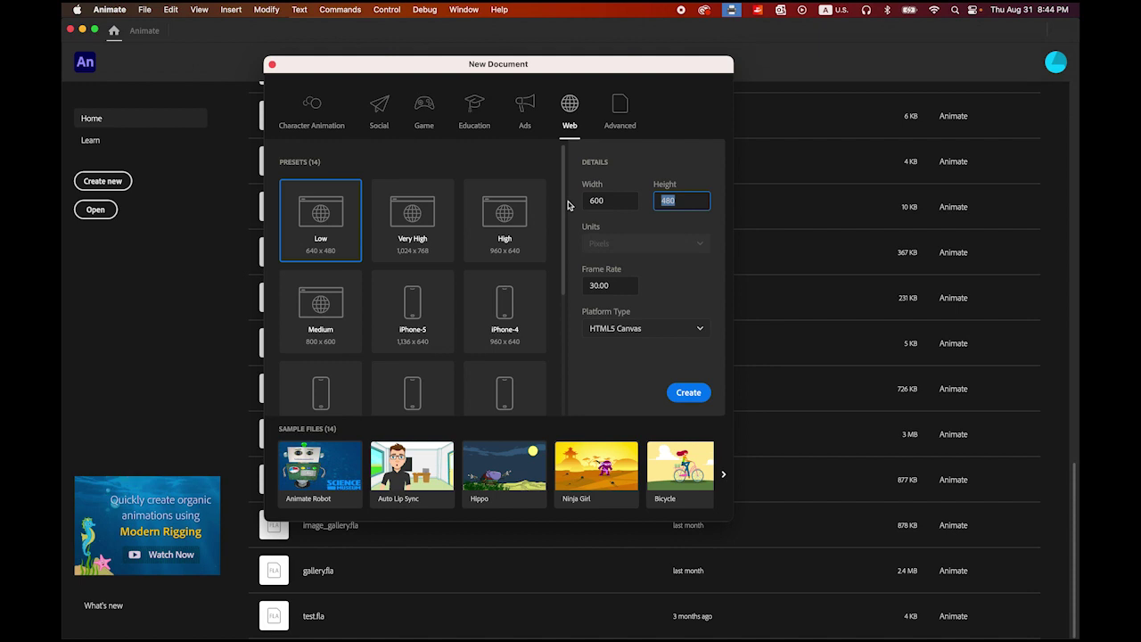
{"action": "type", "text": "600"}
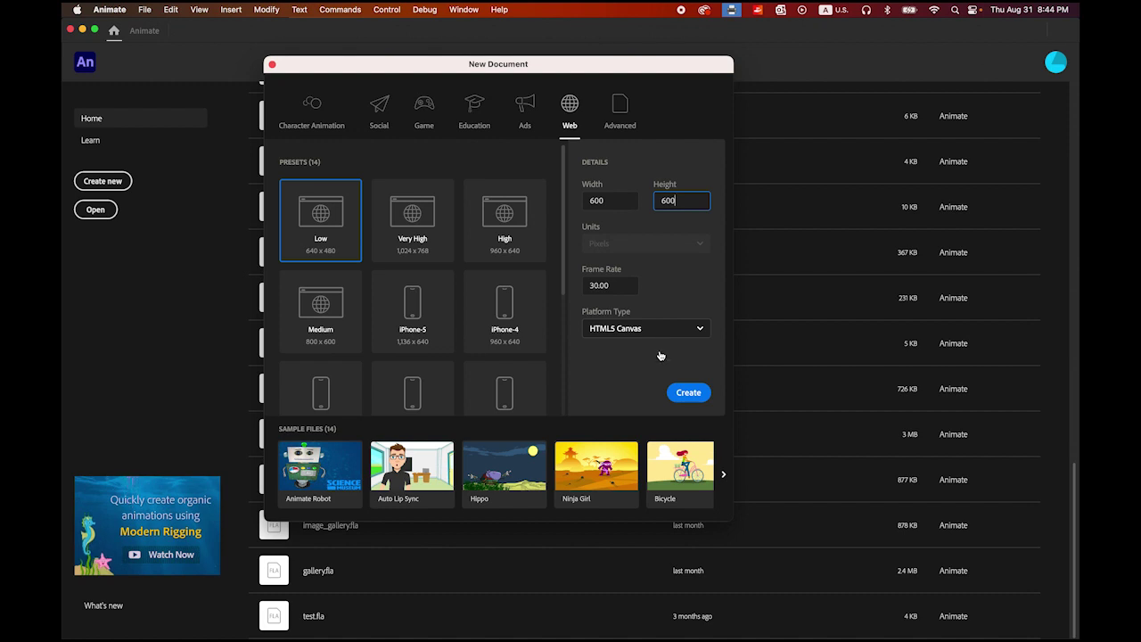
{"action": "left_click", "coordinate": [688, 392]}
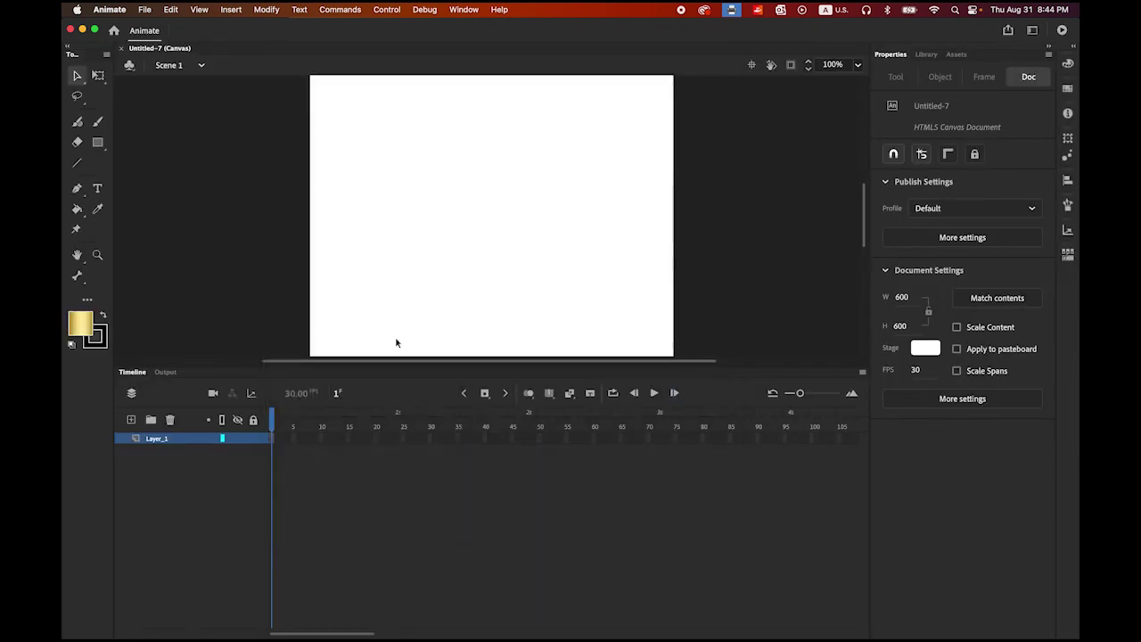
- Set the stage background color to black with the whole stage in view
{"action": "double_click", "coordinate": [78, 256]}
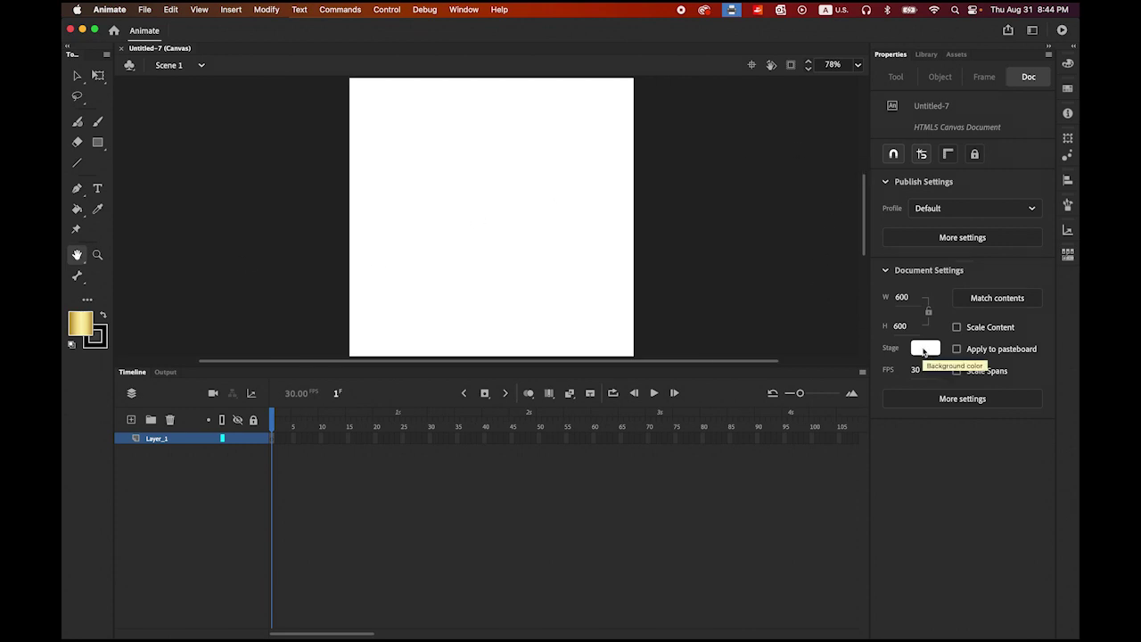
{"action": "left_click", "coordinate": [924, 349]}
{"action": "left_click", "coordinate": [729, 386]}
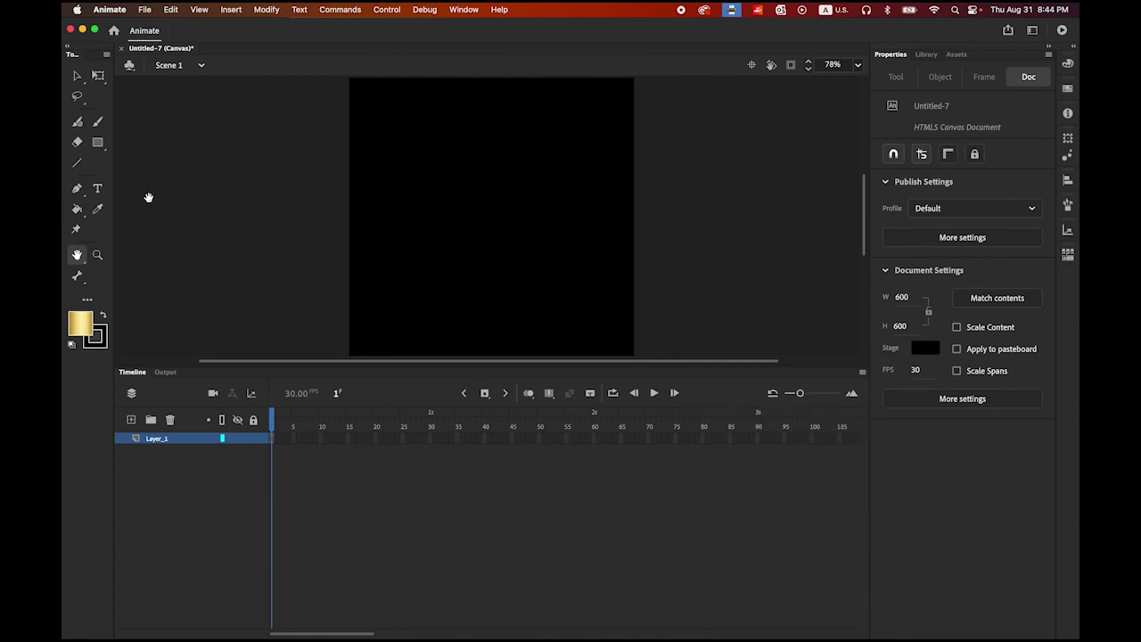
{"action": "left_click", "coordinate": [76, 75]}
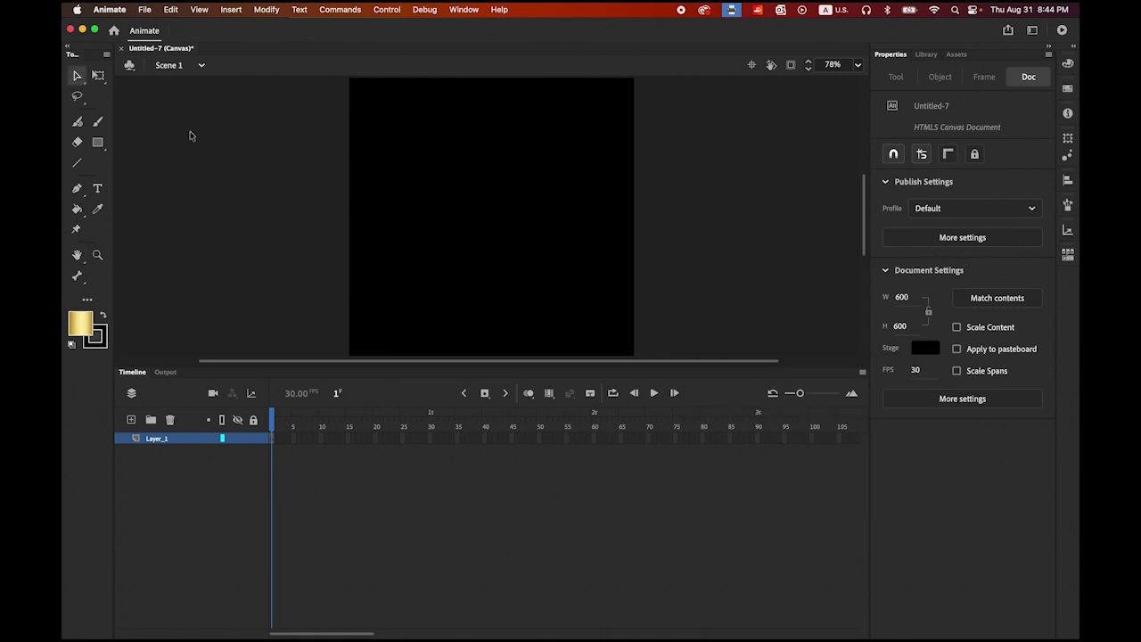
- Switch to Illustrator and copy all the gold stripes of the logo in logo_gold.ai
{"action": "mouse_move", "coordinate": [223, 629]}
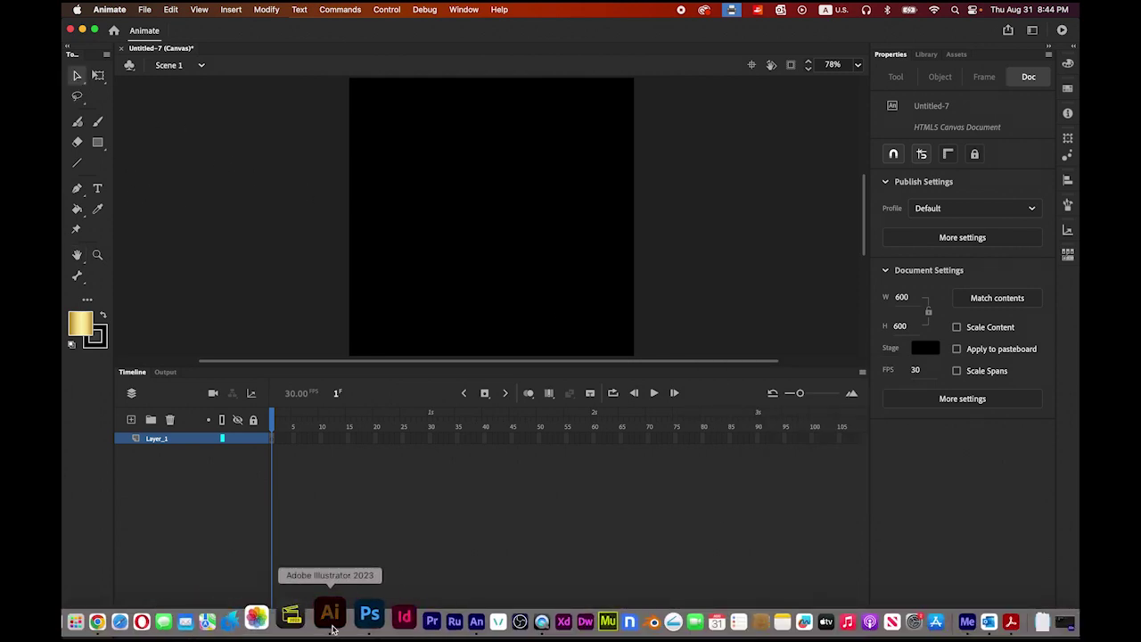
{"action": "left_click", "coordinate": [329, 615]}
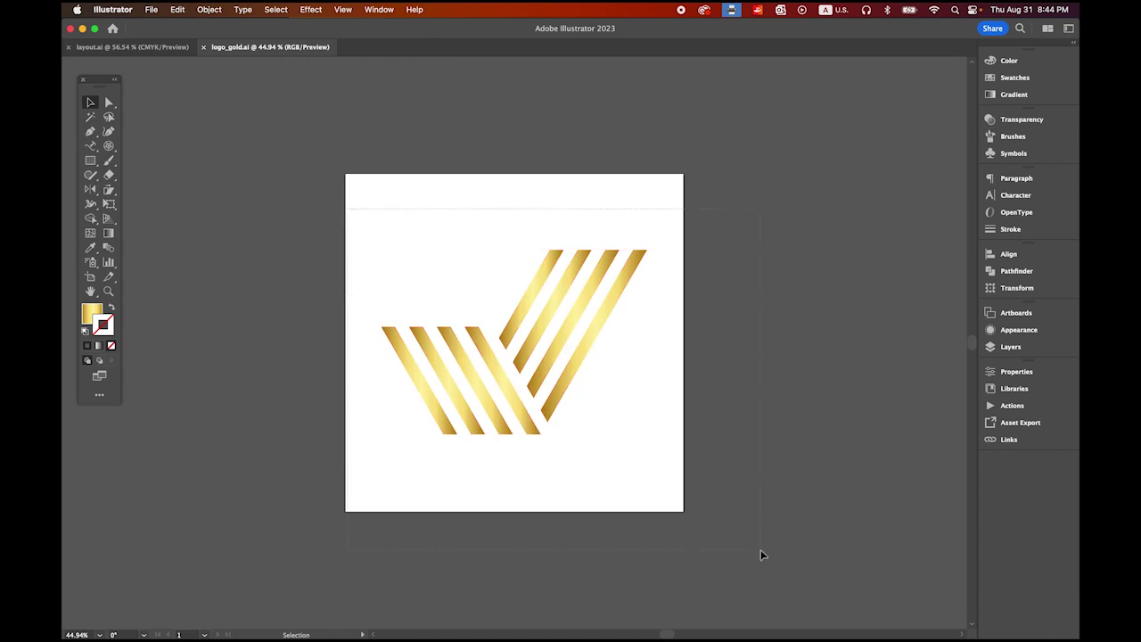
{"action": "left_click", "coordinate": [150, 9]}
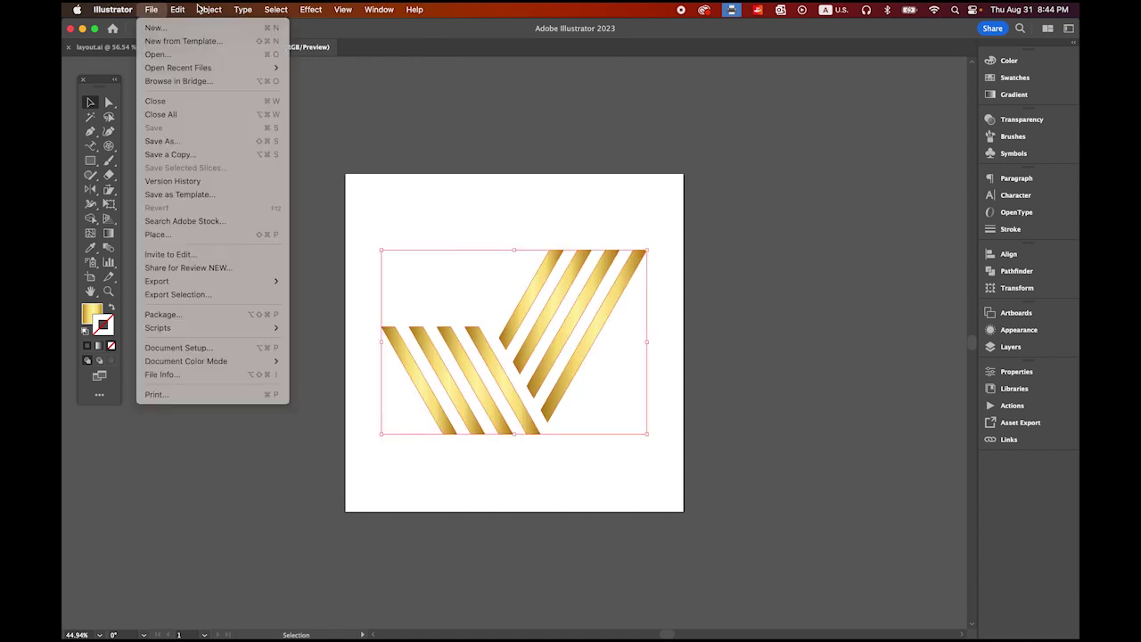
{"action": "left_click", "coordinate": [186, 79]}
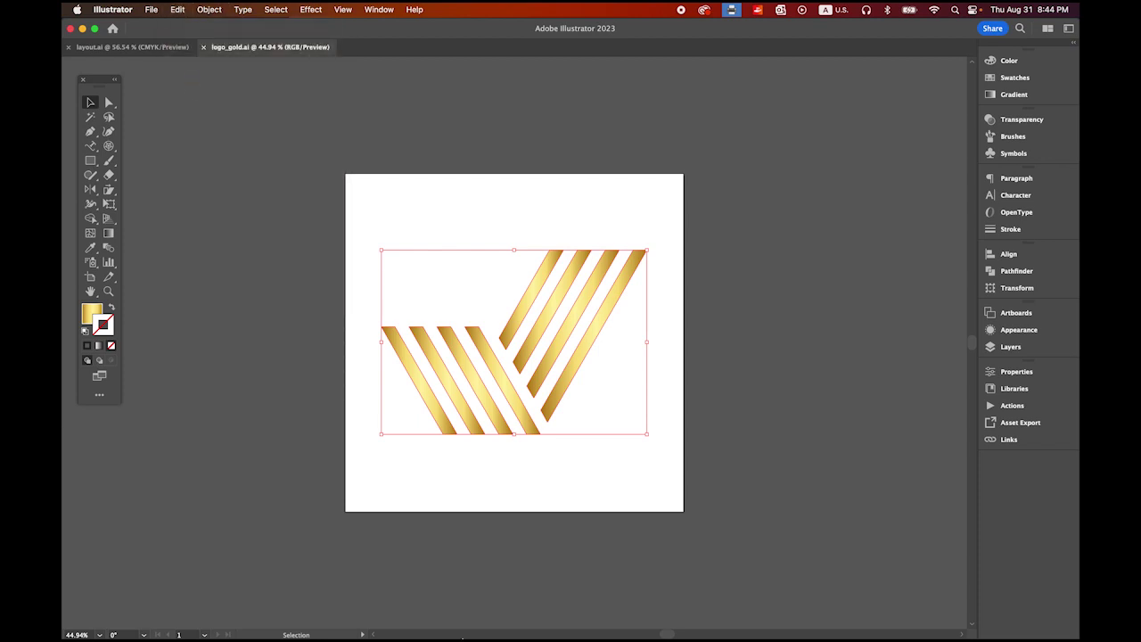
- Return to Animate and paste the logo in the center of frame 1 using the AI File Importer preferences
{"action": "left_click", "coordinate": [440, 617]}
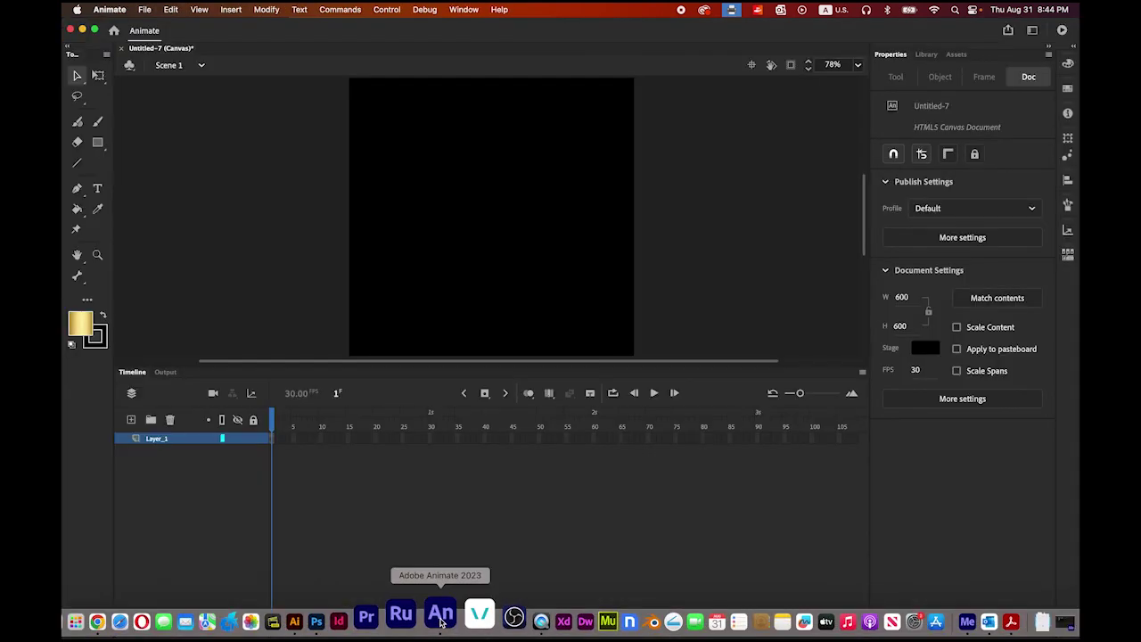
{"action": "left_click", "coordinate": [272, 443]}
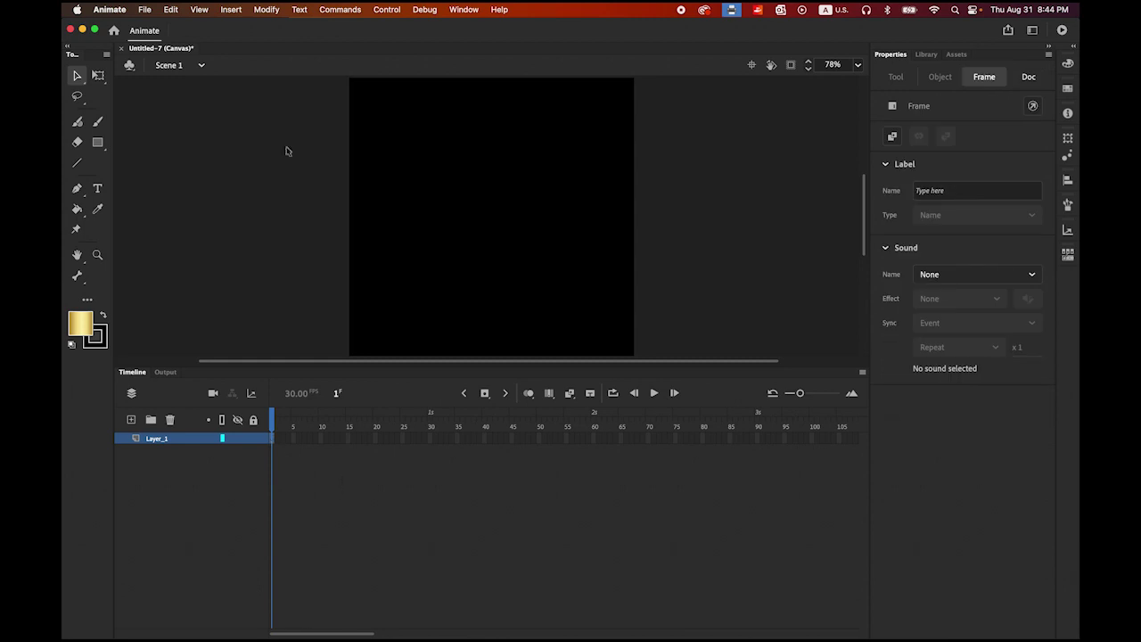
{"action": "left_click", "coordinate": [170, 9]}
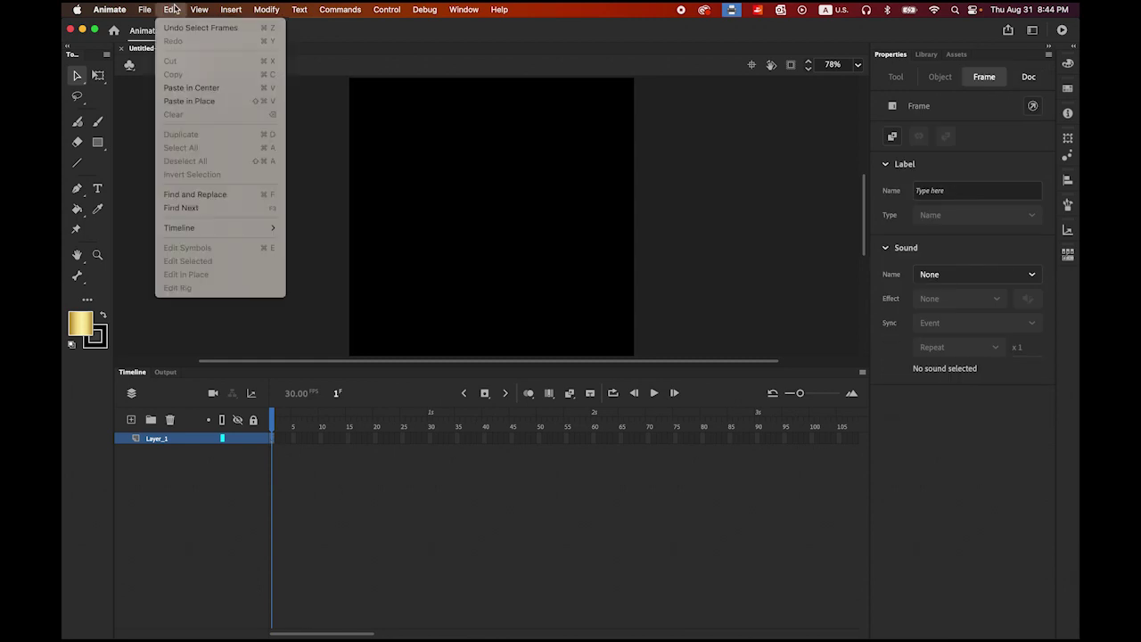
{"action": "left_click", "coordinate": [203, 92]}
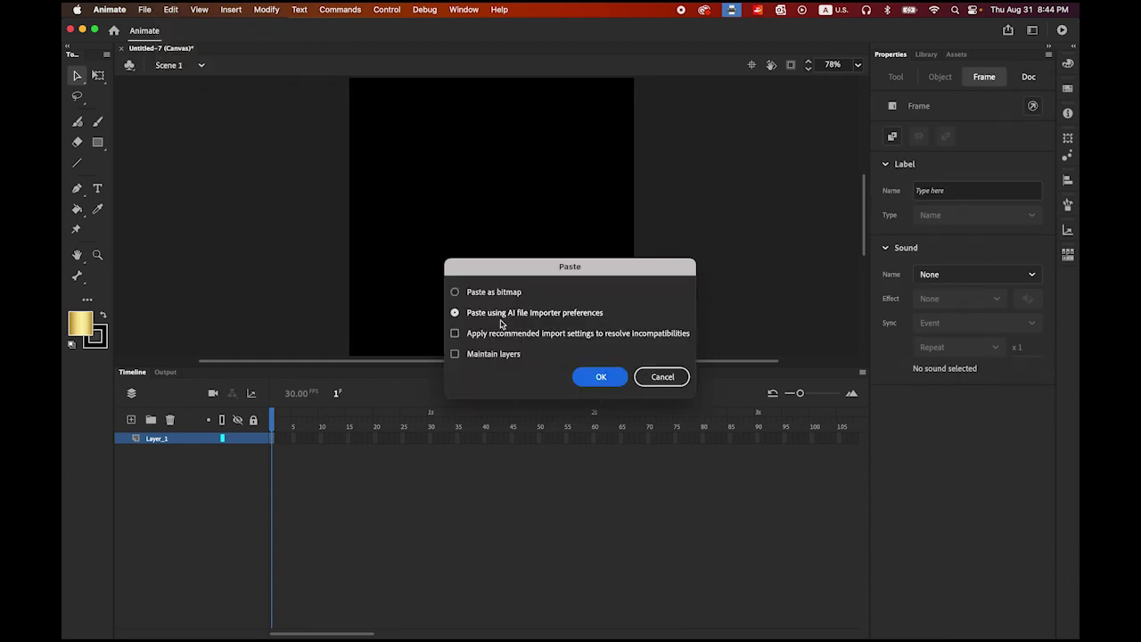
{"action": "left_click", "coordinate": [608, 379]}
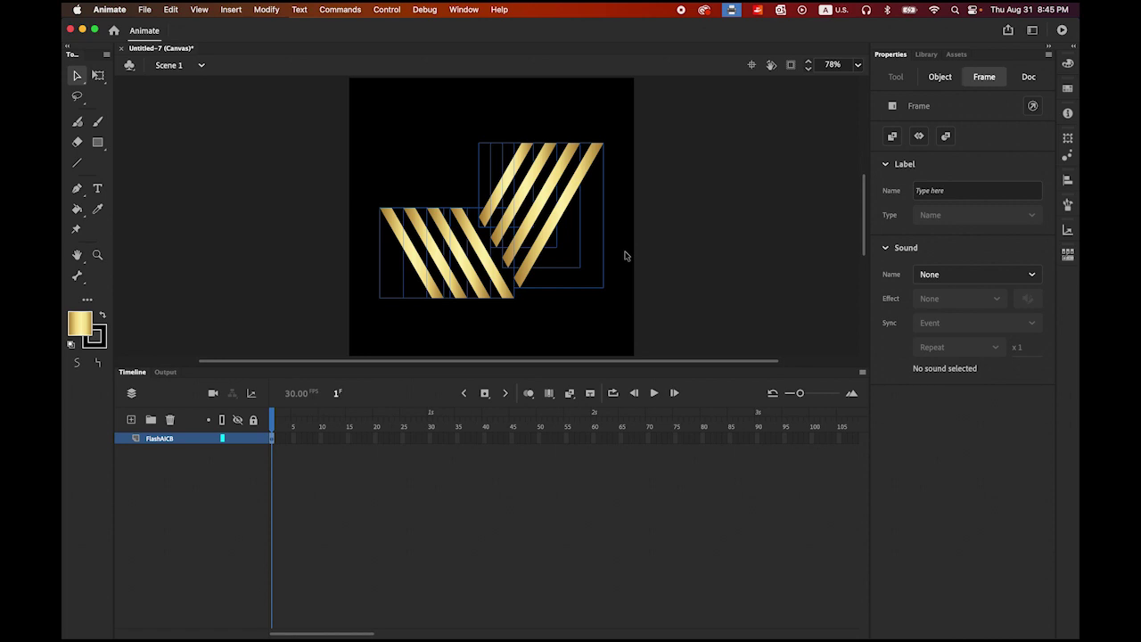
- Distribute the pasted logo stripes to separate layers
{"action": "left_click", "coordinate": [264, 9]}
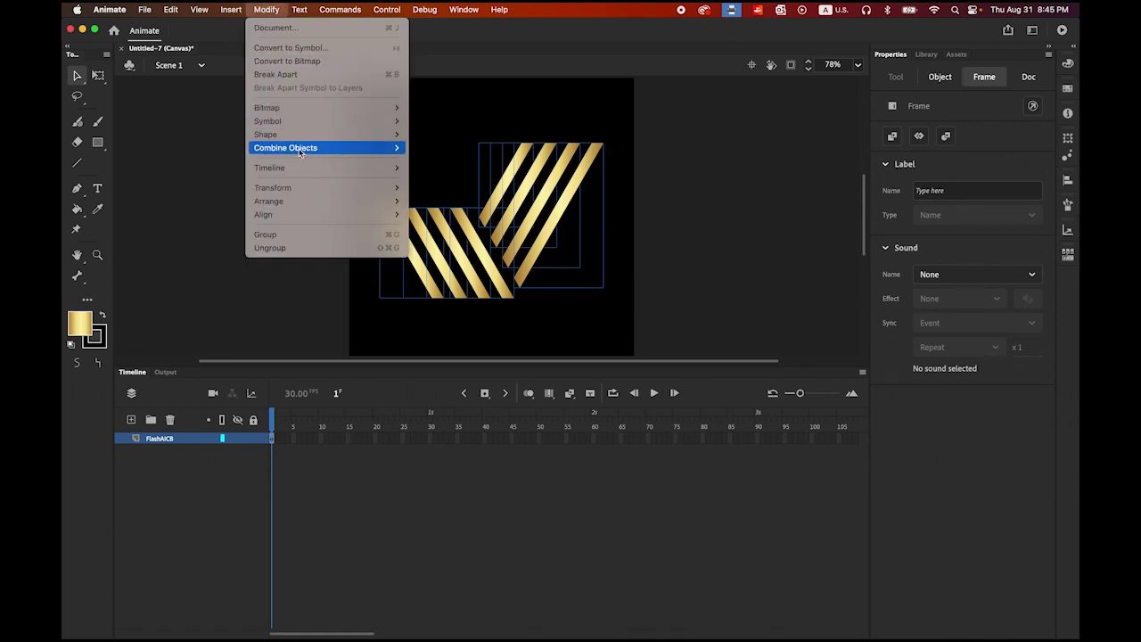
{"action": "mouse_move", "coordinate": [304, 167]}
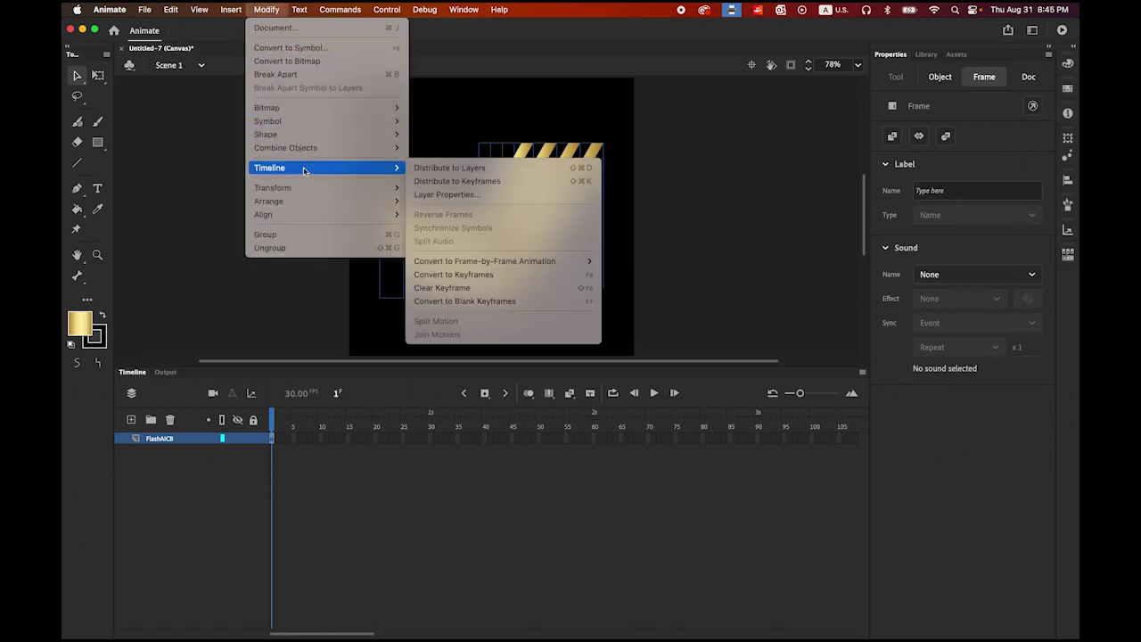
{"action": "left_click", "coordinate": [504, 168]}
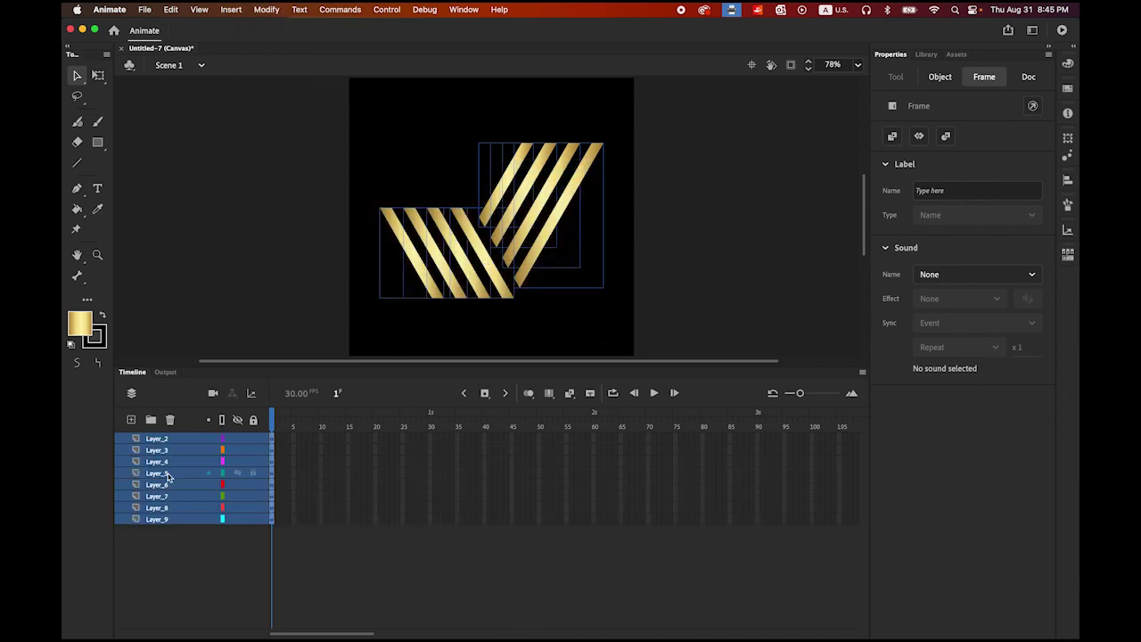
- Examine which logo stripe each layer from Layer_9 to Layer_2 holds
{"action": "left_click", "coordinate": [191, 556]}
{"action": "left_click", "coordinate": [154, 521]}
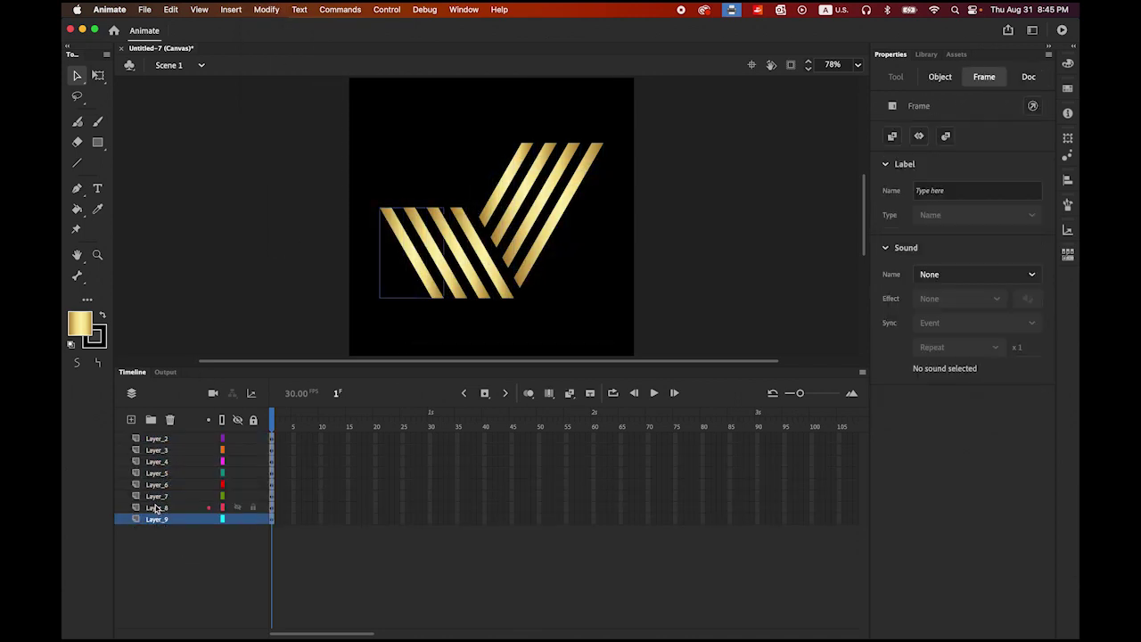
{"action": "left_click", "coordinate": [155, 508]}
{"action": "left_click", "coordinate": [155, 496]}
{"action": "left_click", "coordinate": [157, 473]}
{"action": "left_click", "coordinate": [156, 450]}
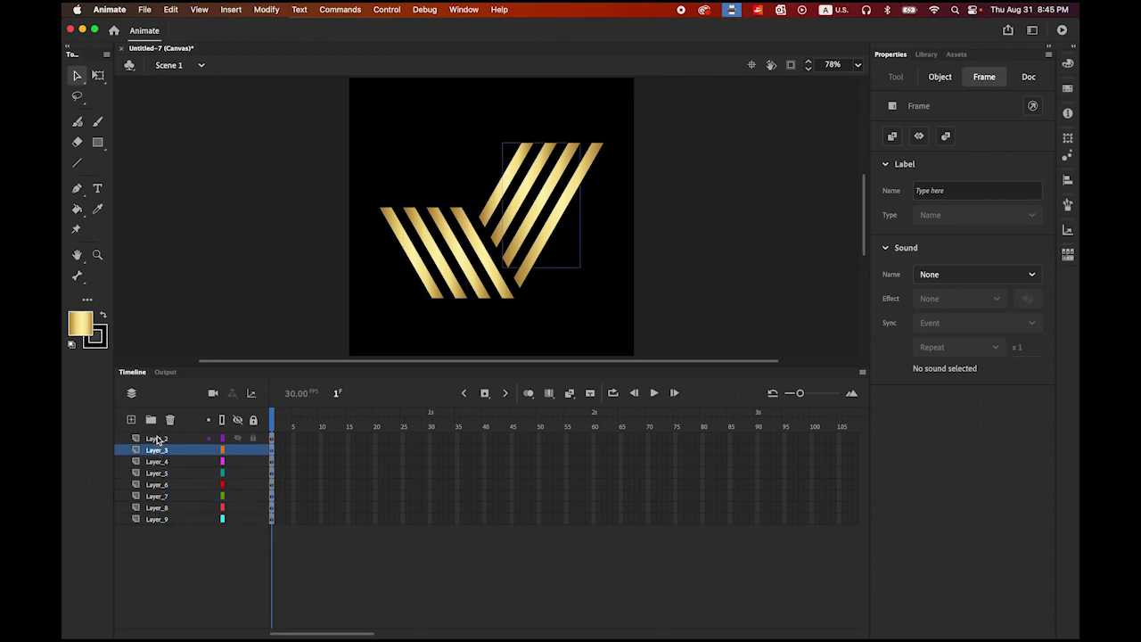
{"action": "left_click", "coordinate": [156, 439]}
{"action": "left_click", "coordinate": [178, 572]}
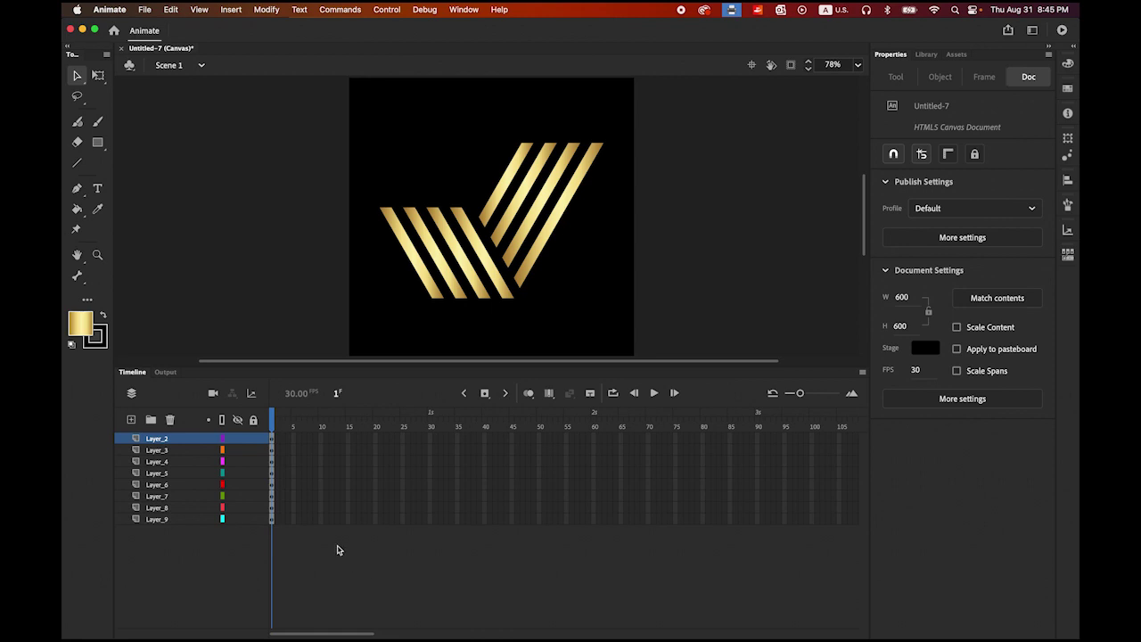
- Insert keyframes at frame 10 on all layers from Layer_2 to Layer_9
{"action": "left_click", "coordinate": [322, 523]}
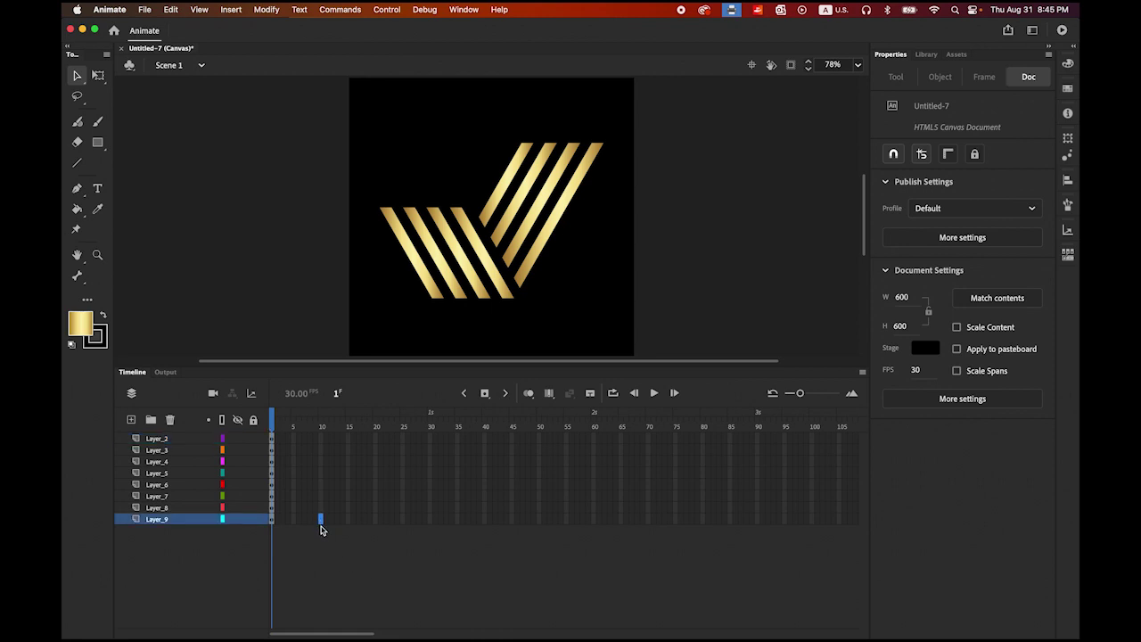
{"action": "left_click", "coordinate": [320, 439], "text": "shift"}
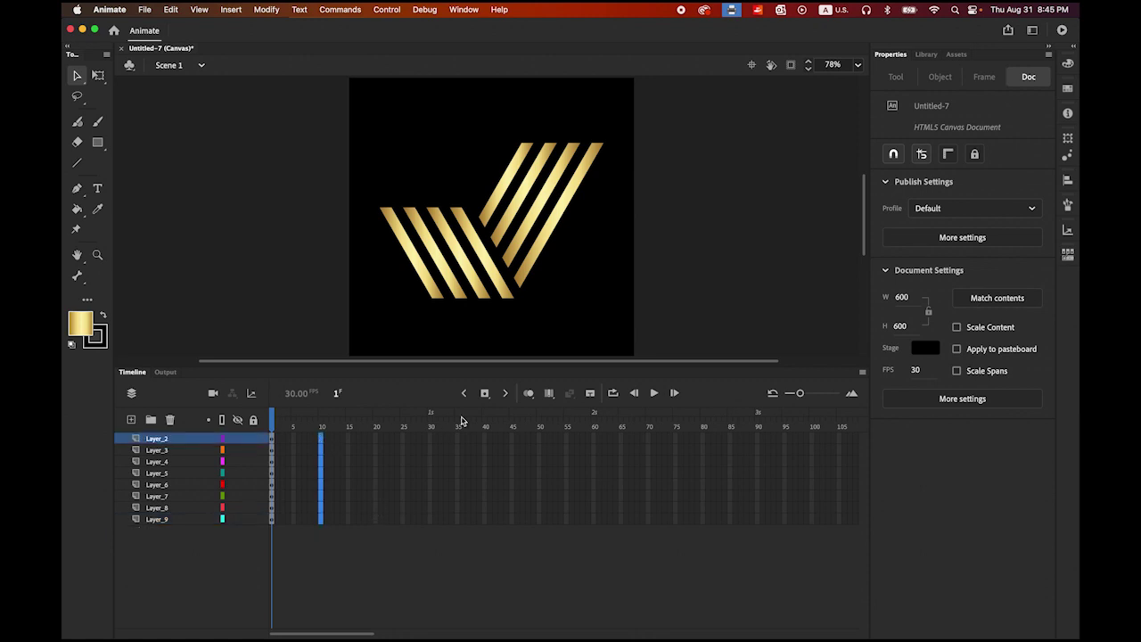
{"action": "left_click", "coordinate": [486, 396]}
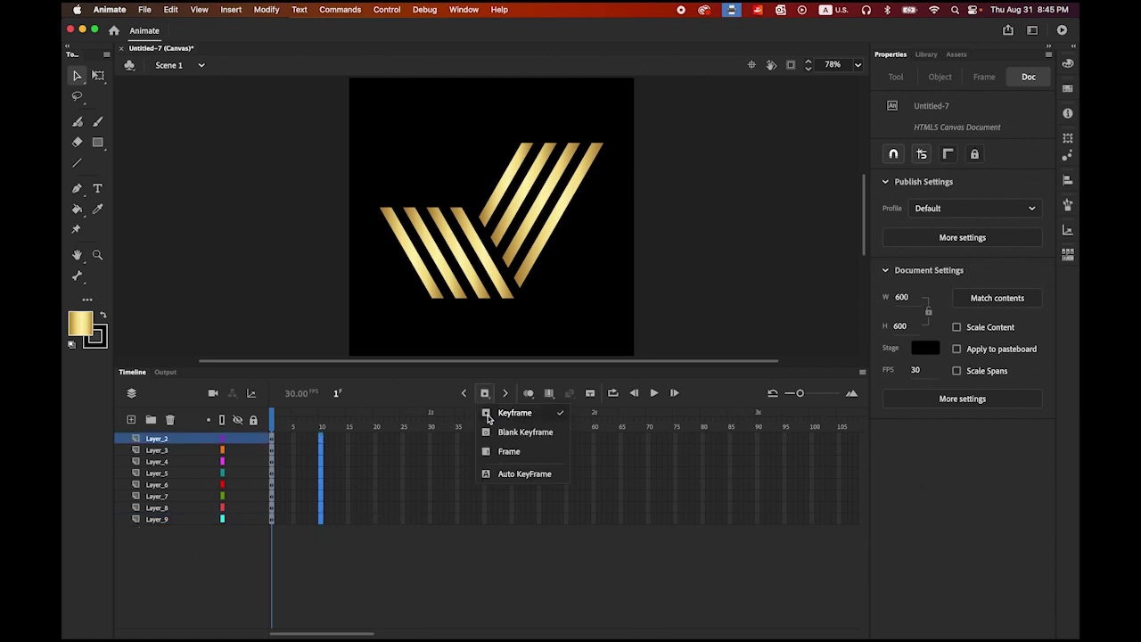
{"action": "left_click", "coordinate": [513, 412]}
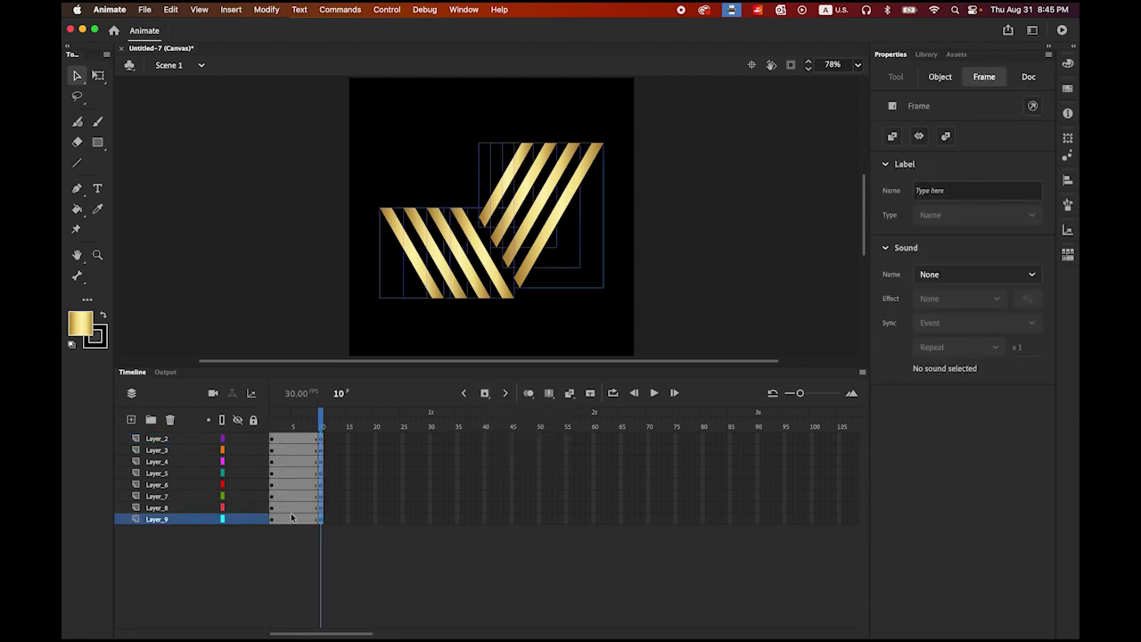
- Create a classic tween between frames 1 and 10 on all eight stripe layers
{"action": "left_click", "coordinate": [164, 524]}
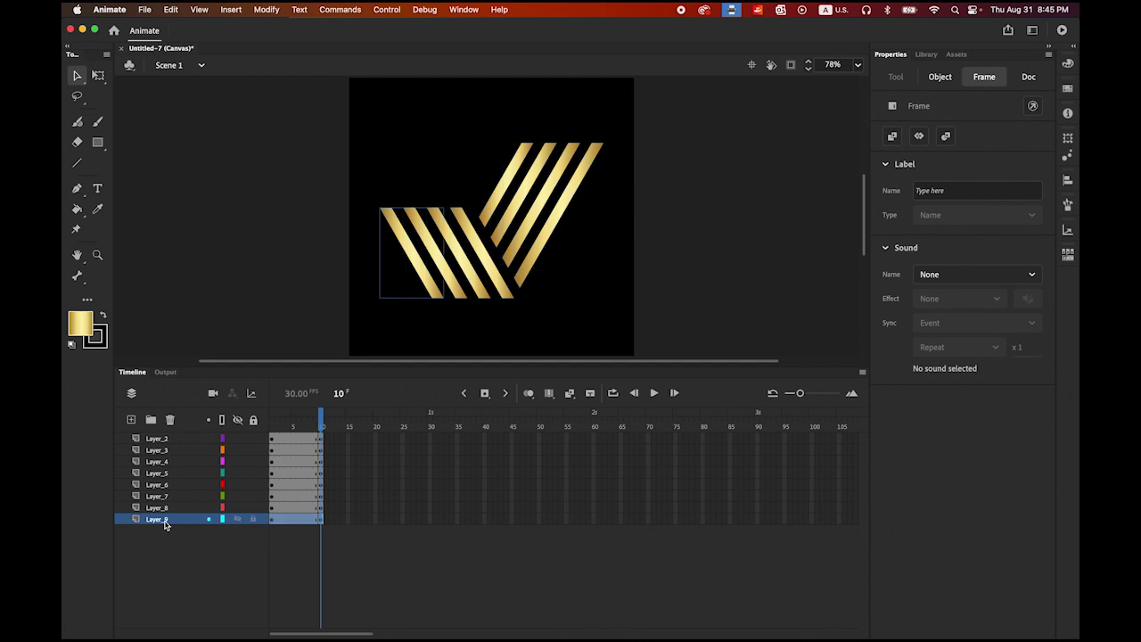
{"action": "left_click", "coordinate": [159, 439], "text": "shift"}
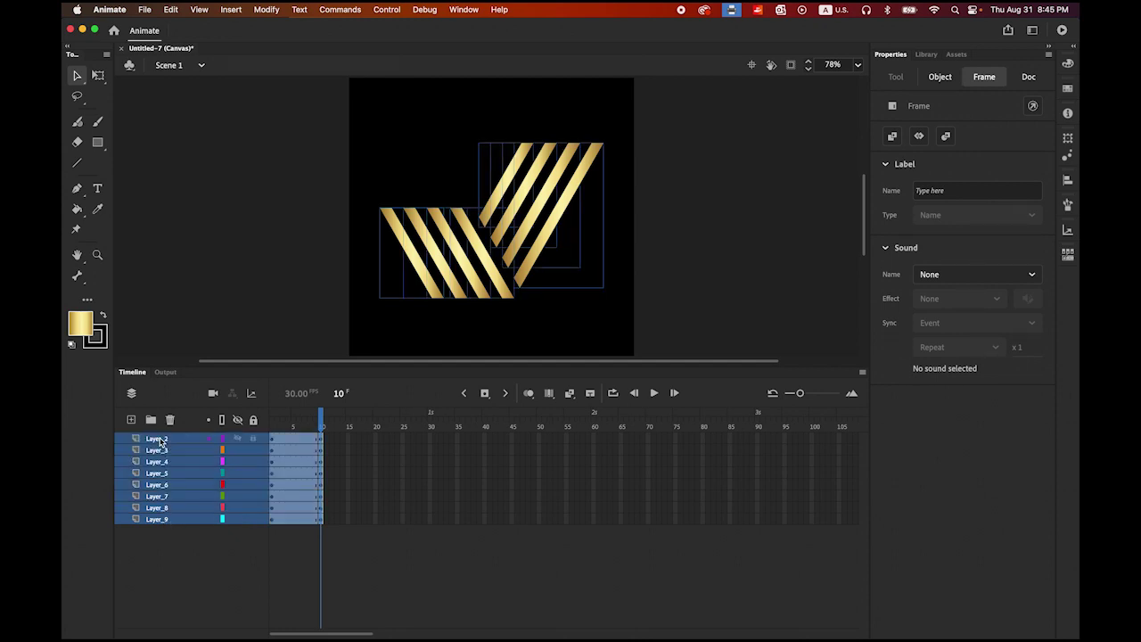
{"action": "right_click", "coordinate": [295, 474]}
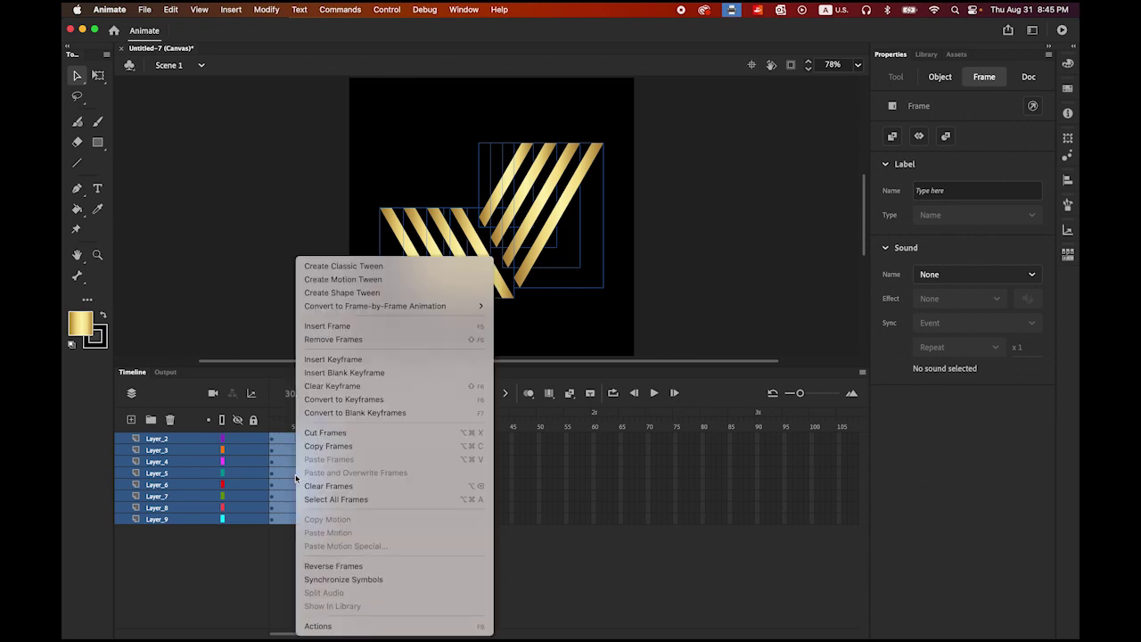
{"action": "left_click", "coordinate": [362, 270]}
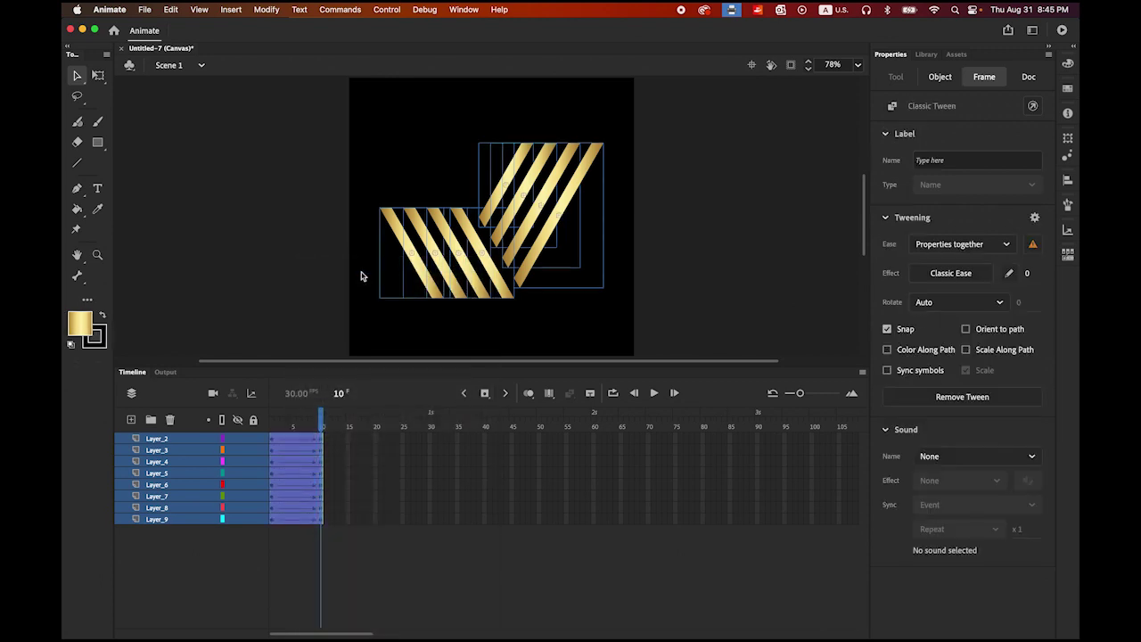
- At frame 1, move the first and third stripes of the logo's left arm diagonally up-left to about X -13, Y 137
{"action": "left_click", "coordinate": [272, 508]}
{"action": "left_click", "coordinate": [426, 592]}
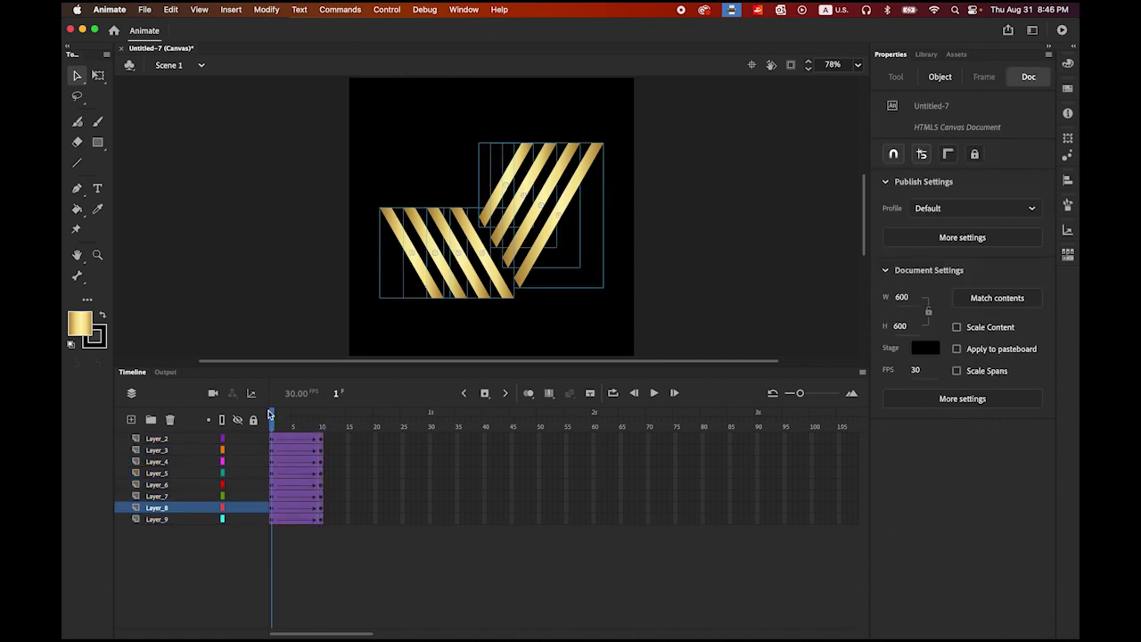
{"action": "mouse_move", "coordinate": [272, 419]}
{"action": "left_mouse_down"}
{"action": "mouse_move", "coordinate": [307, 424]}
{"action": "mouse_move", "coordinate": [272, 423]}
{"action": "left_mouse_up"}
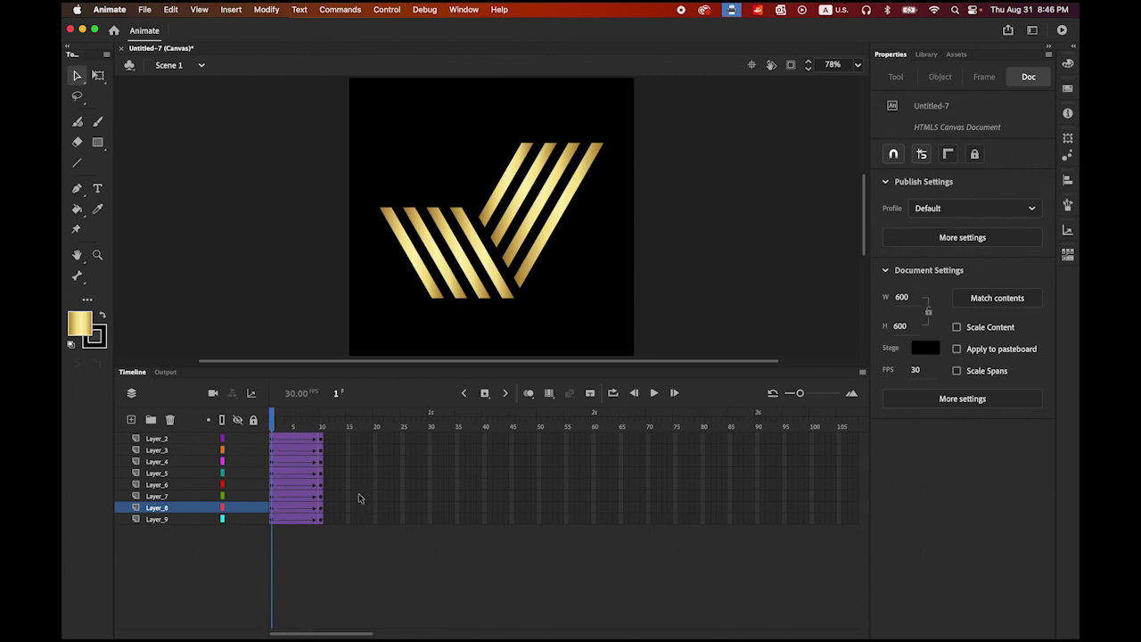
{"action": "left_click", "coordinate": [390, 219]}
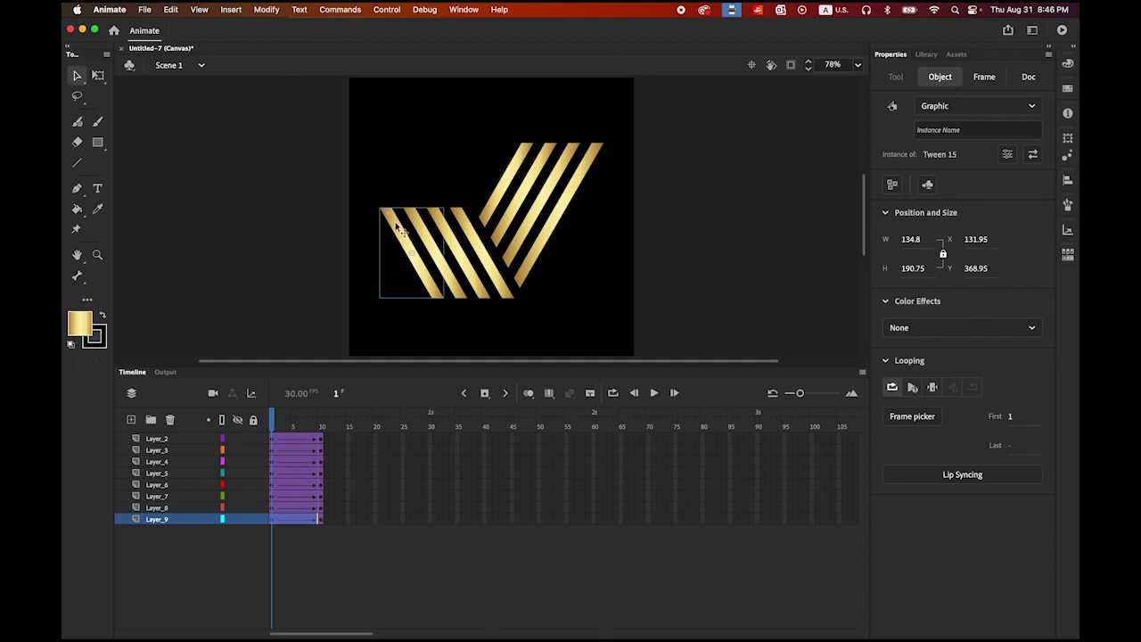
{"action": "left_click", "coordinate": [463, 257], "text": "shift"}
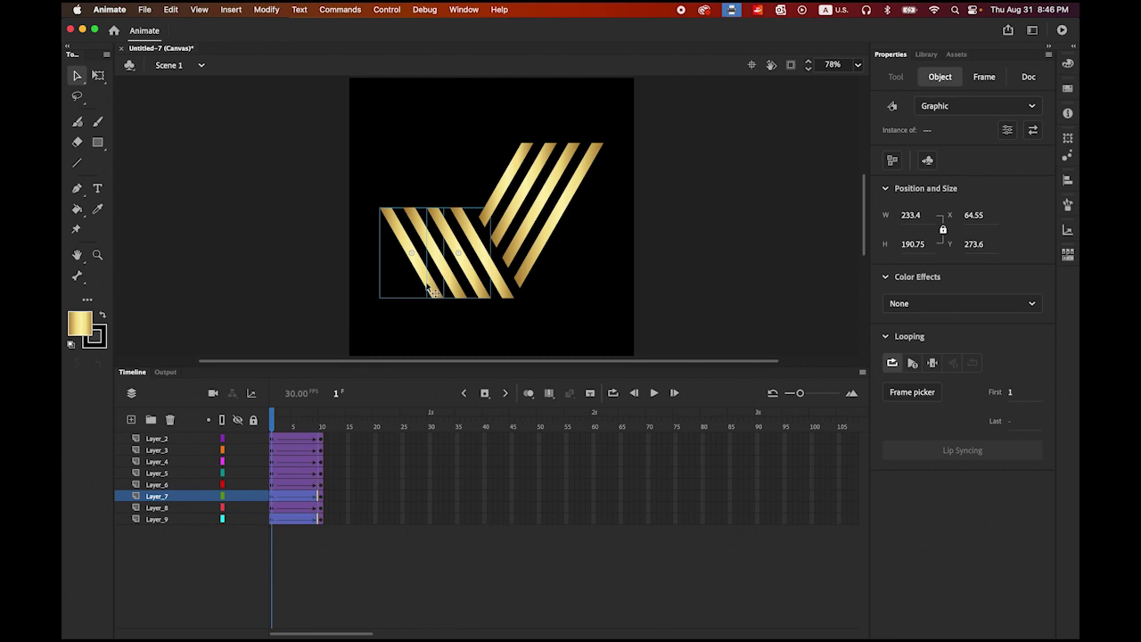
{"action": "left_click_drag", "start_coordinate": [416, 264], "coordinate": [381, 202]}
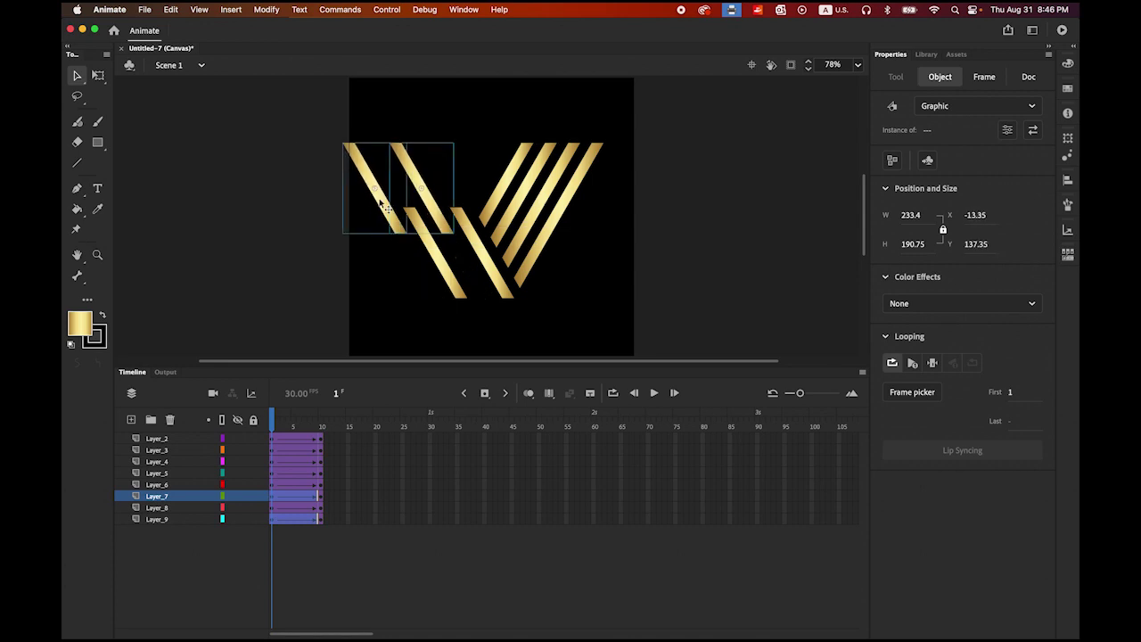
- Move the second and fourth stripes of the left arm diagonally down-right to about X 198, Y 419 at frame 1
{"action": "left_click", "coordinate": [458, 292]}
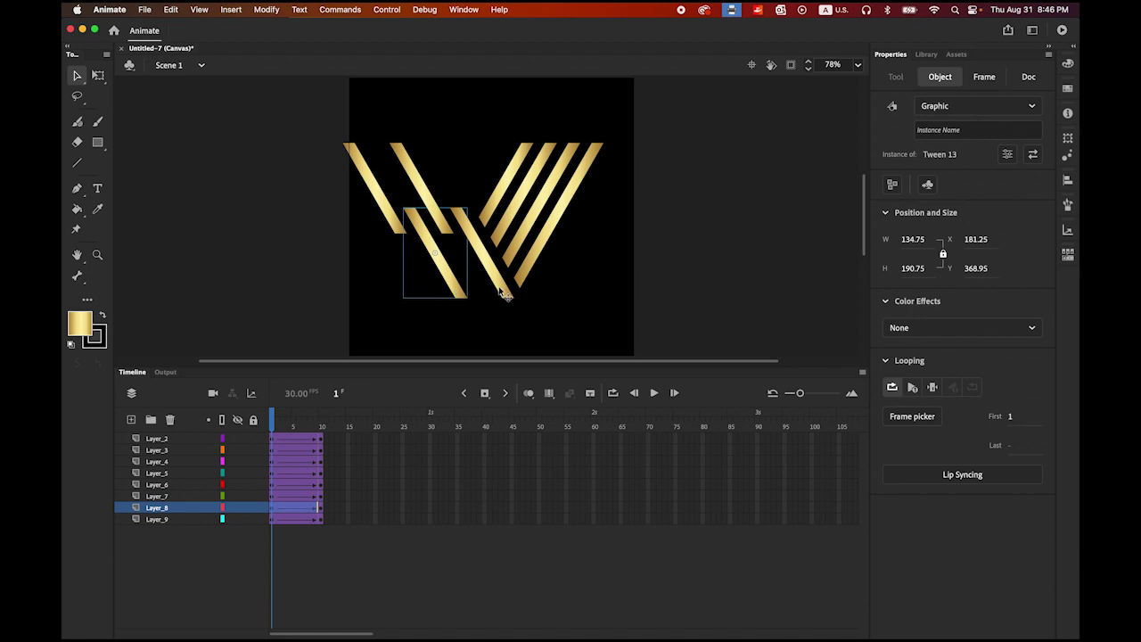
{"action": "left_click", "coordinate": [503, 295], "text": "shift"}
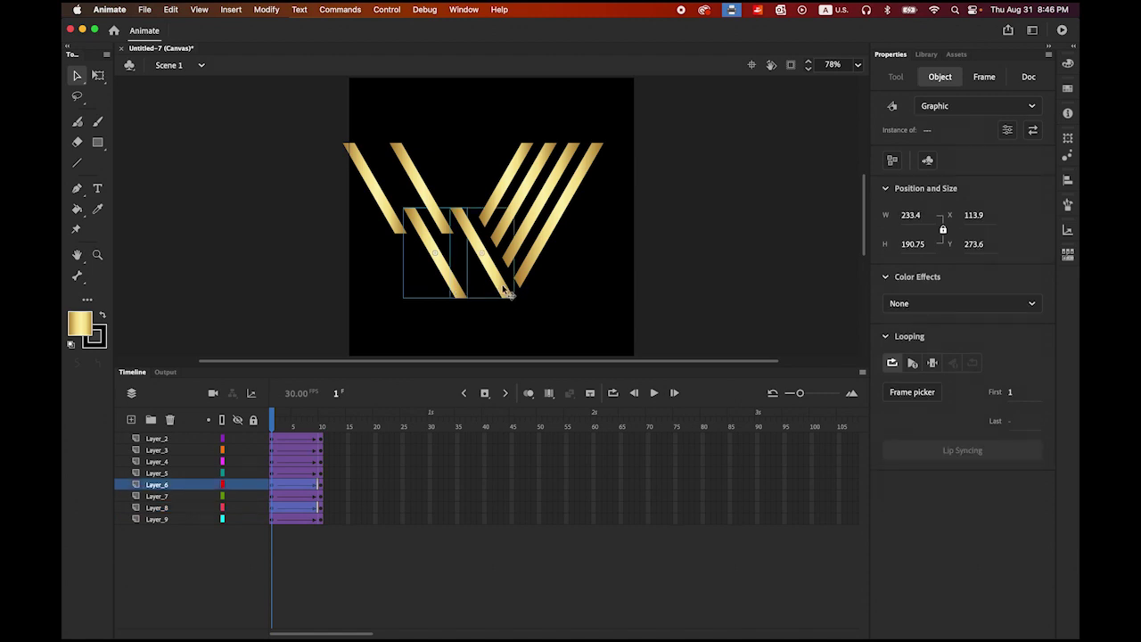
{"action": "left_click_drag", "start_coordinate": [505, 291], "coordinate": [546, 361]}
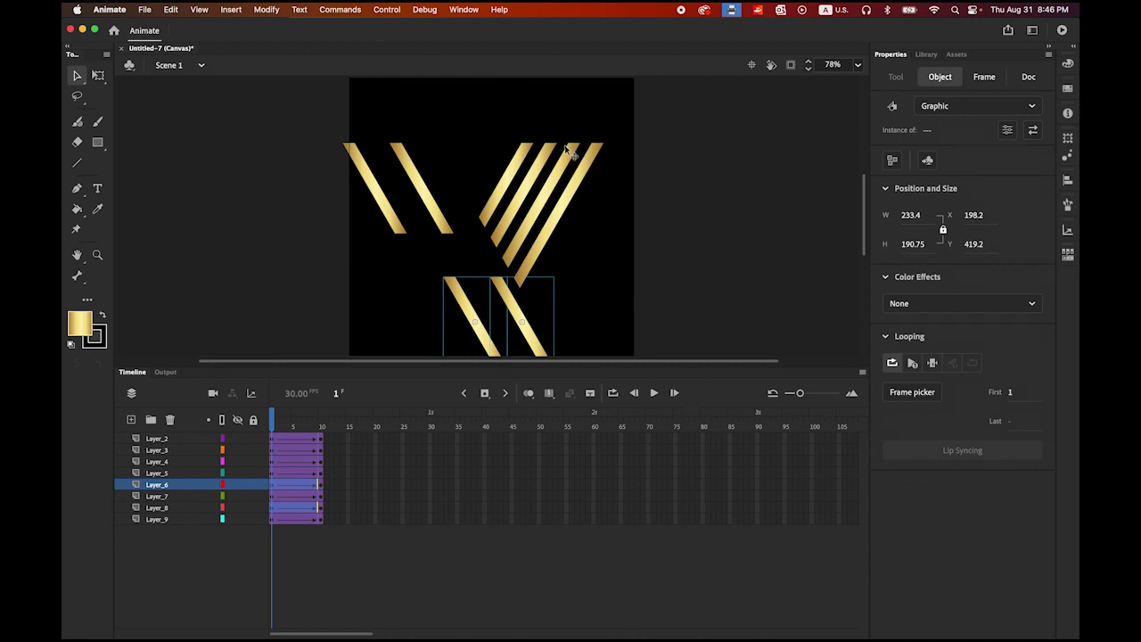
- Move the first and third stripes of the logo's right arm diagonally up-right to about X 347, Y 7 at frame 1
{"action": "left_click", "coordinate": [518, 169]}
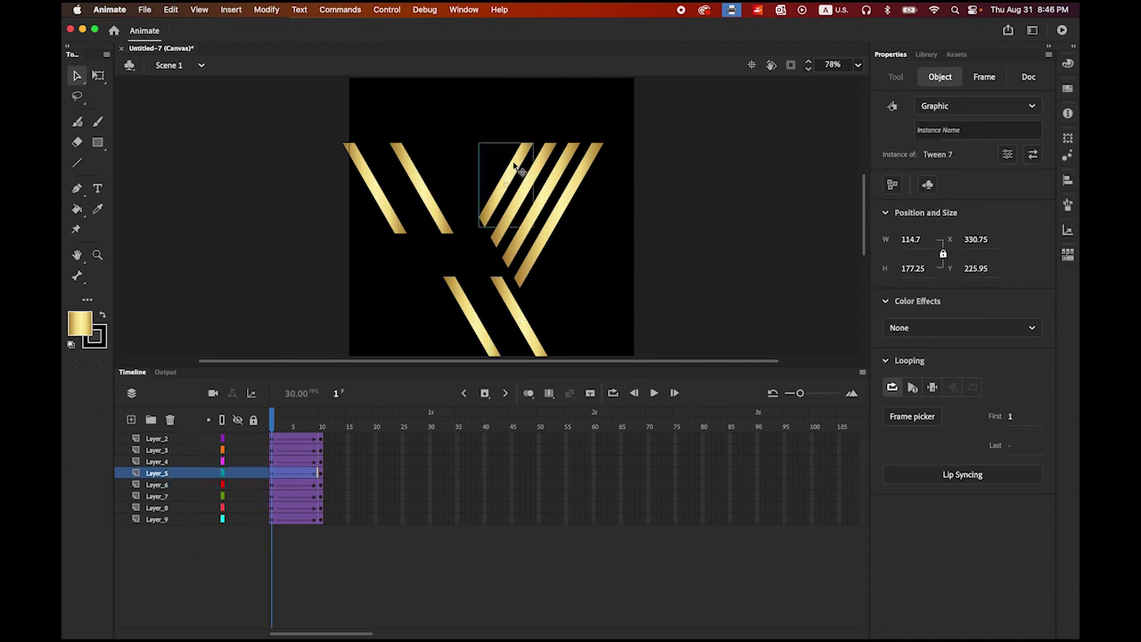
{"action": "left_click", "coordinate": [572, 157], "text": "shift"}
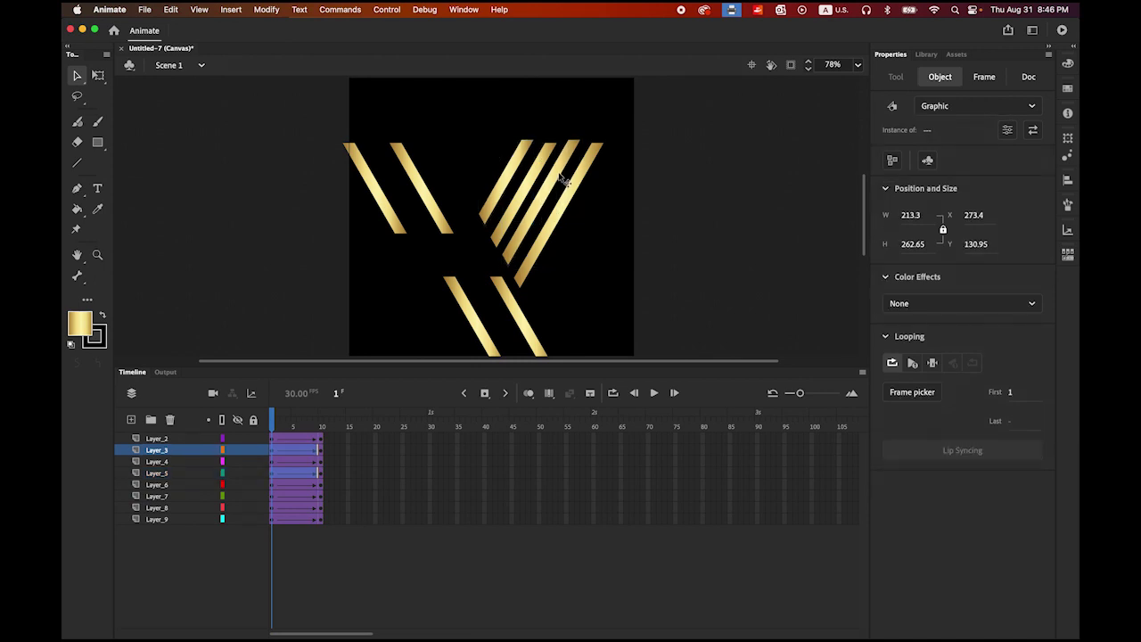
{"action": "left_click_drag", "start_coordinate": [562, 178], "coordinate": [597, 125]}
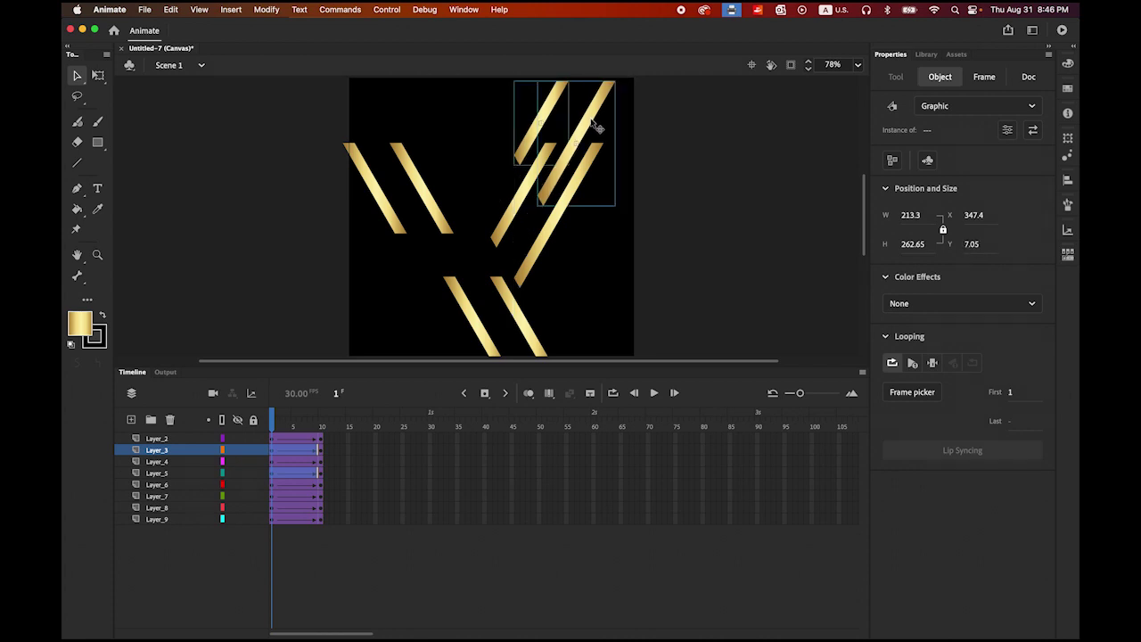
- Move the second and fourth stripes of the right arm diagonally down-left at frame 1 and preview the animation
{"action": "left_click", "coordinate": [510, 226]}
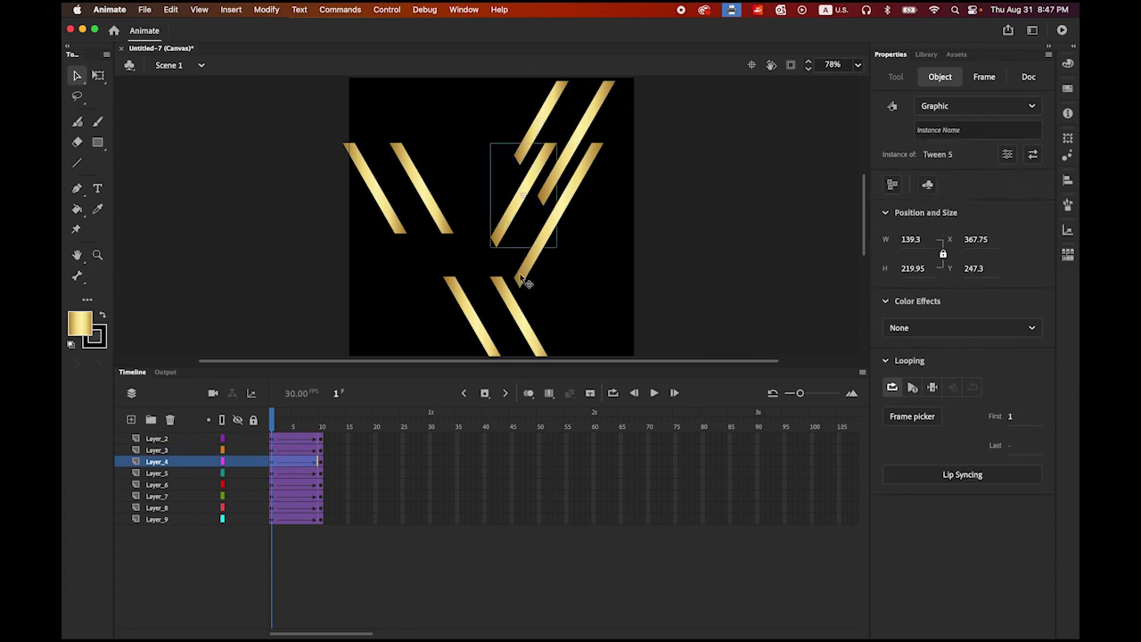
{"action": "left_click", "coordinate": [524, 280], "text": "shift"}
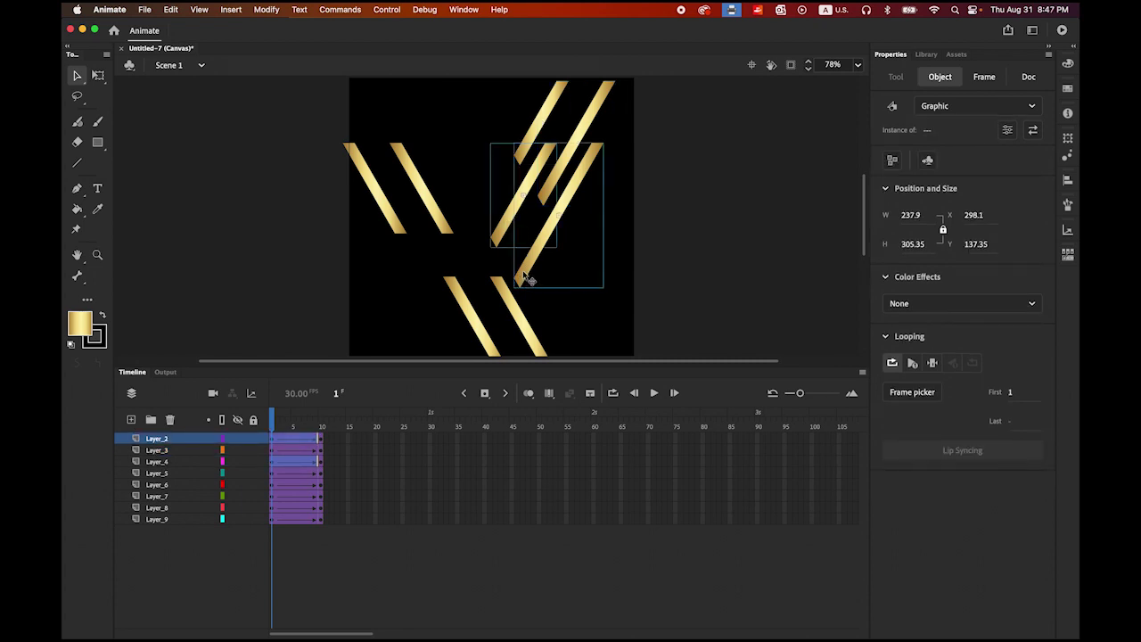
{"action": "left_click_drag", "start_coordinate": [524, 280], "coordinate": [469, 363]}
{"action": "left_click", "coordinate": [654, 393]}
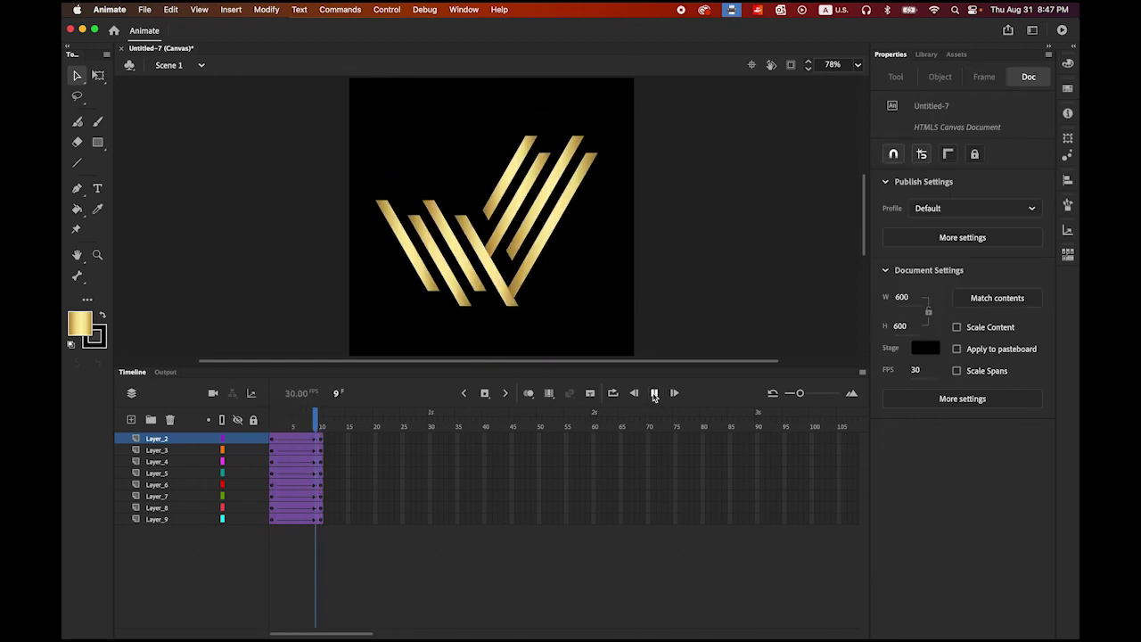
{"action": "left_click", "coordinate": [653, 393]}
- Apply an Alpha color effect of 0% to all the stripes at frame 1
{"action": "left_click_drag", "start_coordinate": [321, 426], "coordinate": [272, 427]}
{"action": "left_click_drag", "start_coordinate": [282, 93], "coordinate": [657, 362]}
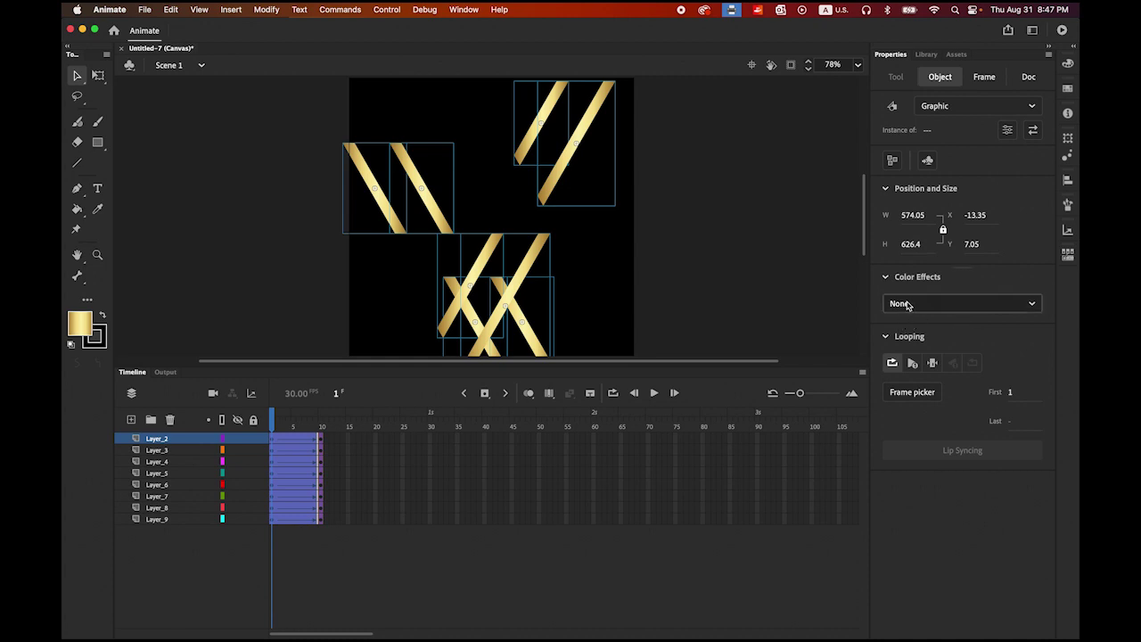
{"action": "left_click", "coordinate": [1033, 305]}
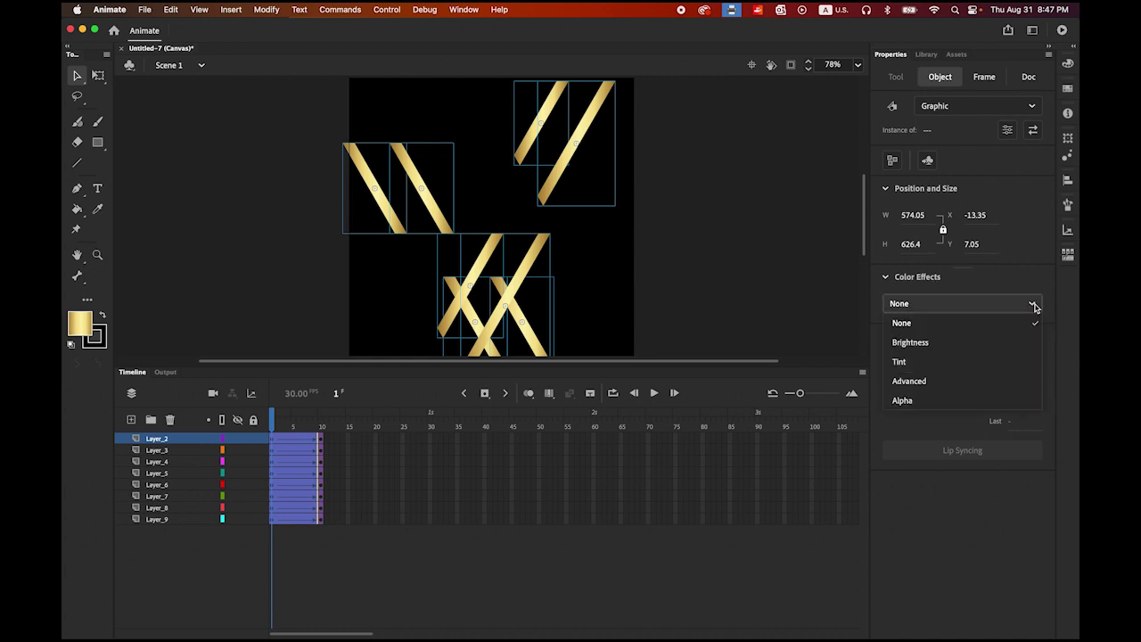
{"action": "left_click", "coordinate": [932, 403]}
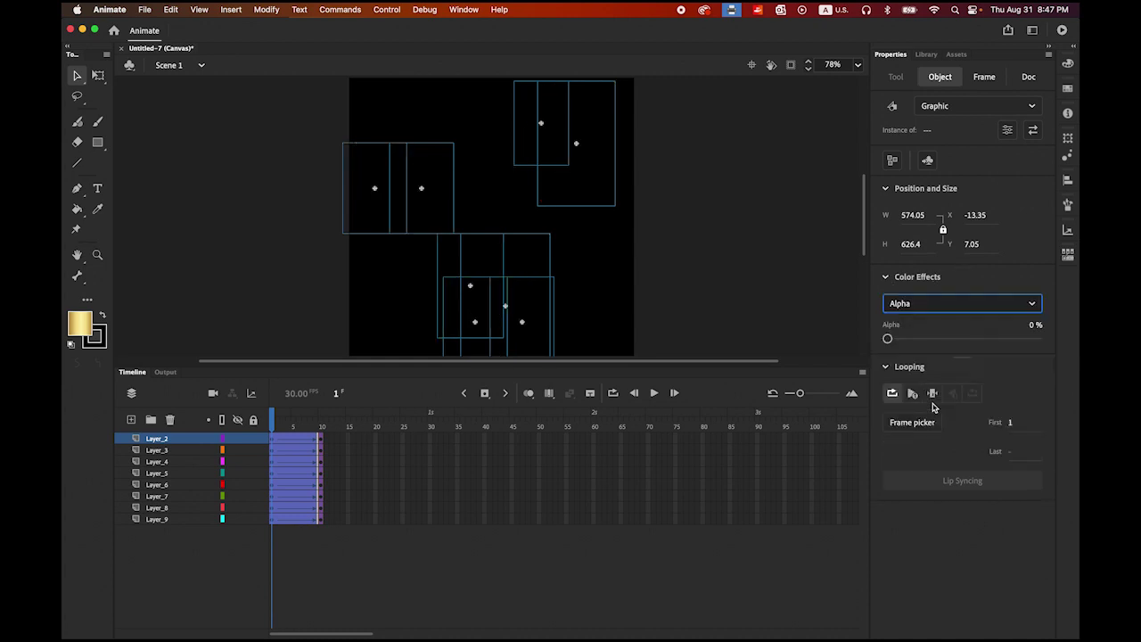
- Play the animation several times to check how the stripes fade in and come together
{"action": "left_click", "coordinate": [653, 392]}
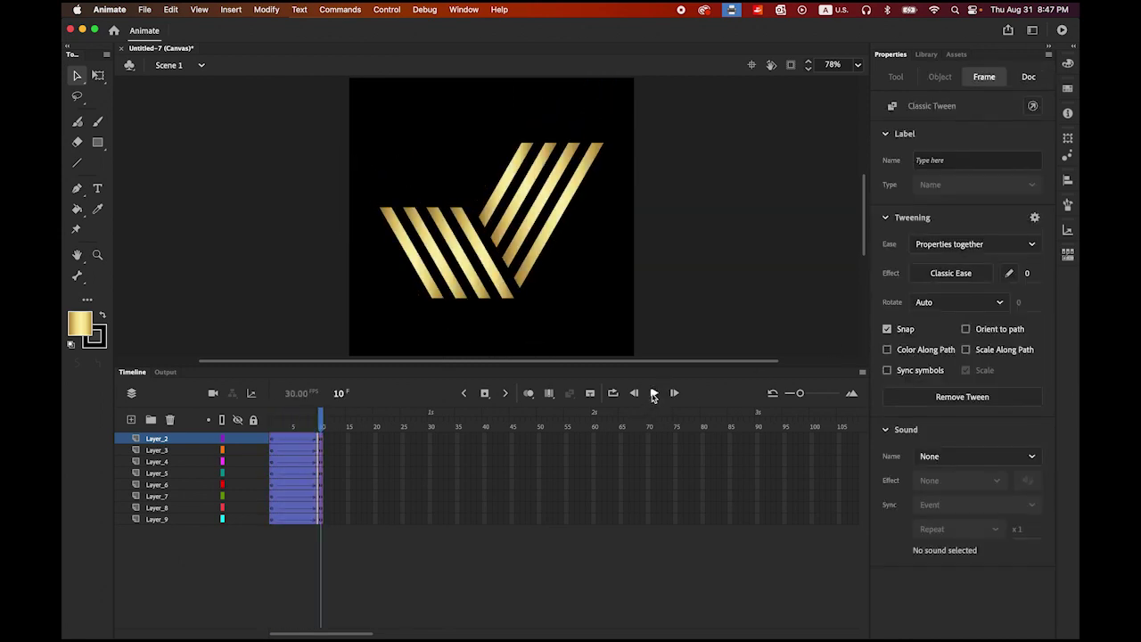
{"action": "left_click", "coordinate": [654, 393]}
{"action": "left_click", "coordinate": [654, 393]}
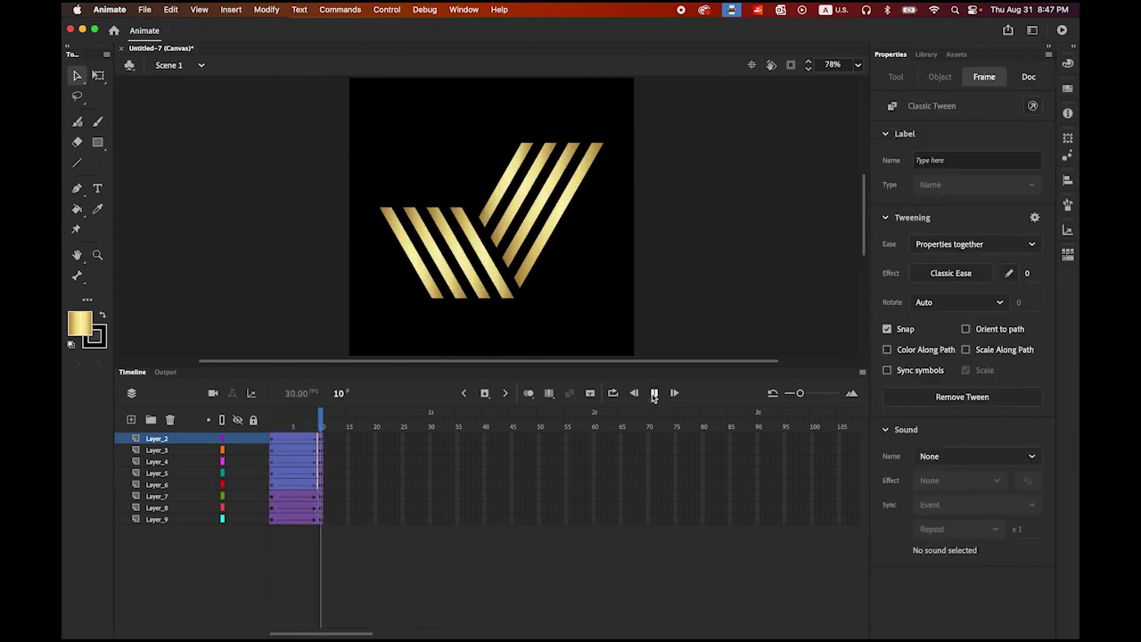
{"action": "left_click", "coordinate": [654, 392]}
{"action": "left_click", "coordinate": [654, 392]}
{"action": "left_click", "coordinate": [654, 392]}
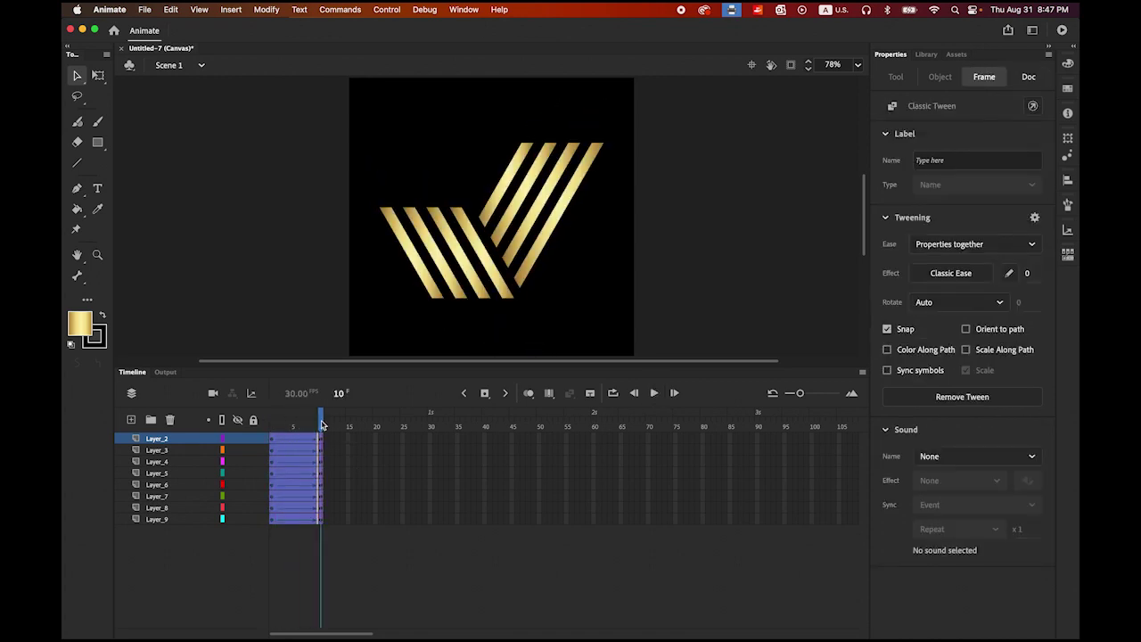
- Set the tween ease to 100 on the first keyframes of all eight layers and play the animation
{"action": "left_click_drag", "start_coordinate": [322, 425], "coordinate": [272, 426]}
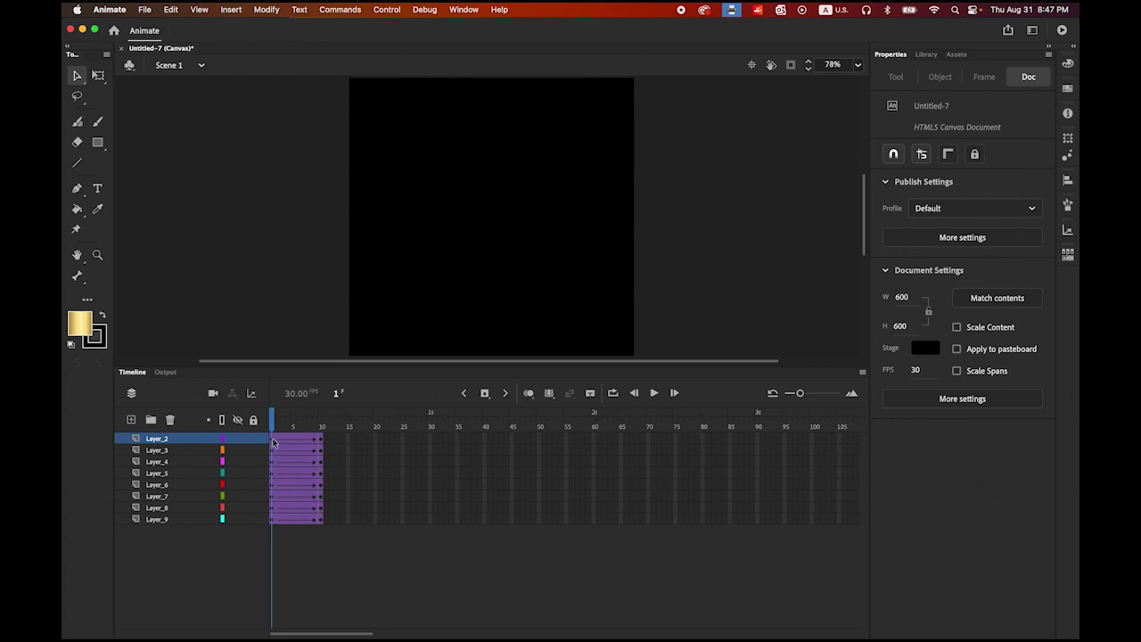
{"action": "left_click_drag", "start_coordinate": [274, 443], "coordinate": [272, 521]}
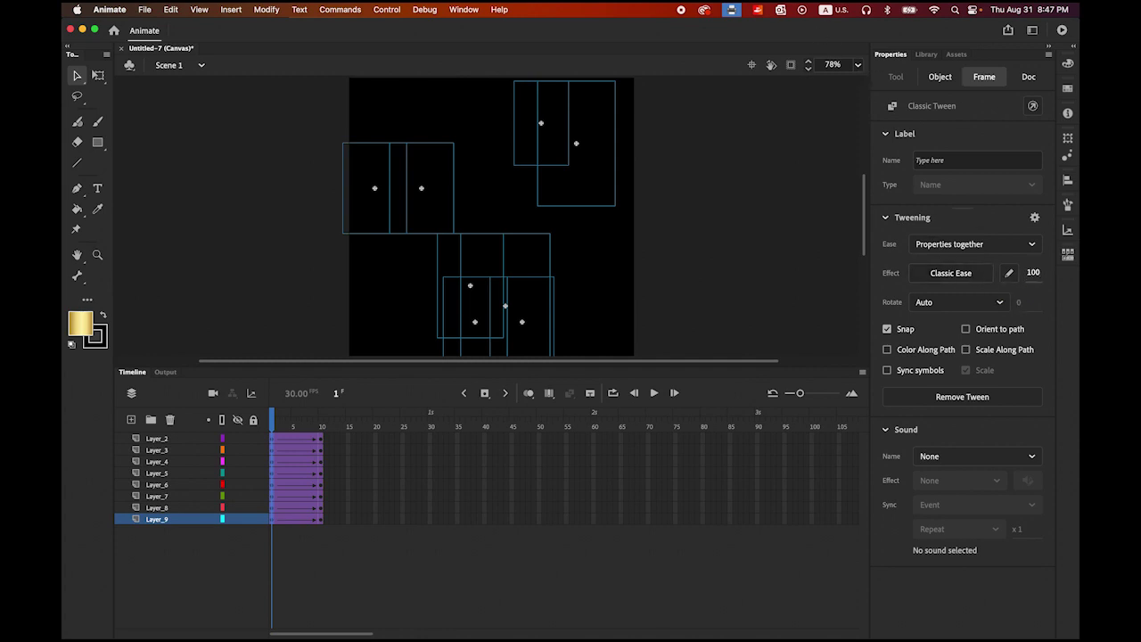
{"action": "left_click", "coordinate": [1033, 273]}
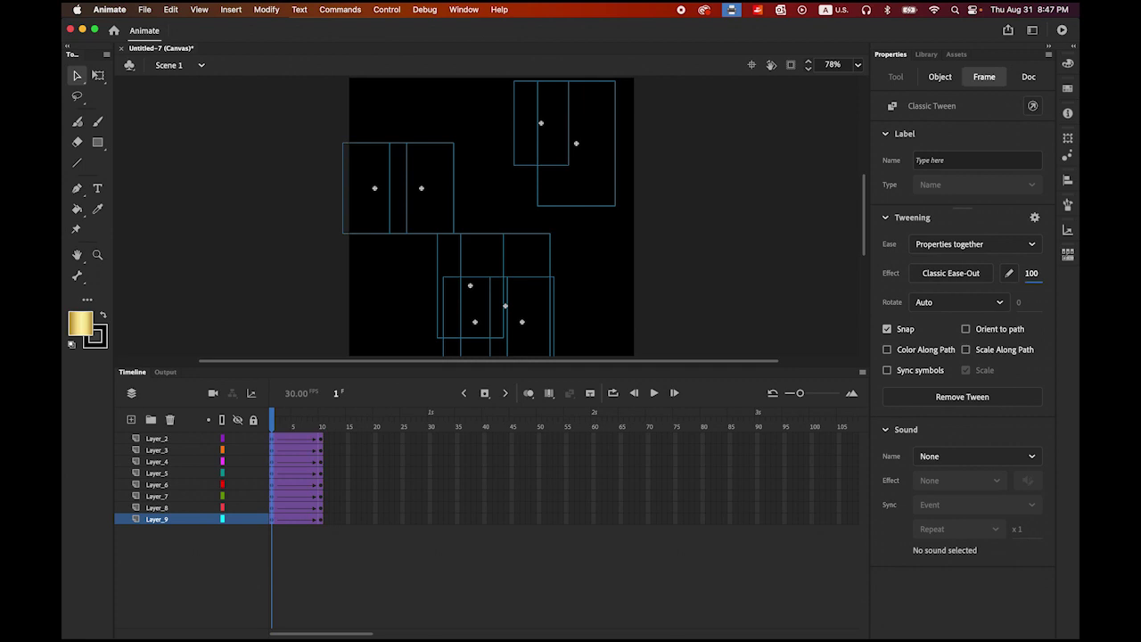
{"action": "left_click", "coordinate": [654, 393]}
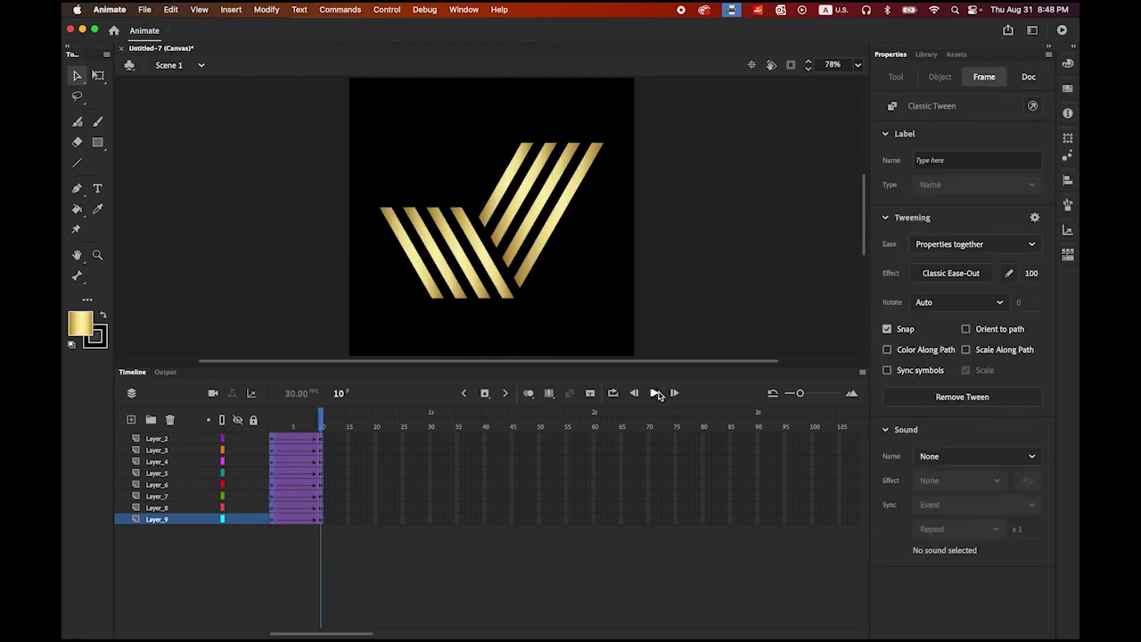
- Play the animation several times to check the eased motion of the stripes
{"action": "left_click", "coordinate": [655, 393]}
{"action": "left_click", "coordinate": [656, 393]}
{"action": "left_click", "coordinate": [656, 394]}
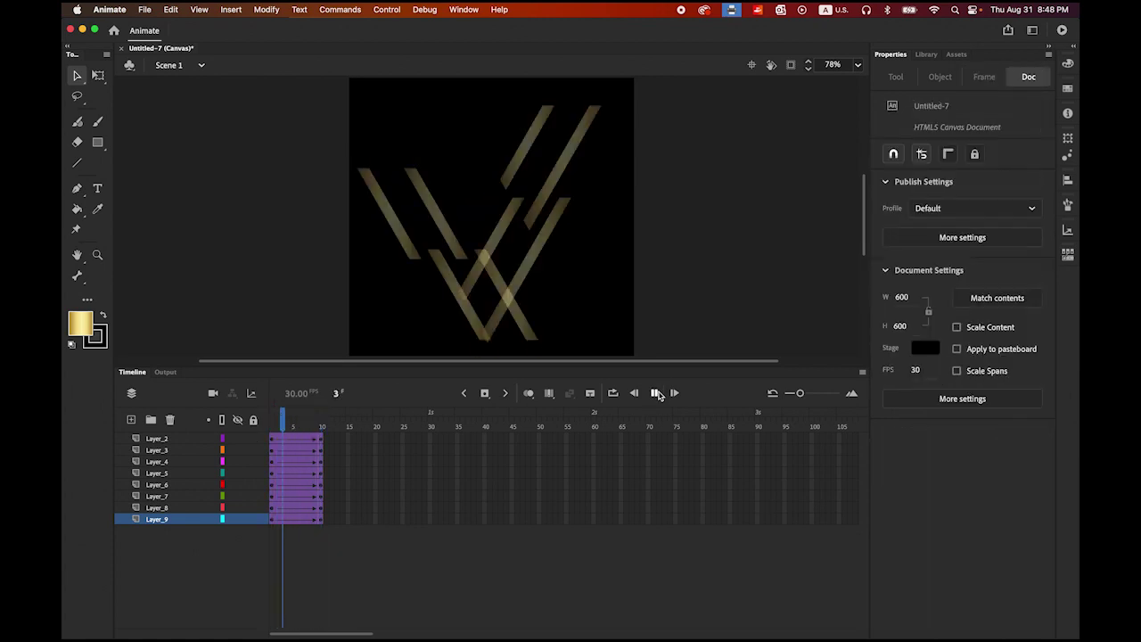
{"action": "left_click", "coordinate": [656, 393]}
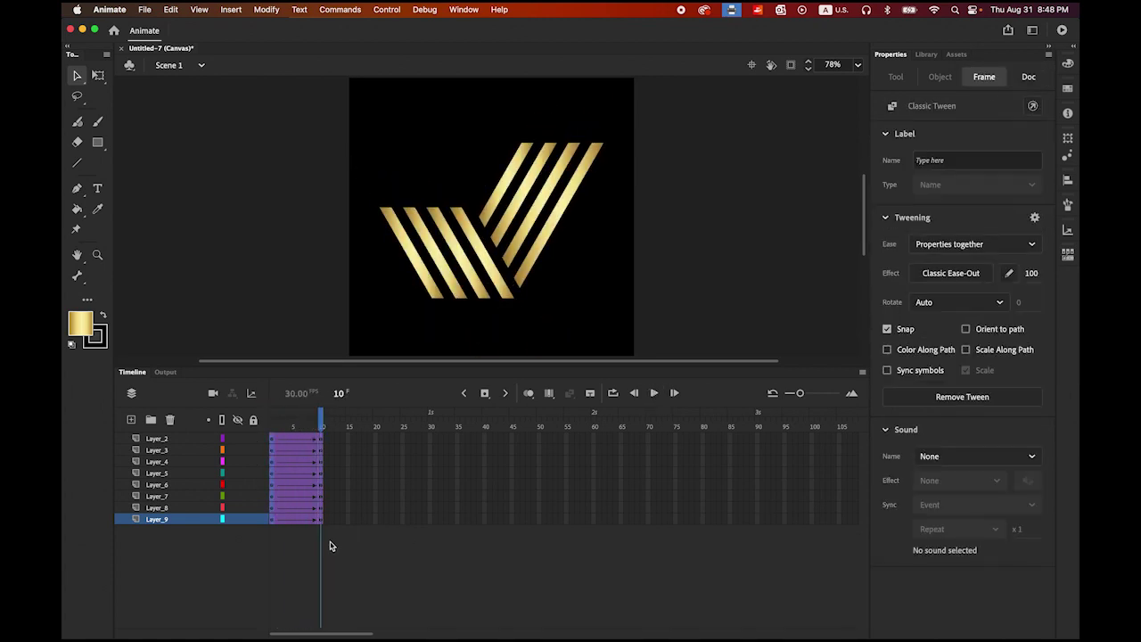
- Shift the whole tween span of Layer_8 three frames later so that it starts at frame 4
{"action": "left_click", "coordinate": [155, 522]}
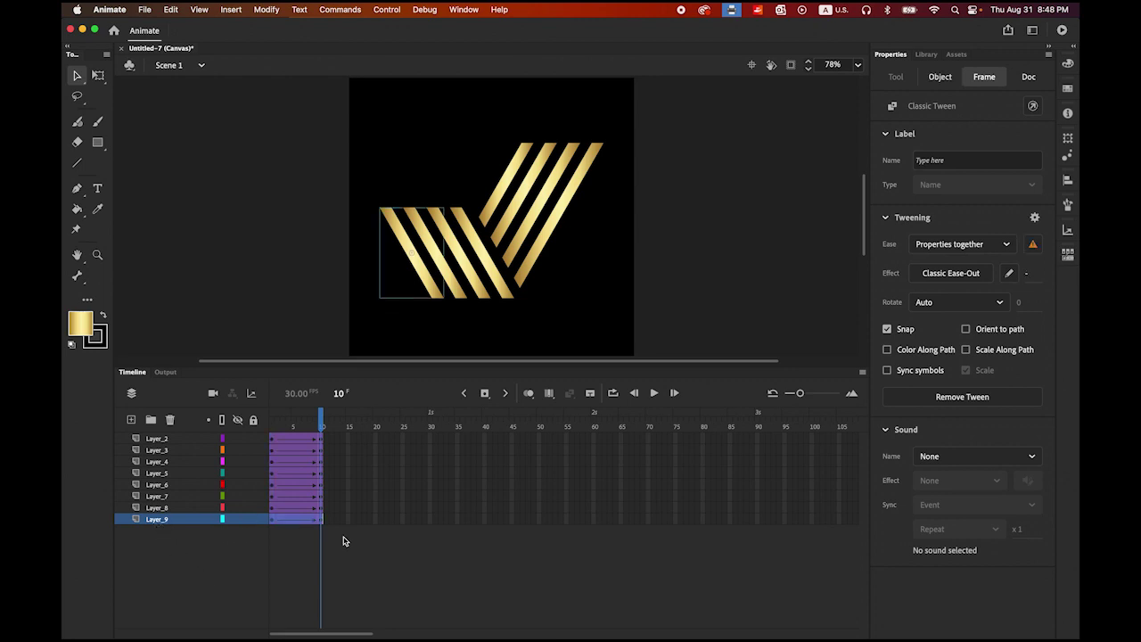
{"action": "left_click_drag", "start_coordinate": [799, 395], "coordinate": [812, 398]}
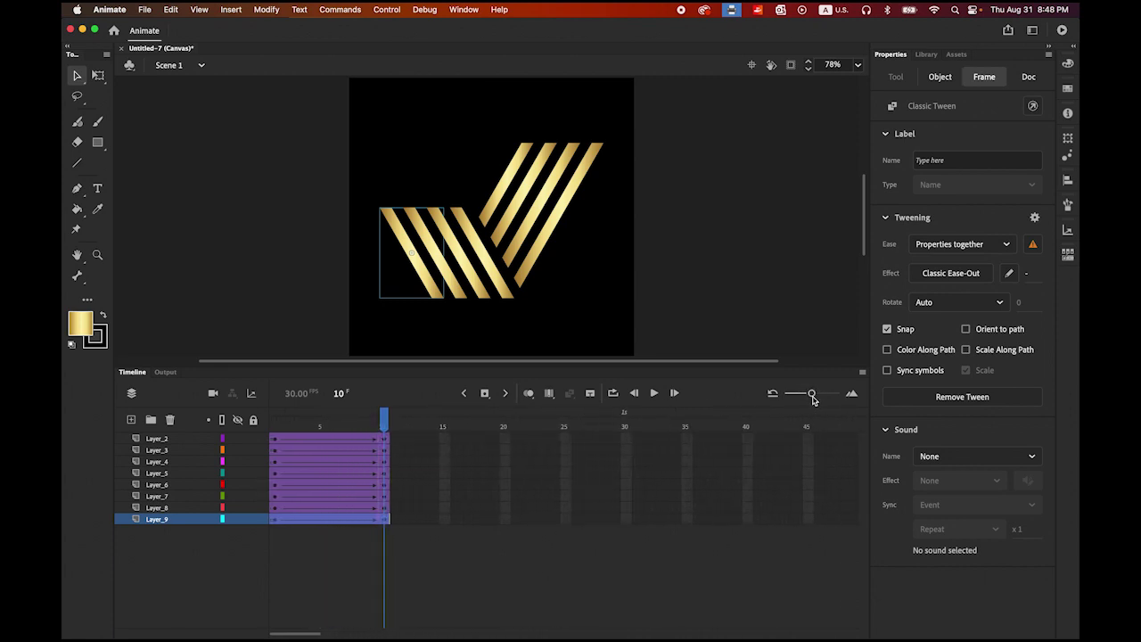
{"action": "left_click", "coordinate": [154, 509]}
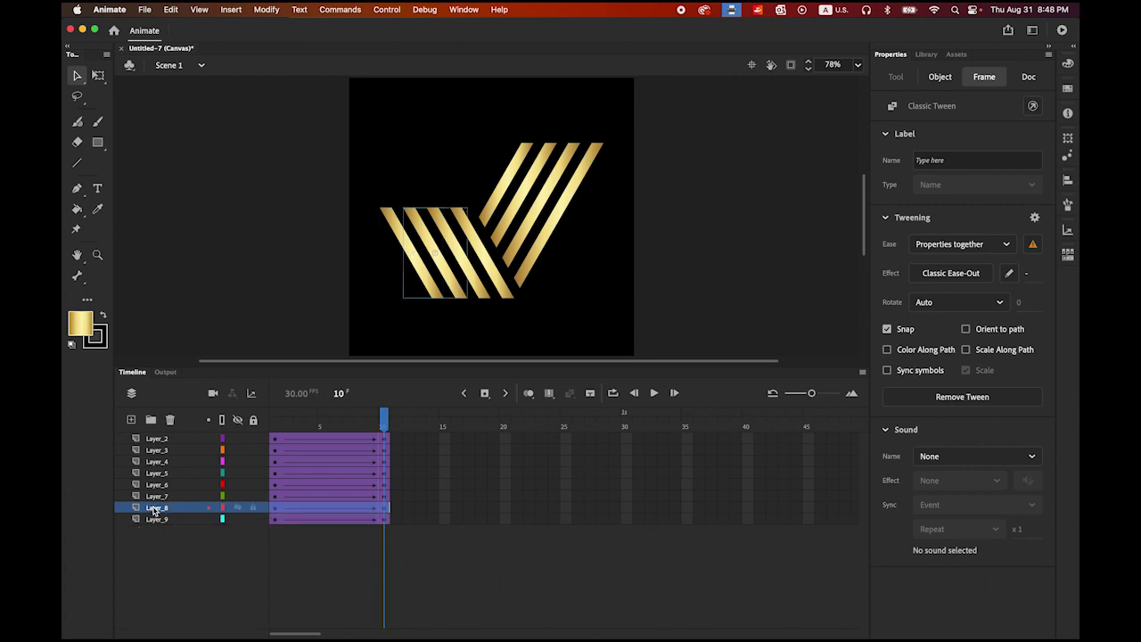
{"action": "left_click", "coordinate": [314, 509]}
{"action": "left_click_drag", "start_coordinate": [314, 507], "coordinate": [350, 510]}
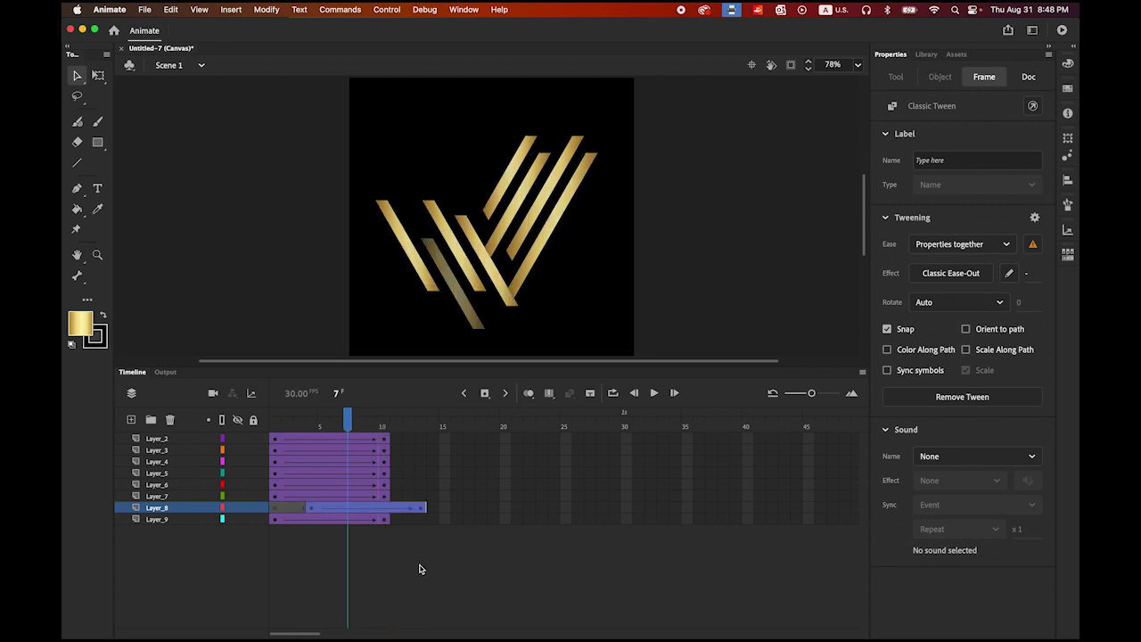
- Shift the tween spans of Layer_7, Layer_6 and Layer_5 to start at frames 7, 10 and 13
{"action": "left_click", "coordinate": [164, 497]}
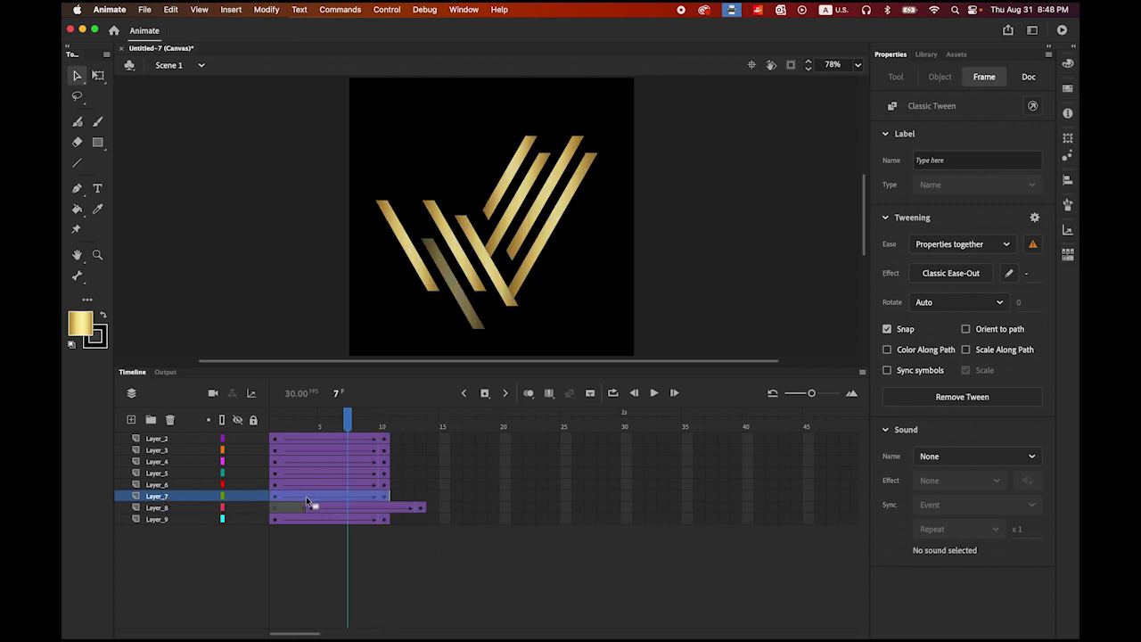
{"action": "left_click_drag", "start_coordinate": [305, 496], "coordinate": [429, 484]}
{"action": "left_click", "coordinate": [153, 484]}
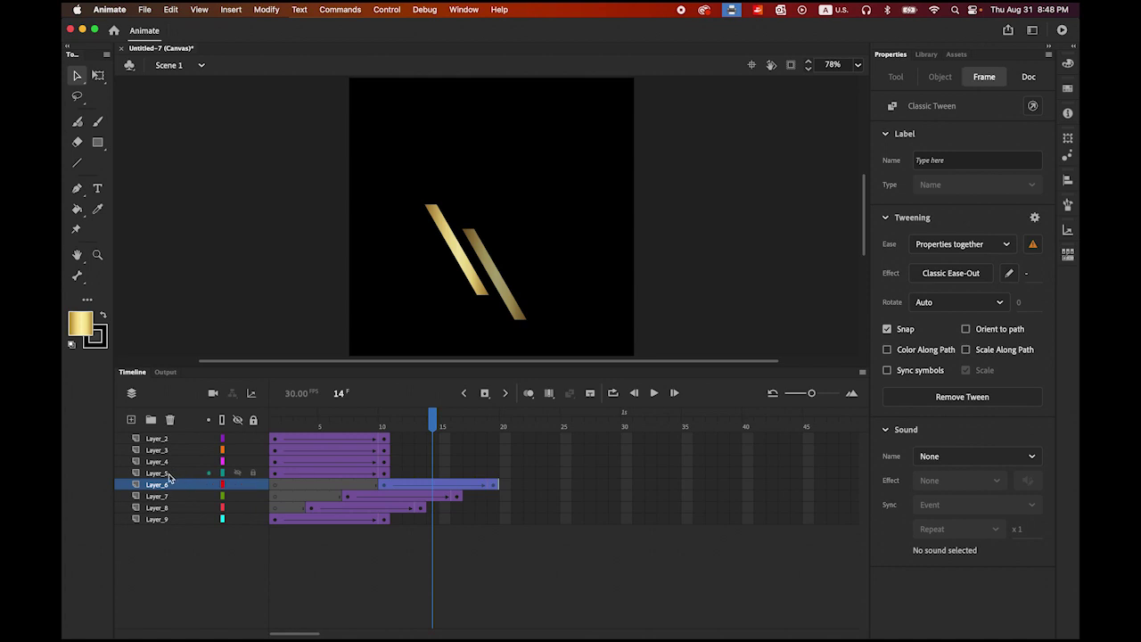
{"action": "left_click_drag", "start_coordinate": [313, 473], "coordinate": [456, 479]}
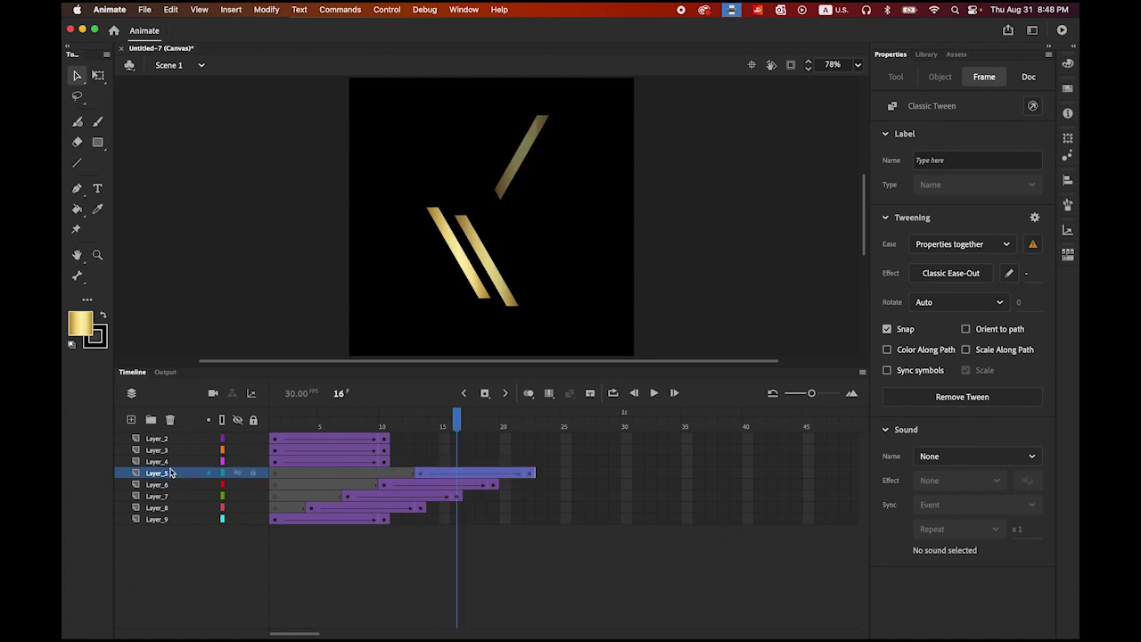
- Shift the tween spans of Layer_4, Layer_3 and Layer_2 to start at frames 16, 19 and 22
{"action": "left_click", "coordinate": [197, 463]}
{"action": "left_click_drag", "start_coordinate": [340, 467], "coordinate": [527, 472]}
{"action": "left_click", "coordinate": [163, 452]}
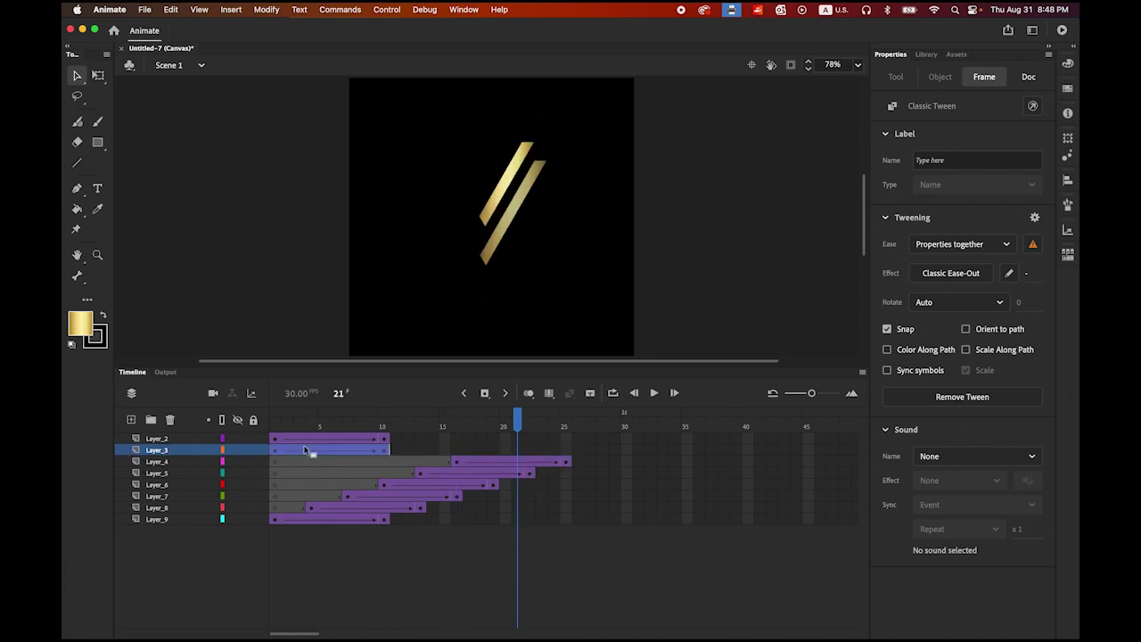
{"action": "left_click_drag", "start_coordinate": [303, 448], "coordinate": [520, 453]}
{"action": "left_click", "coordinate": [157, 438]}
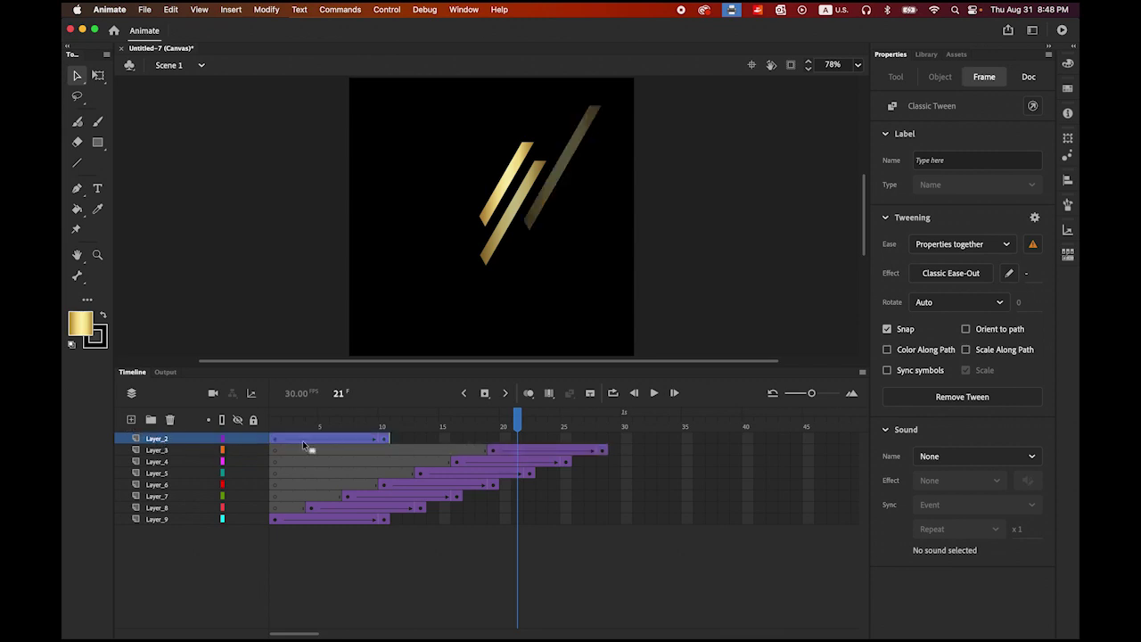
{"action": "left_click_drag", "start_coordinate": [302, 441], "coordinate": [560, 436]}
- Scrub and play the timeline to check the staggered entrance of the stripes
{"action": "left_click", "coordinate": [541, 420]}
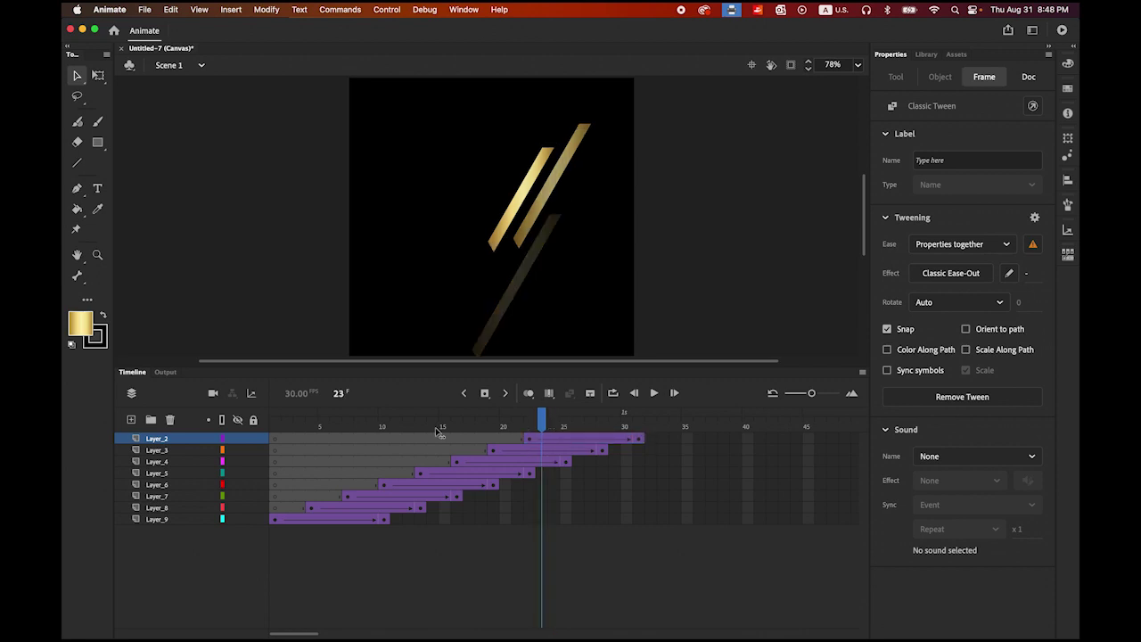
{"action": "left_click", "coordinate": [634, 393]}
{"action": "left_click", "coordinate": [653, 392]}
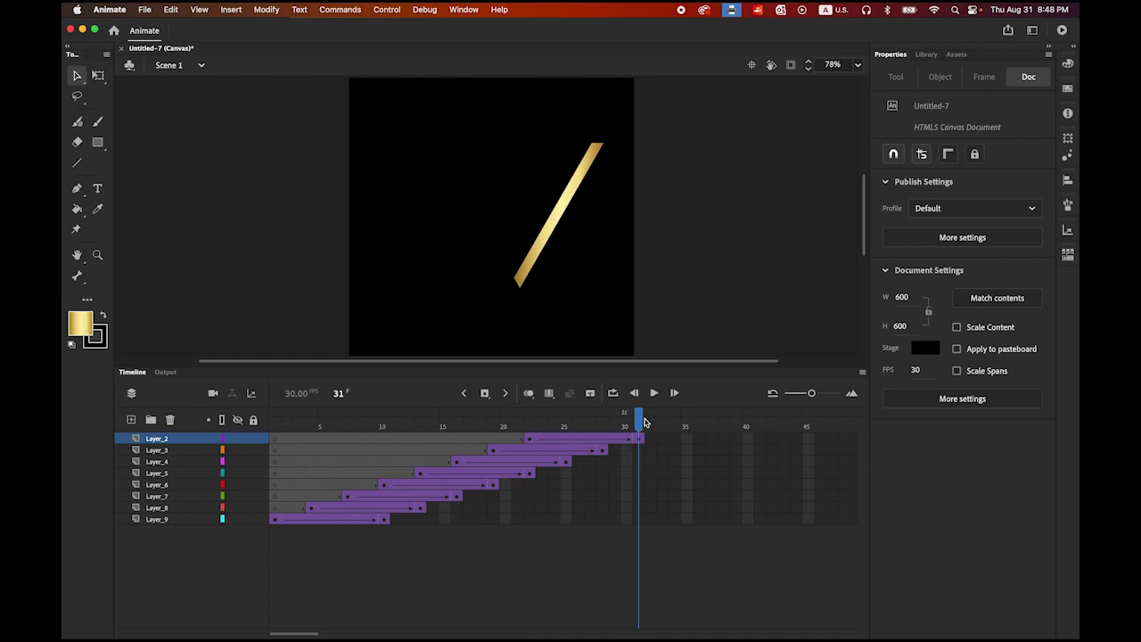
- Insert keyframes at frame 31 on Layer_3 through Layer_9 so every stripe stays until the last tween ends
{"action": "mouse_move", "coordinate": [638, 427]}
{"action": "left_mouse_down"}
{"action": "mouse_move", "coordinate": [552, 426]}
{"action": "mouse_move", "coordinate": [638, 427]}
{"action": "mouse_move", "coordinate": [604, 428]}
{"action": "mouse_move", "coordinate": [640, 437]}
{"action": "left_mouse_up"}
{"action": "left_click", "coordinate": [639, 452]}
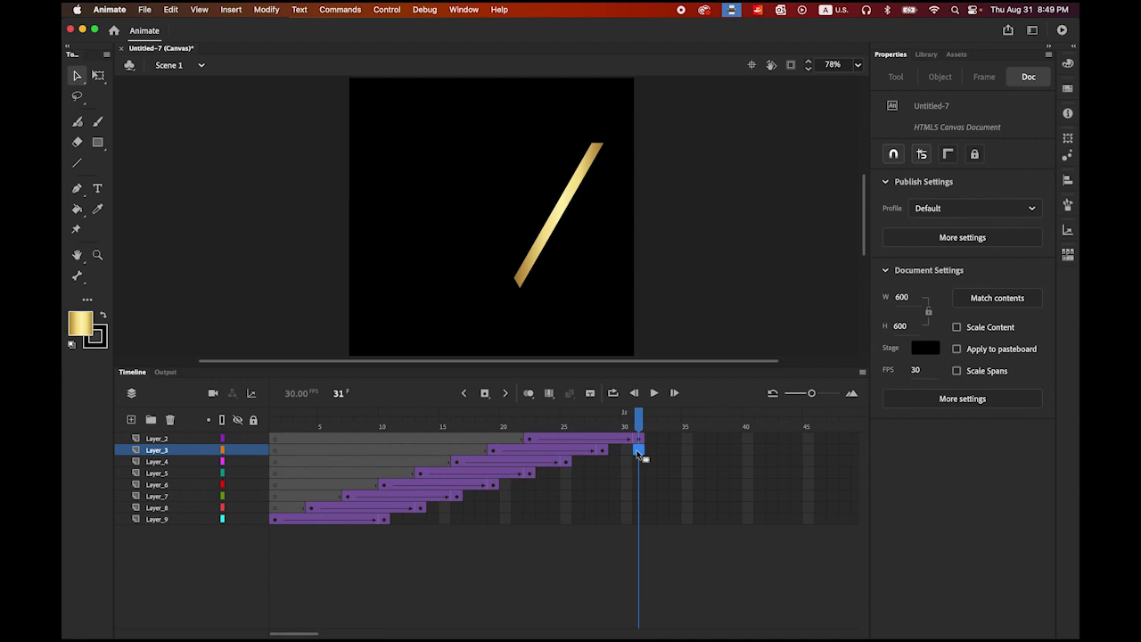
{"action": "left_click", "coordinate": [639, 523], "text": "shift"}
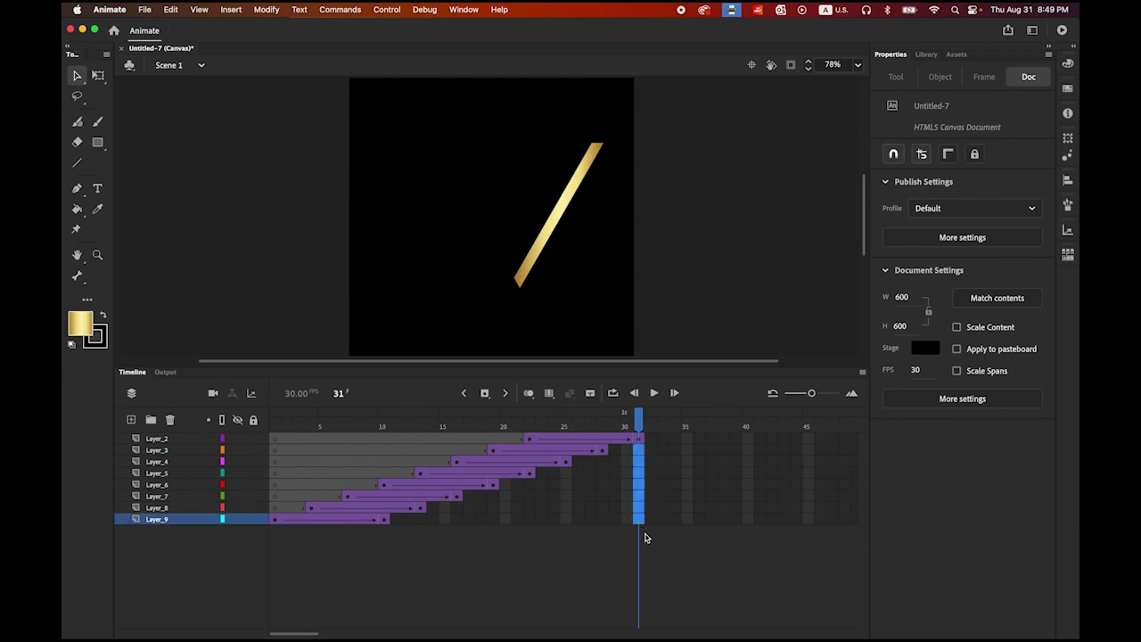
{"action": "left_click", "coordinate": [485, 394]}
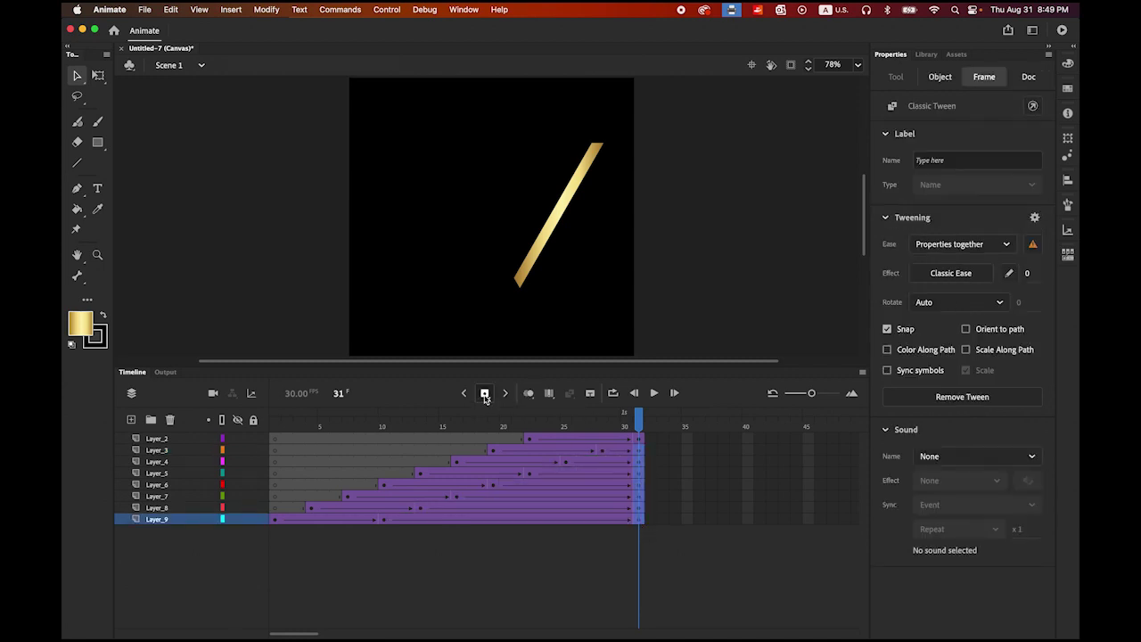
- Replay the 31-frame animation several times from the start to check that all the stripes build the logo
{"action": "left_click", "coordinate": [654, 393]}
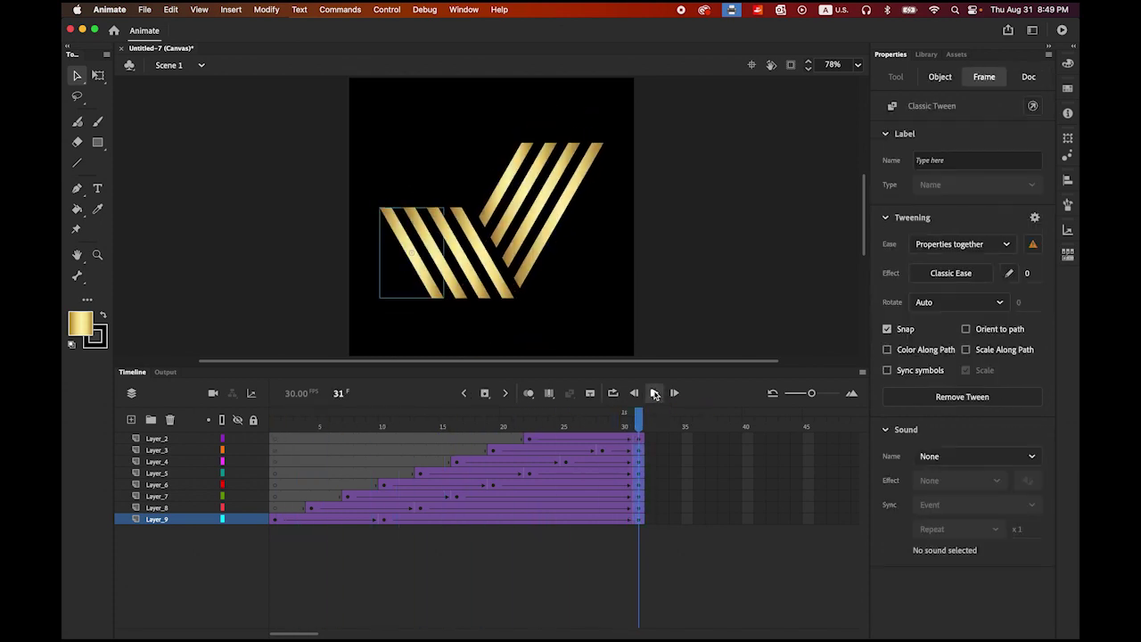
{"action": "left_click", "coordinate": [655, 394]}
{"action": "left_click", "coordinate": [655, 393]}
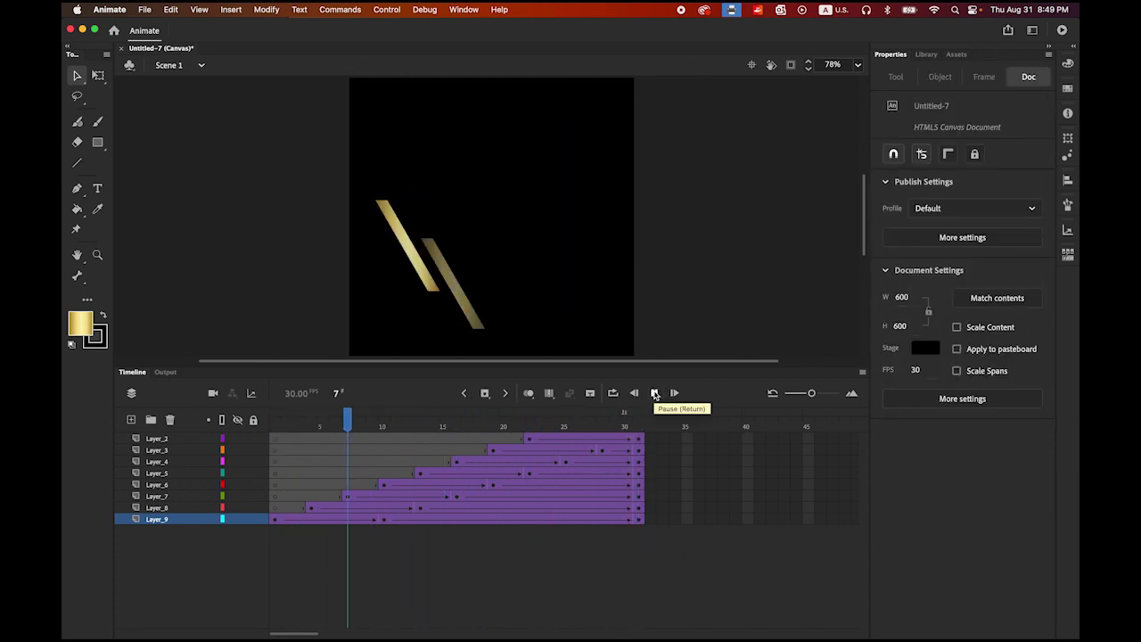
{"action": "left_click_drag", "start_coordinate": [812, 393], "coordinate": [800, 393]}
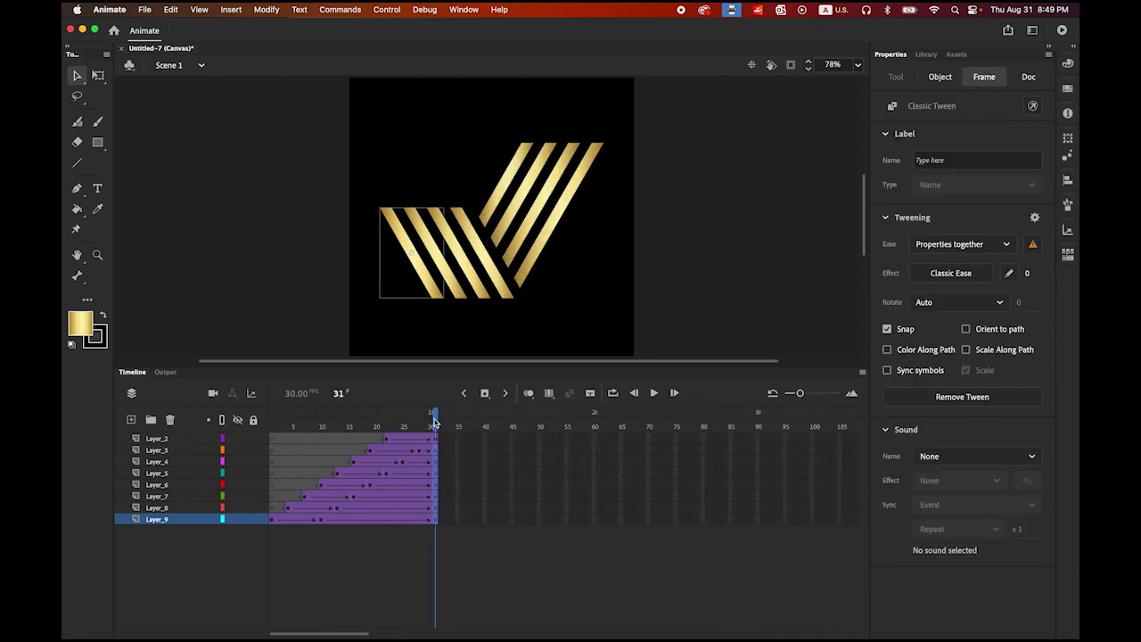
{"action": "left_click_drag", "start_coordinate": [434, 421], "coordinate": [272, 419]}
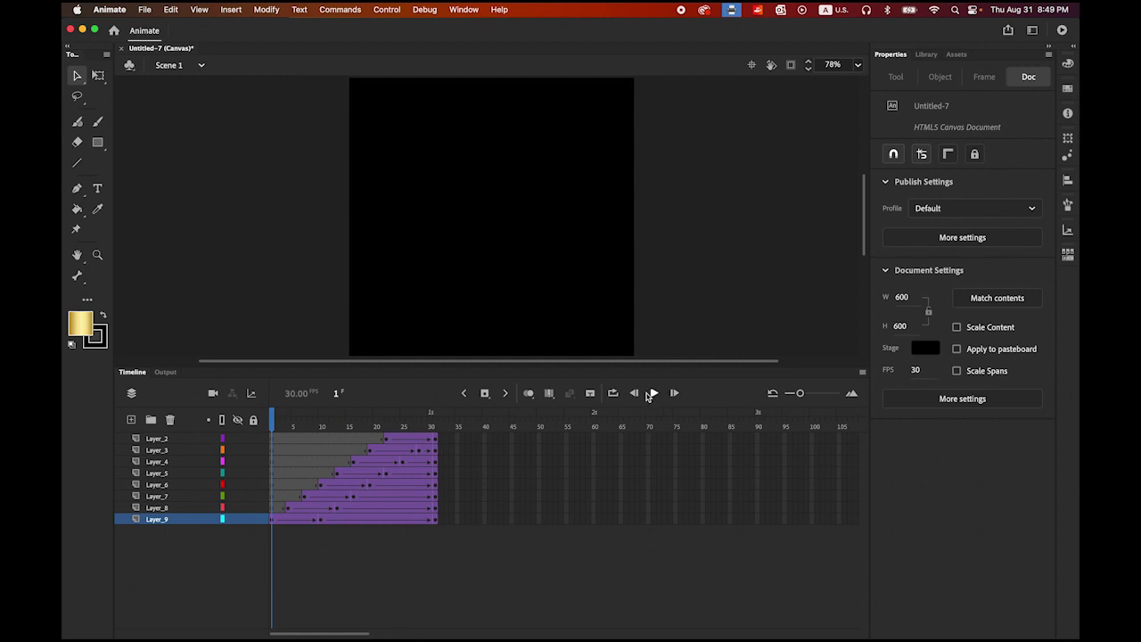
{"action": "left_click", "coordinate": [651, 394]}
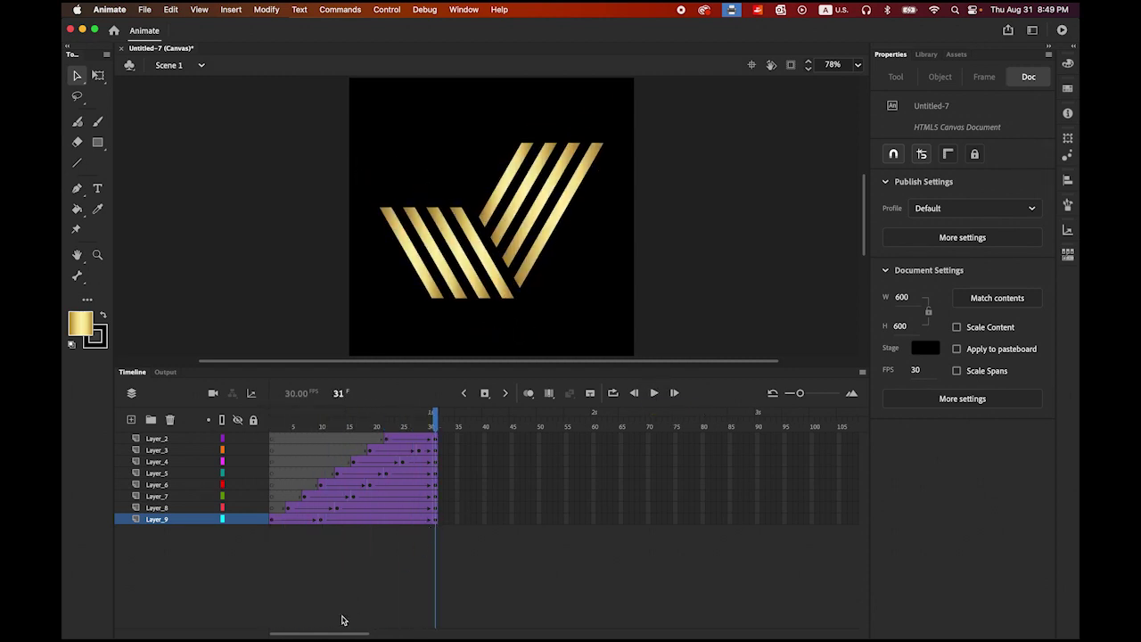
- Insert keyframes at frame 120 on all eight layers to hold the finished logo, and play the animation
{"action": "left_click_drag", "start_coordinate": [346, 635], "coordinate": [361, 635]}
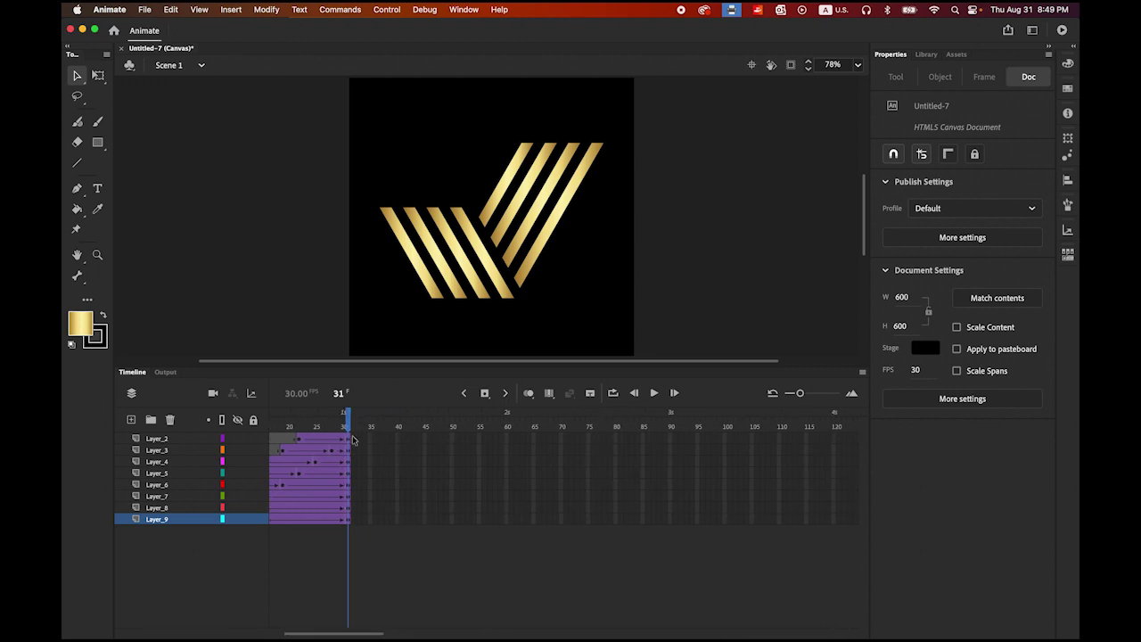
{"action": "left_click", "coordinate": [835, 438]}
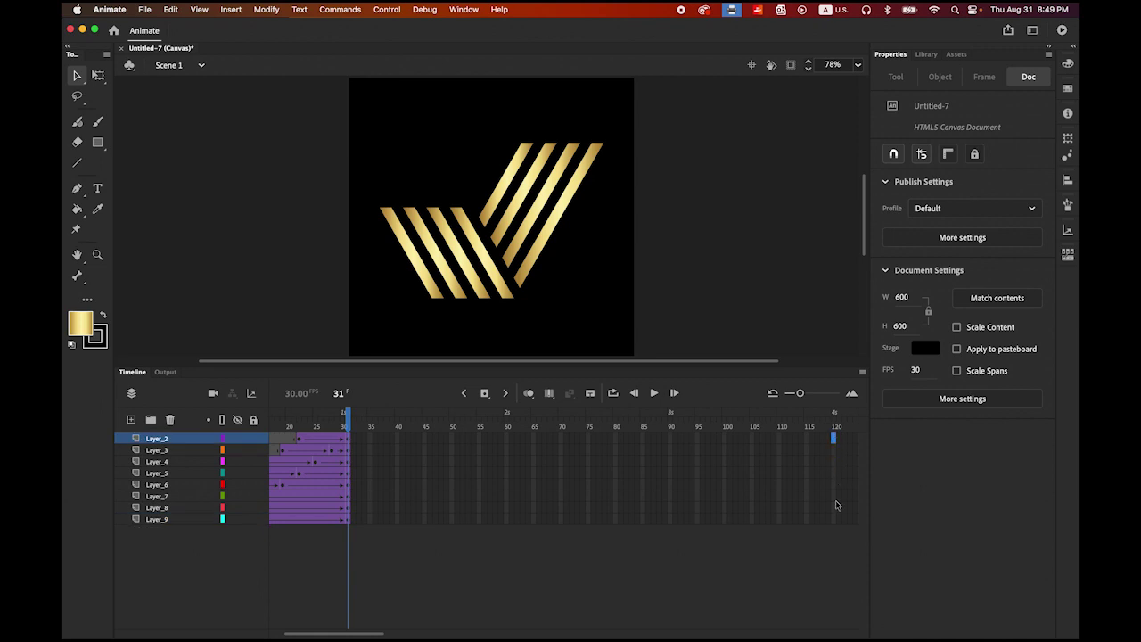
{"action": "left_click_drag", "start_coordinate": [834, 527], "coordinate": [836, 525]}
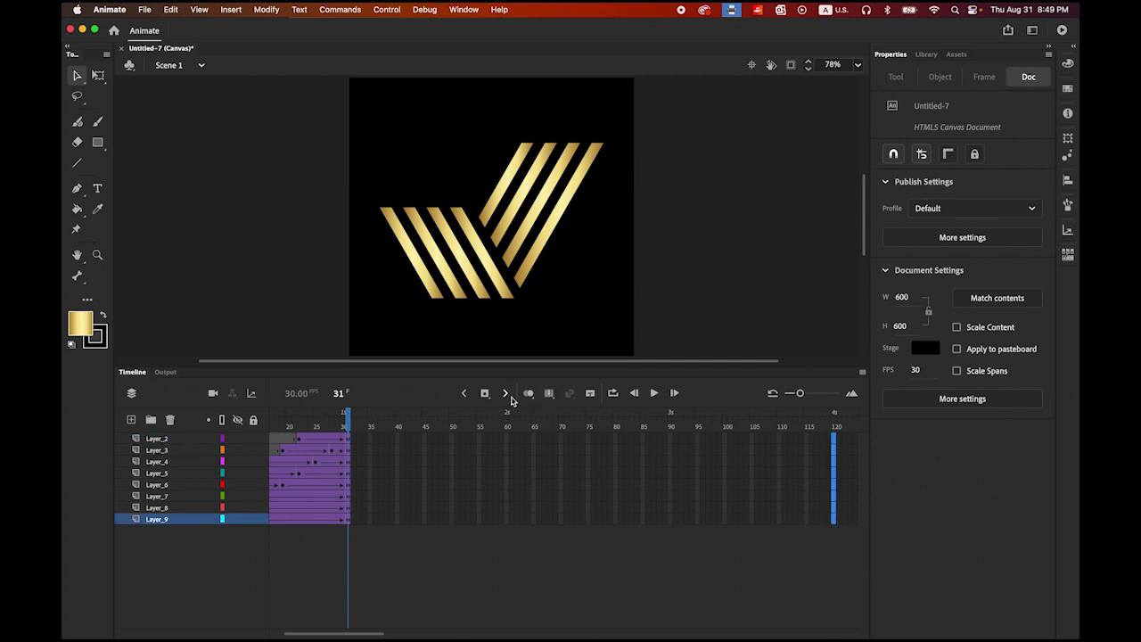
{"action": "left_click", "coordinate": [484, 393]}
{"action": "left_click", "coordinate": [654, 393]}
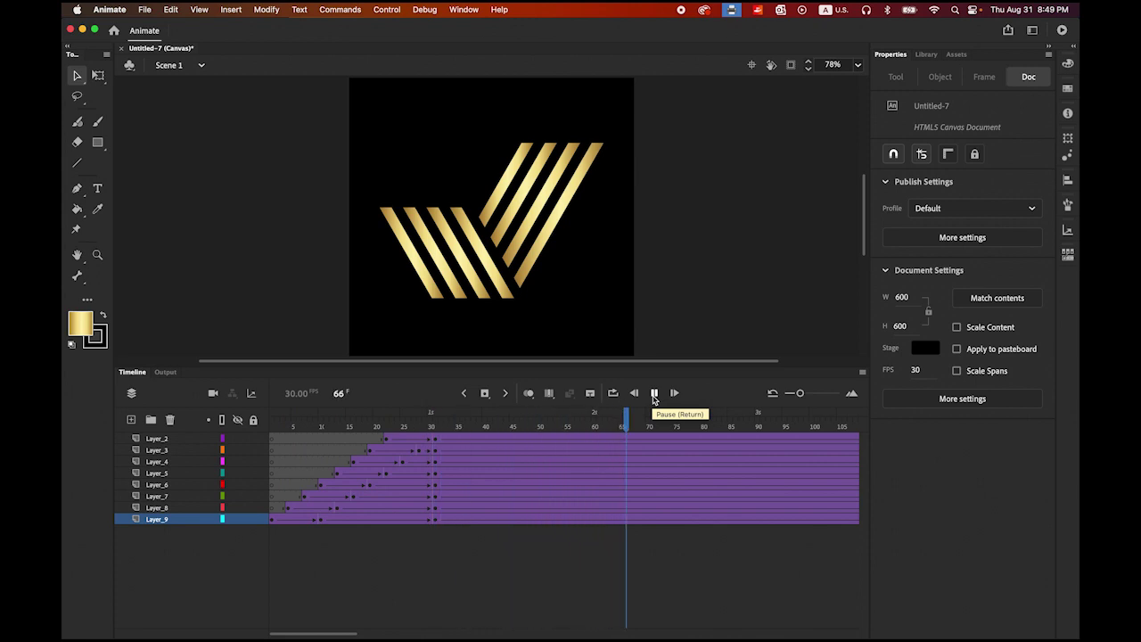
- Save the document as anim1.fla in the 1logo_3animations folder
{"action": "left_click", "coordinate": [144, 10]}
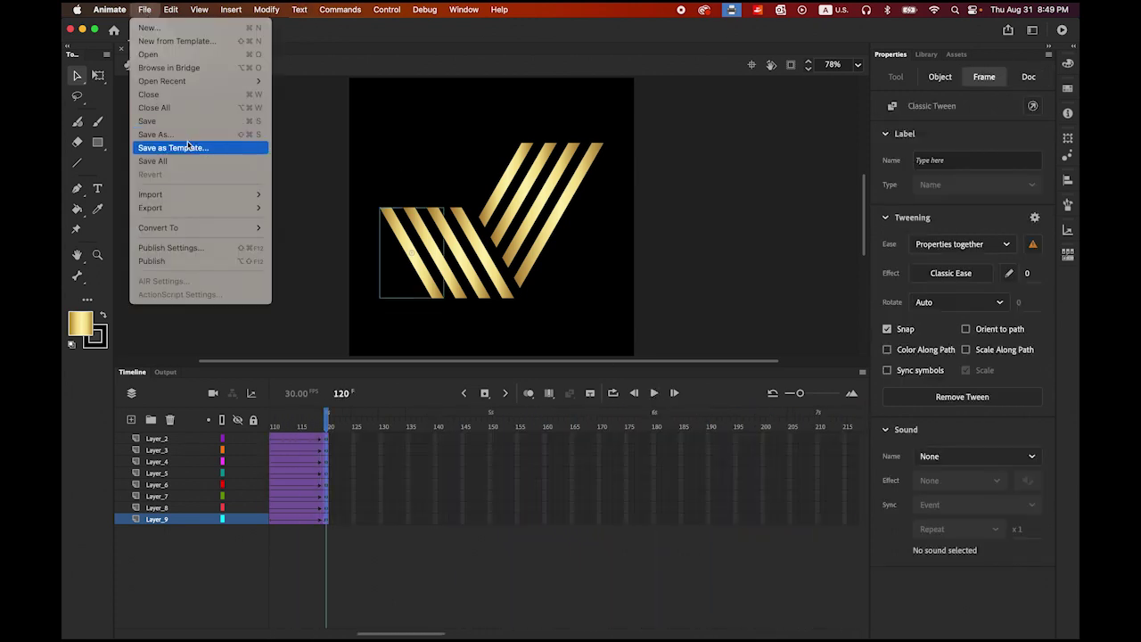
{"action": "left_click", "coordinate": [155, 134]}
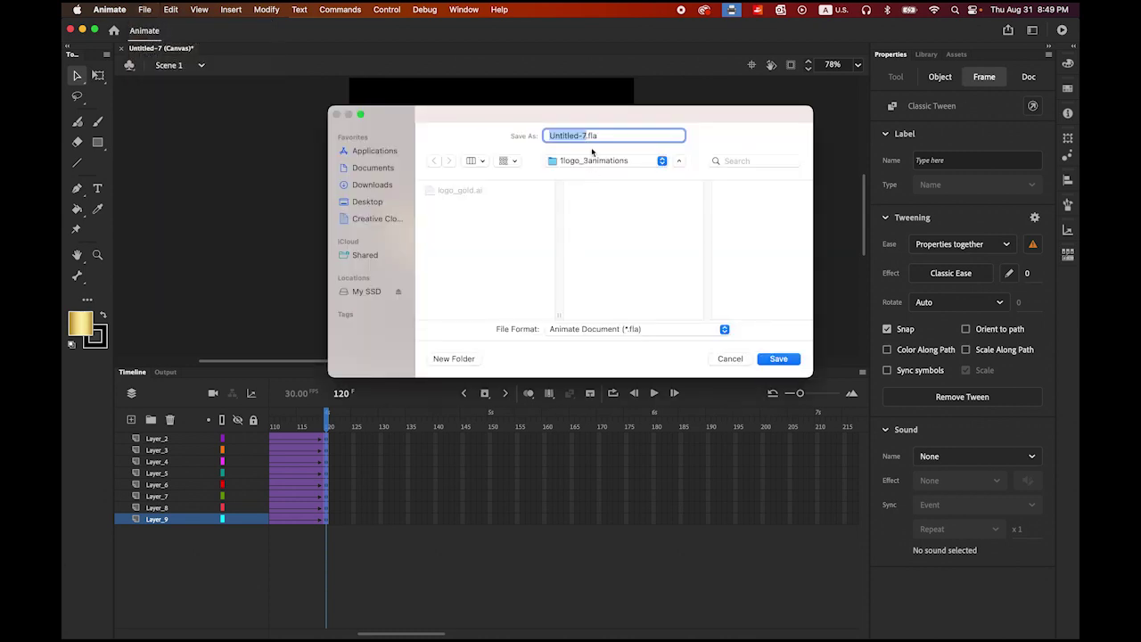
{"action": "type", "text": "anim1"}
{"action": "left_click", "coordinate": [778, 360]}
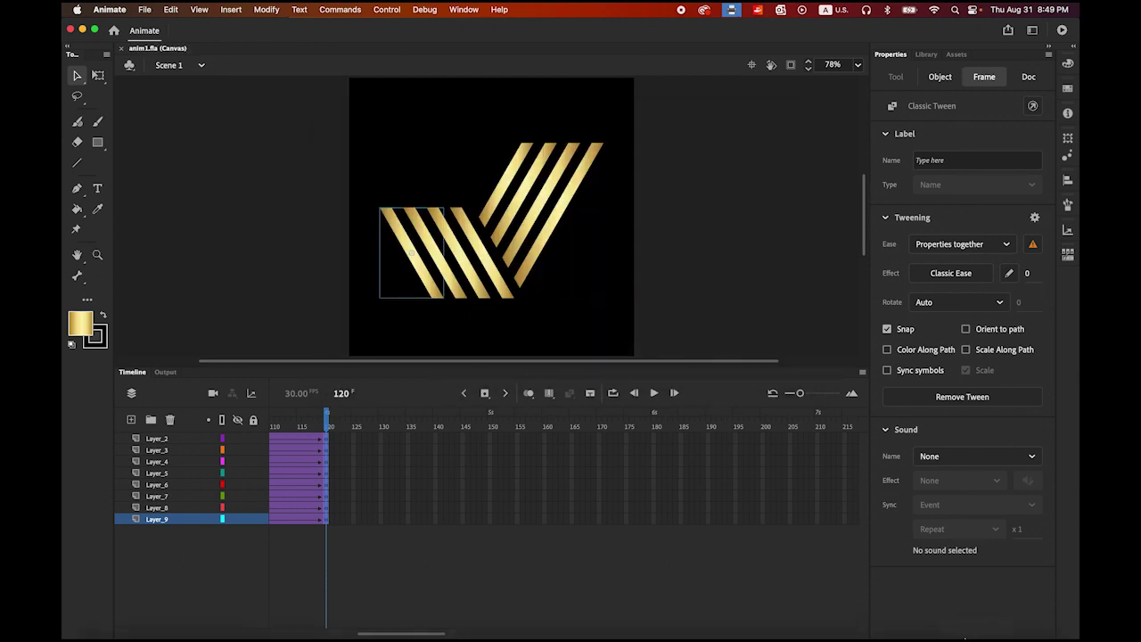
- Switch to Adobe Media Encoder to look at its render queue, and return to Animate
{"action": "mouse_move", "coordinate": [966, 637]}
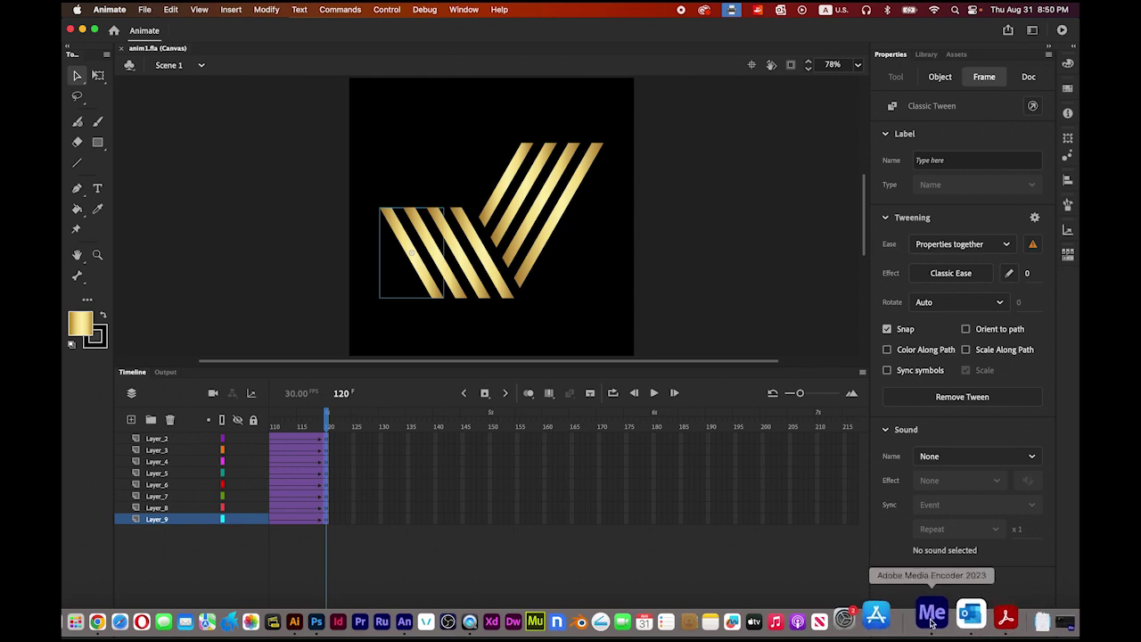
{"action": "left_click", "coordinate": [931, 624]}
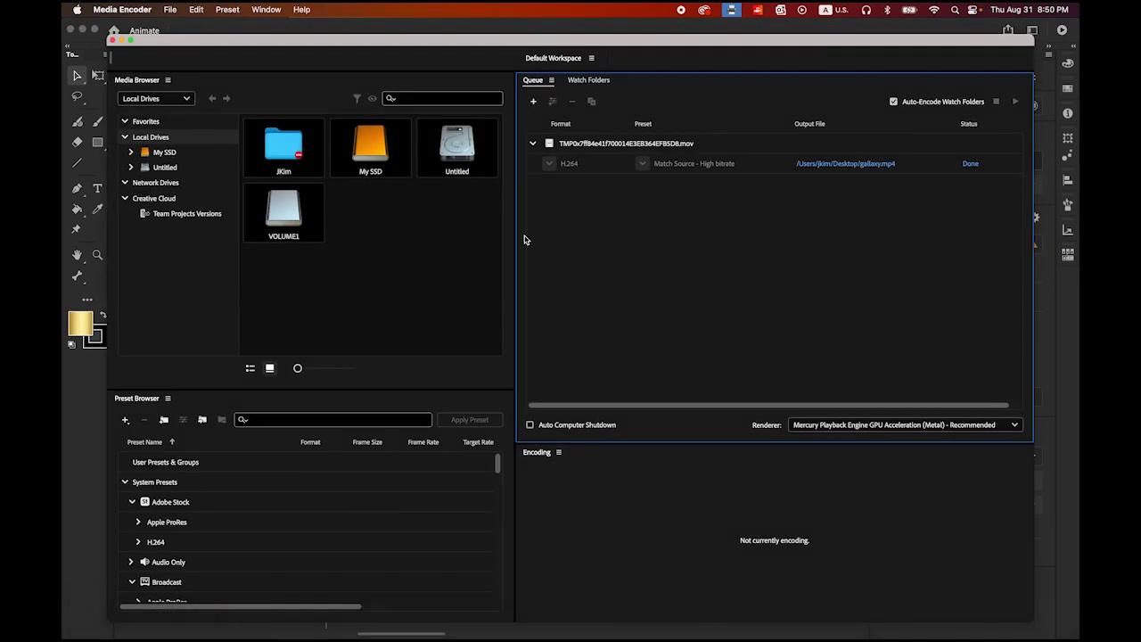
{"action": "left_click", "coordinate": [71, 448]}
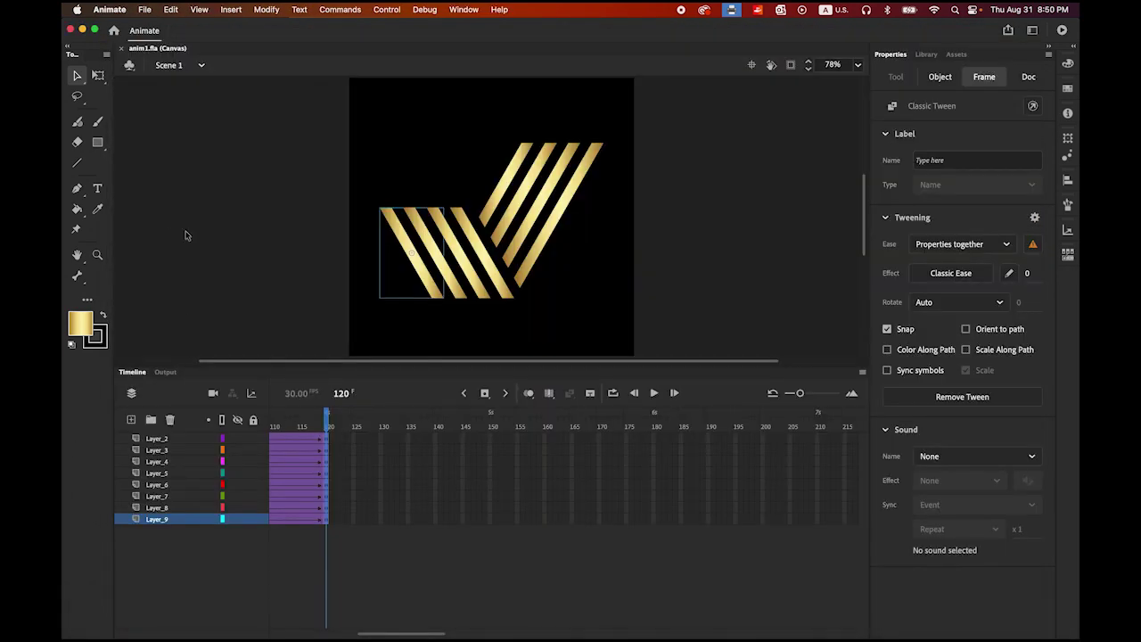
- Export the entire movie as a 600 x 600 px H.264 video named anim1 to the 1logo_3animations folder, starting the render queue immediately
{"action": "left_click", "coordinate": [144, 9]}
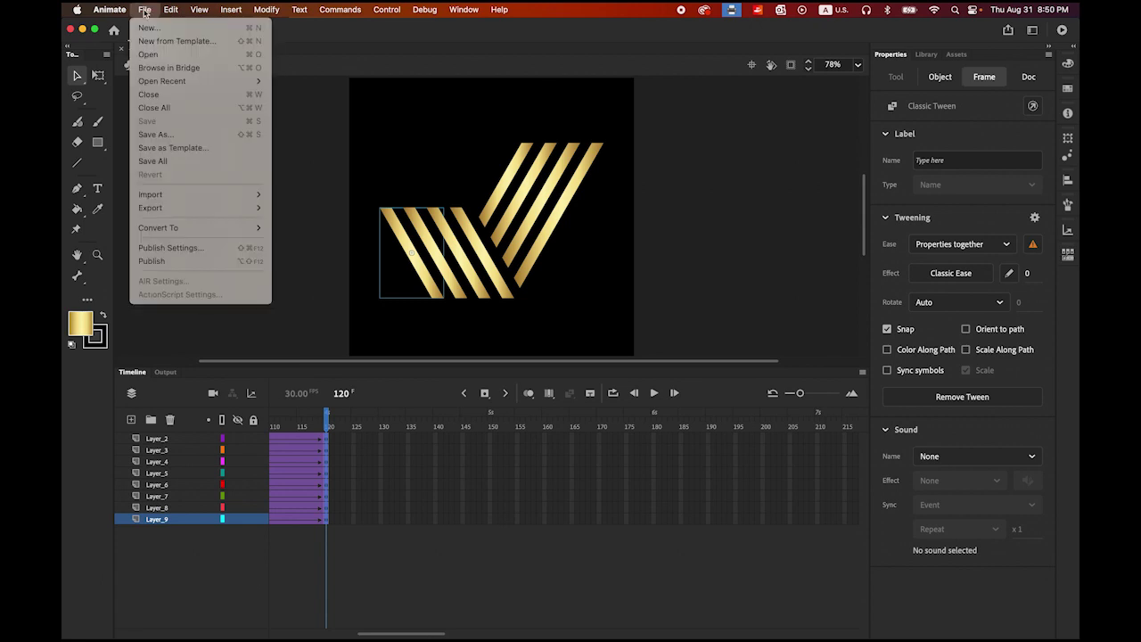
{"action": "mouse_move", "coordinate": [190, 209]}
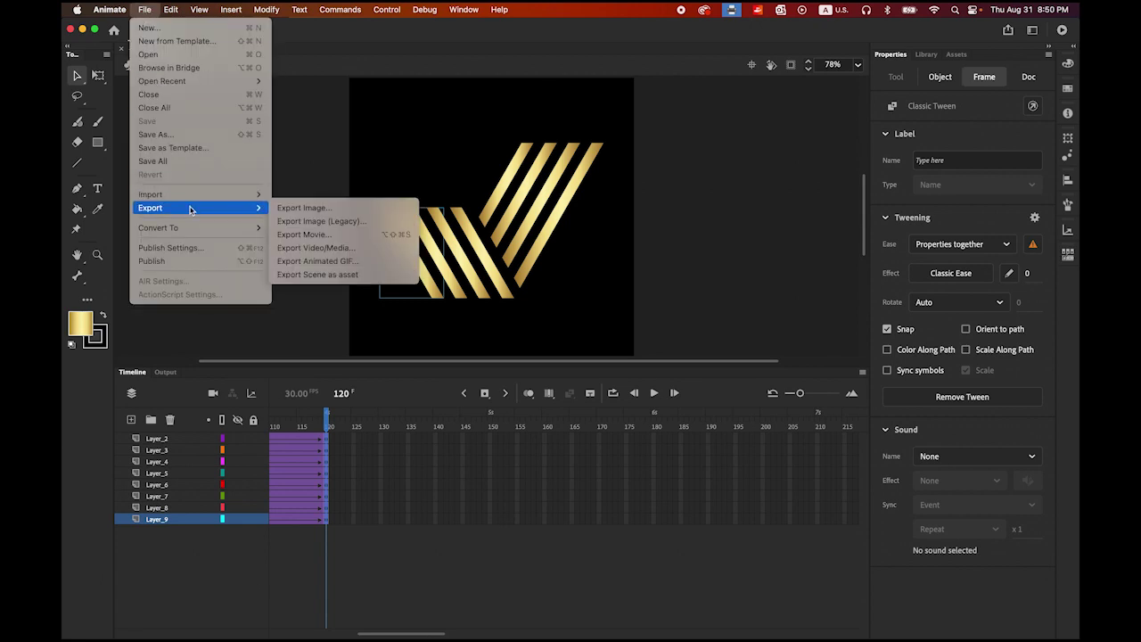
{"action": "left_click", "coordinate": [357, 250]}
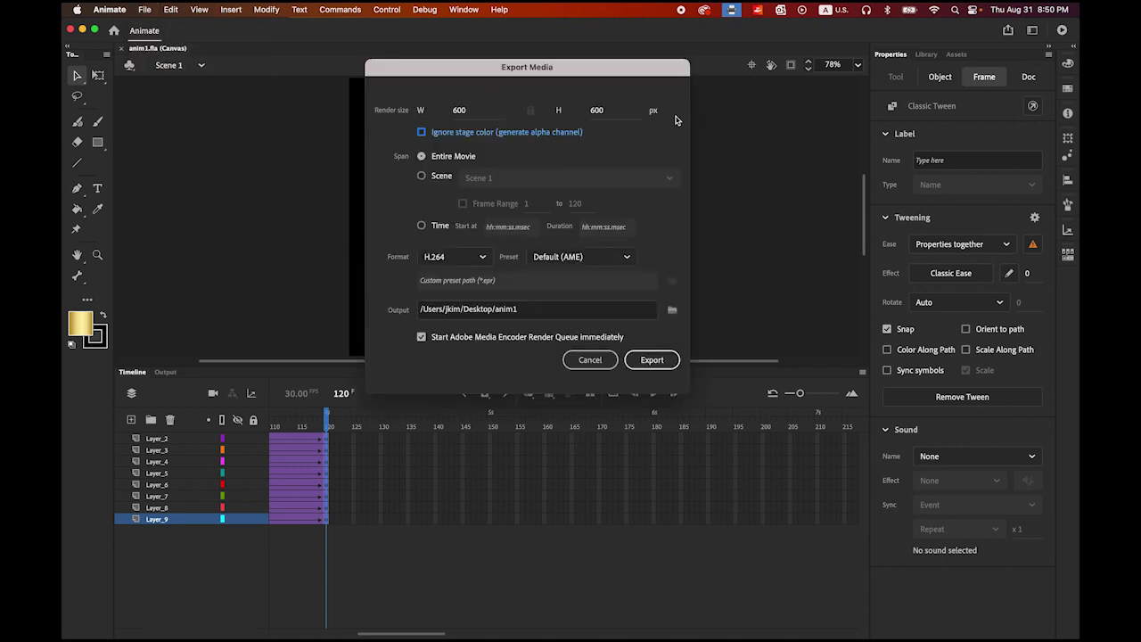
{"action": "left_click", "coordinate": [673, 310]}
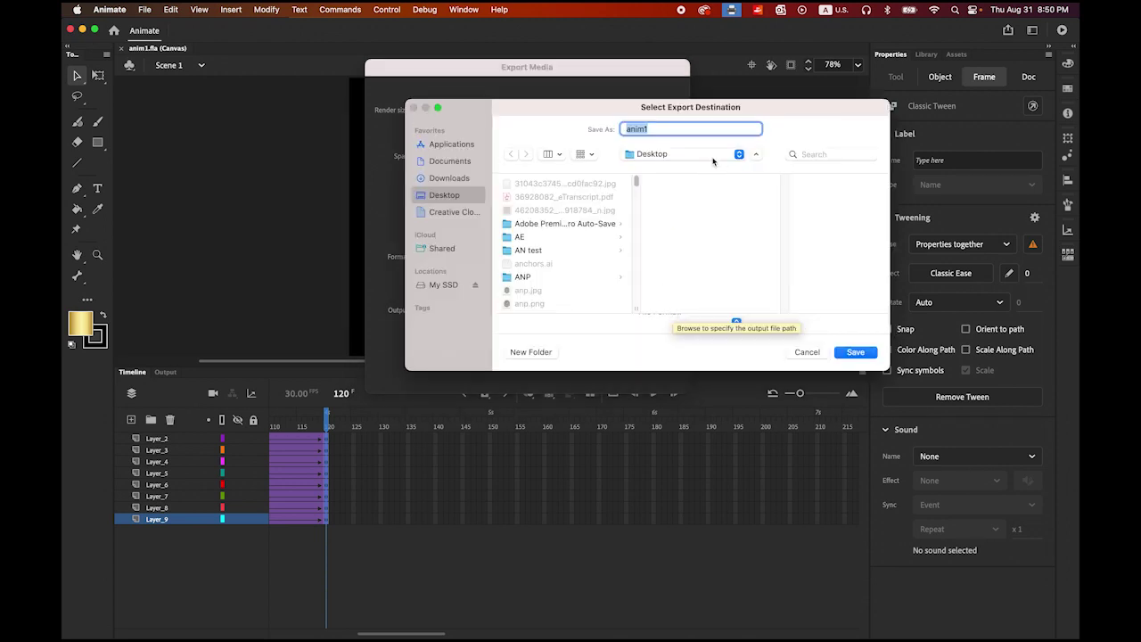
{"action": "left_click", "coordinate": [713, 161]}
{"action": "left_click", "coordinate": [680, 245]}
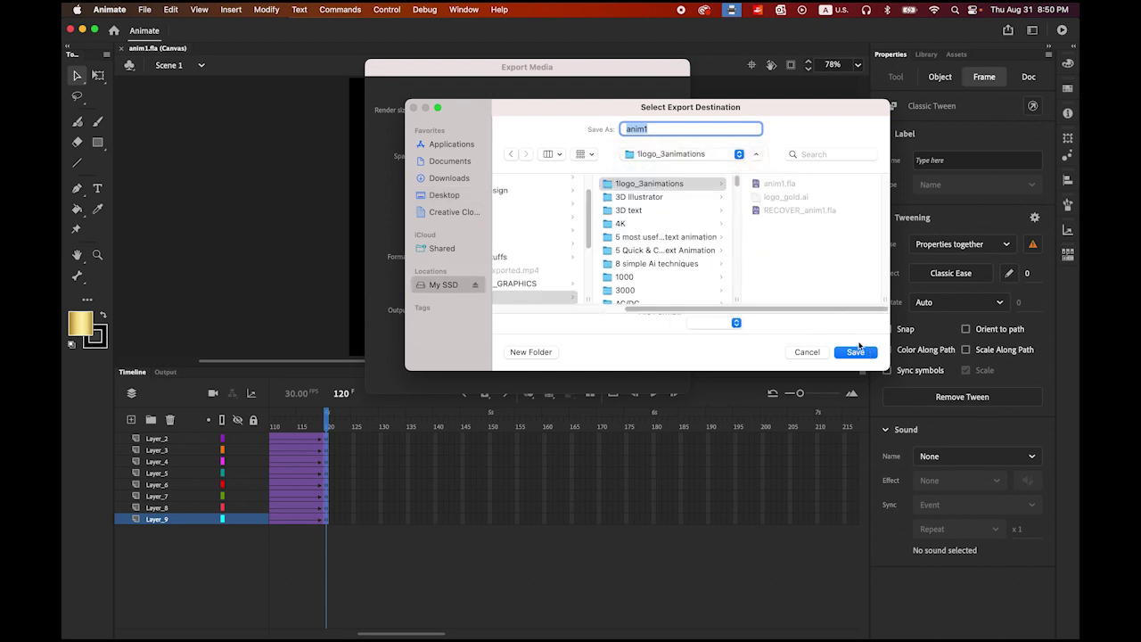
{"action": "left_click", "coordinate": [857, 352]}
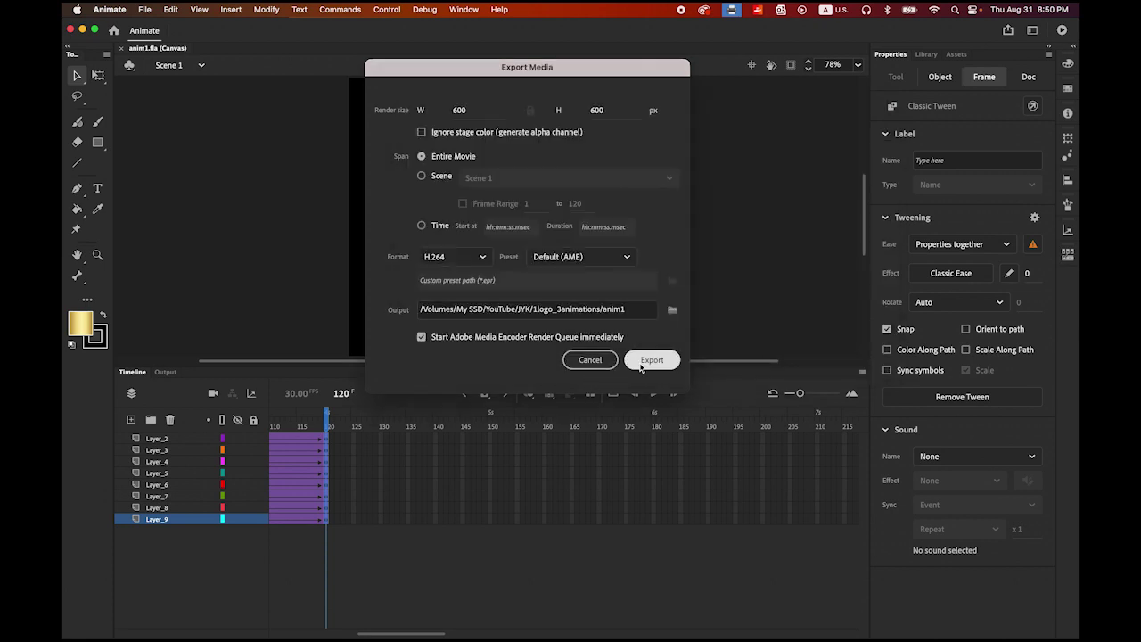
{"action": "left_click", "coordinate": [640, 363]}
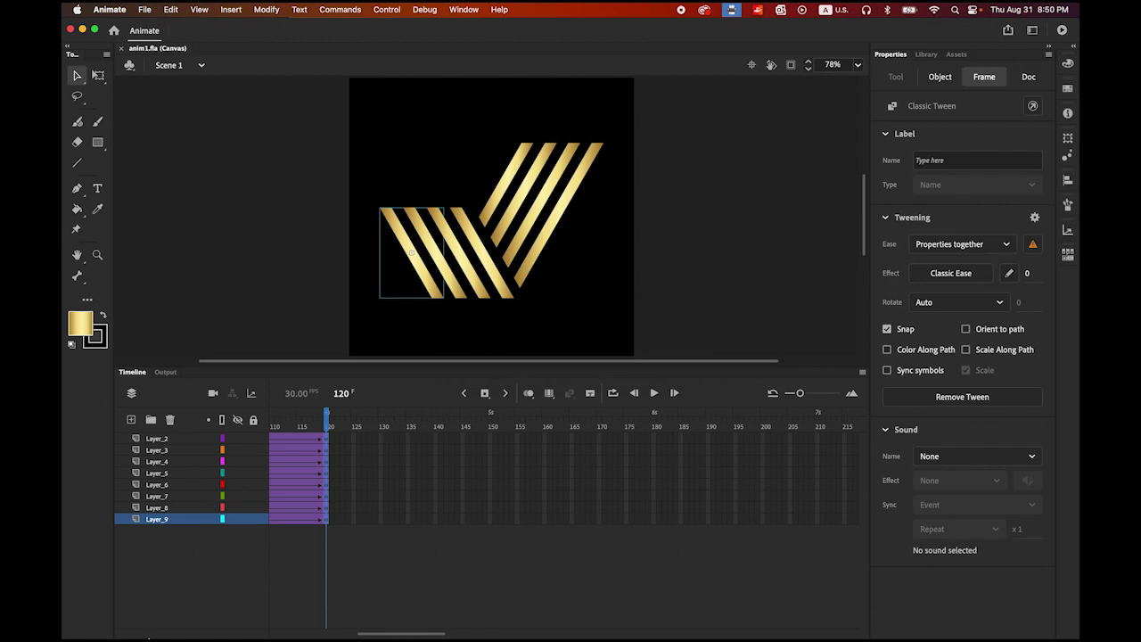
- Switch to Finder, preview the exported anim1.mp4 in the 1logo_3animations folder, replay it, and return to Animate
{"action": "left_click", "coordinate": [80, 614]}
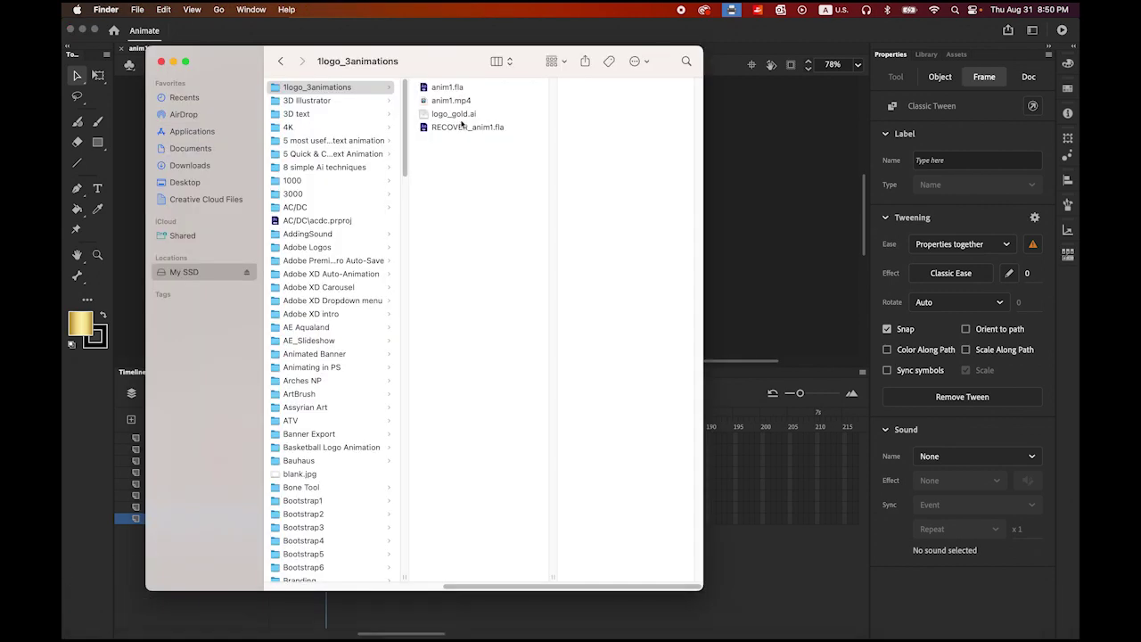
{"action": "left_click", "coordinate": [457, 101]}
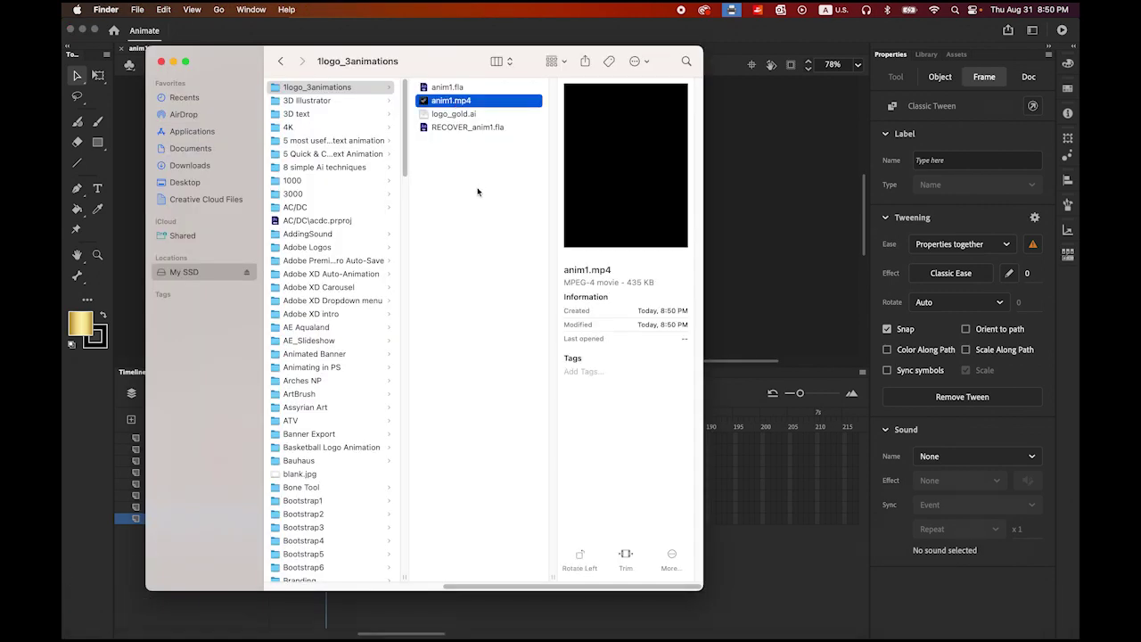
{"action": "key", "text": "space"}
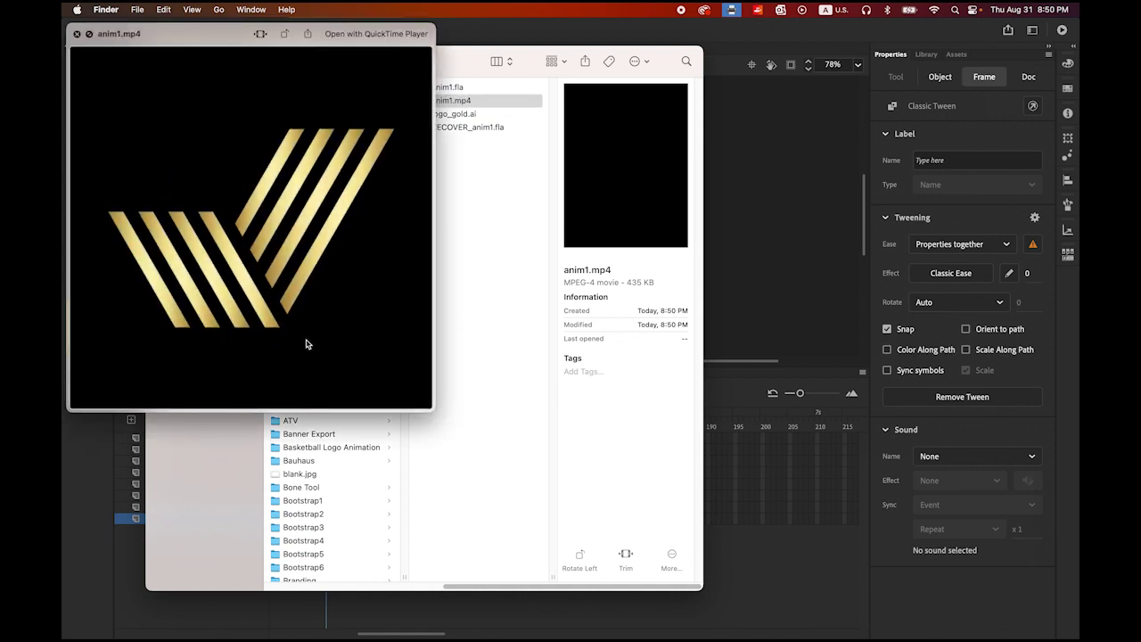
{"action": "mouse_move", "coordinate": [310, 344]}
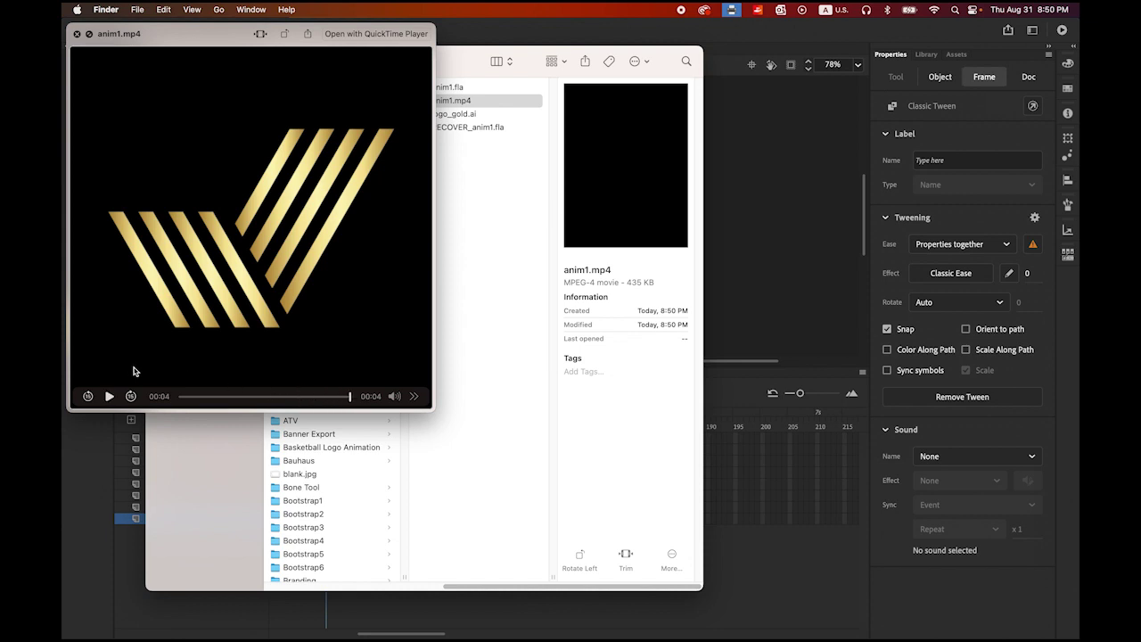
{"action": "left_click", "coordinate": [109, 396]}
{"action": "left_click", "coordinate": [109, 396]}
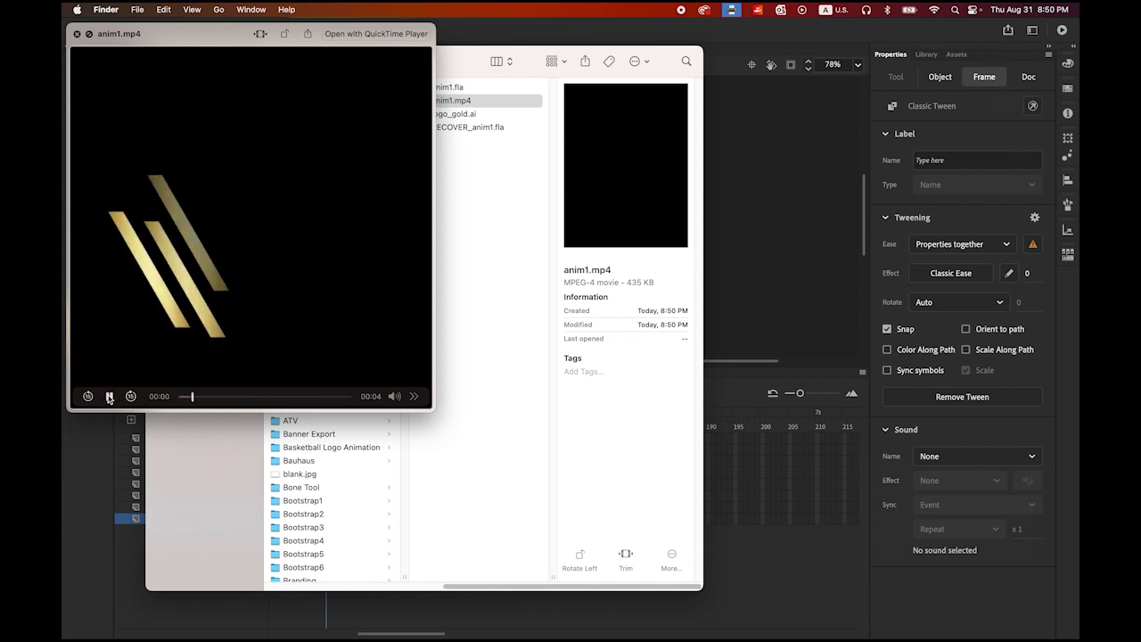
{"action": "left_click", "coordinate": [77, 34]}
{"action": "left_click", "coordinate": [754, 178]}
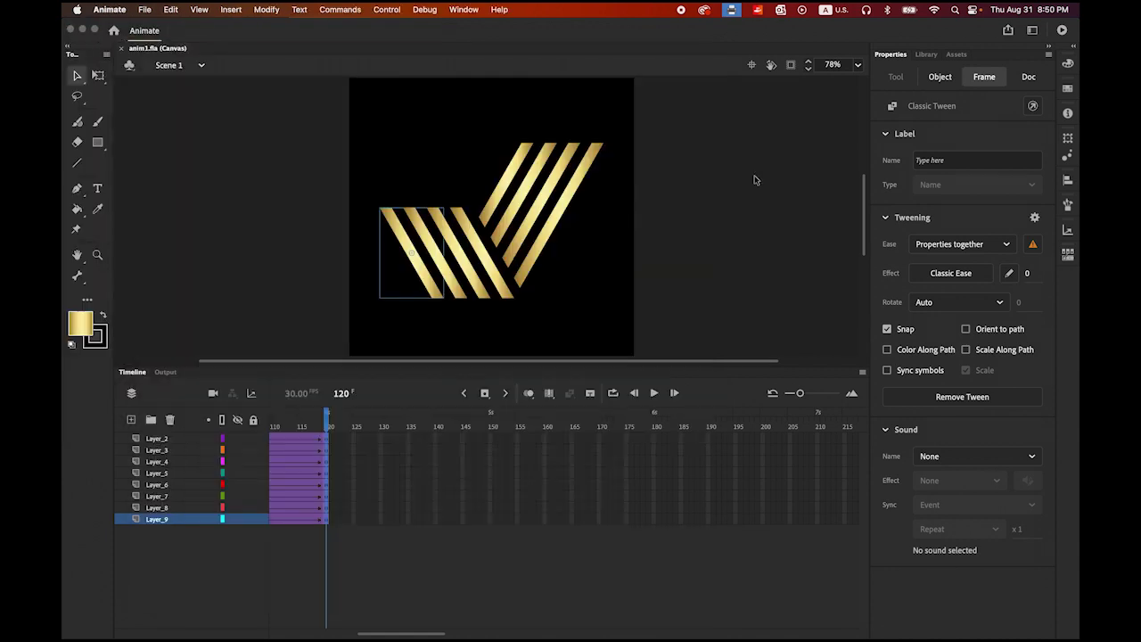
- Create a new HTML5 Canvas document 600 pixels wide and 600 pixels high at 30 fps
{"action": "left_click", "coordinate": [143, 9]}
{"action": "key", "text": "Escape"}
{"action": "key", "text": "super+n"}
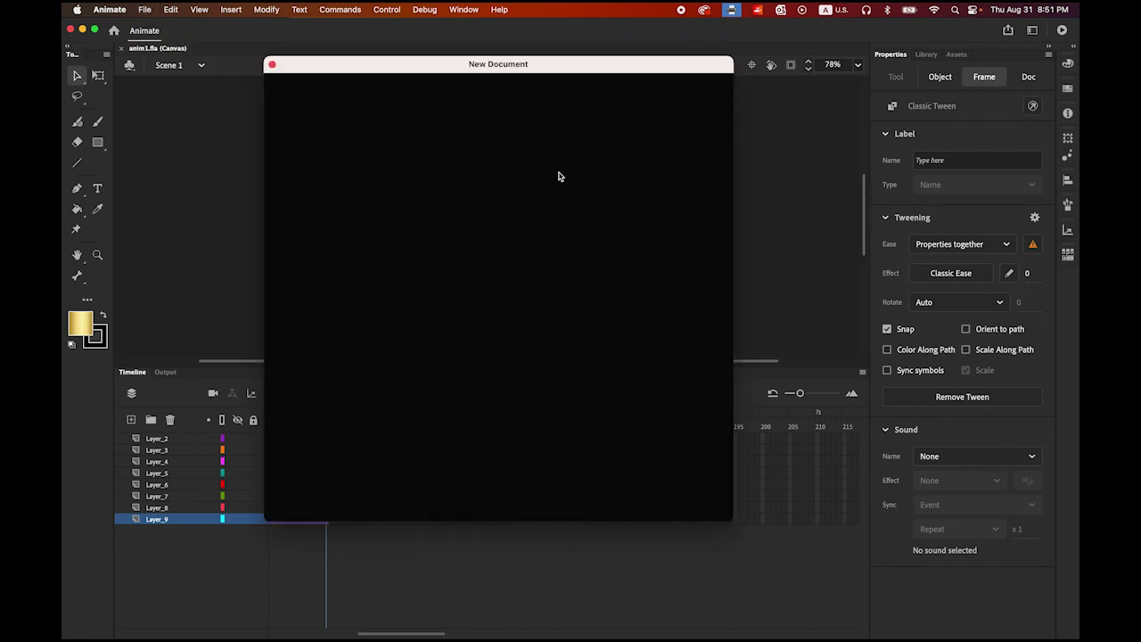
{"action": "double_click", "coordinate": [612, 200]}
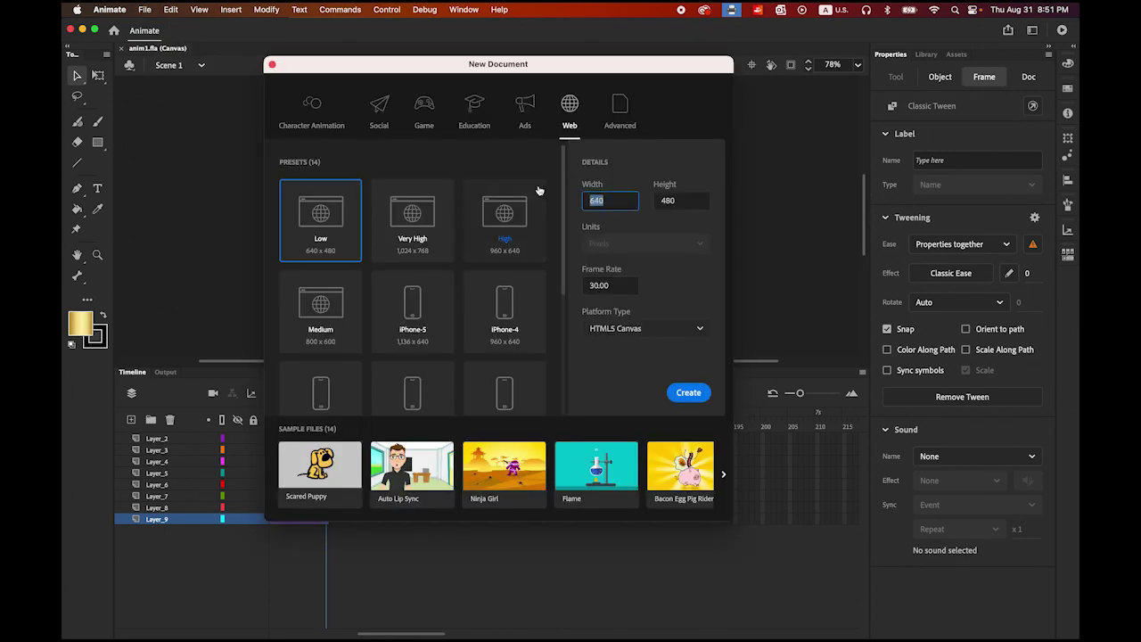
{"action": "type", "text": "600"}
{"action": "double_click", "coordinate": [683, 200]}
{"action": "type", "text": "600"}
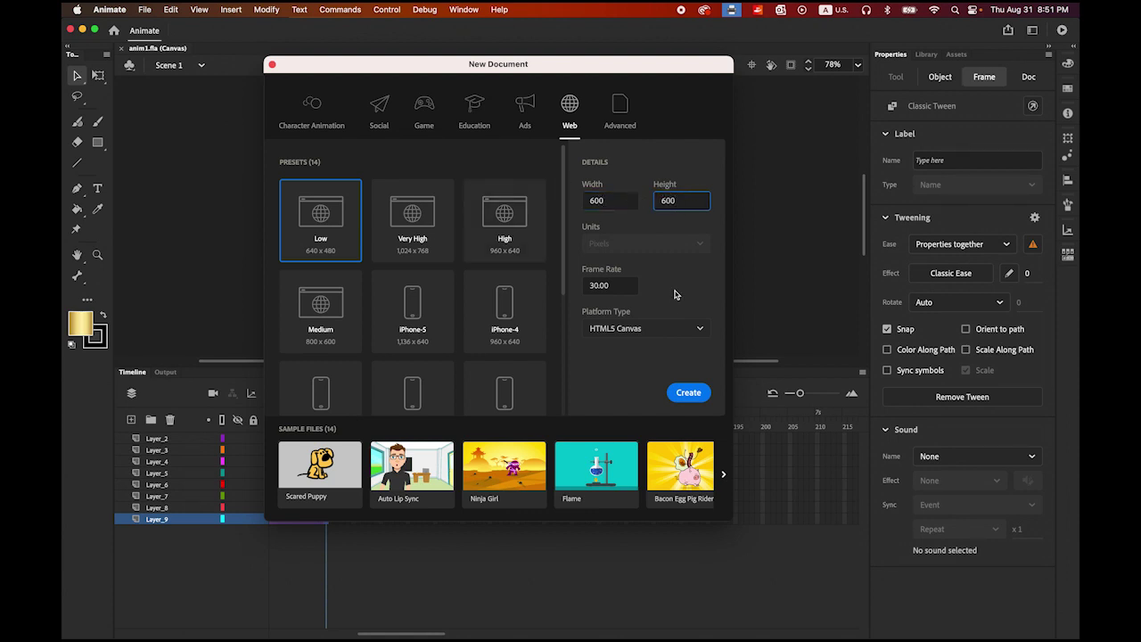
{"action": "left_click", "coordinate": [690, 392]}
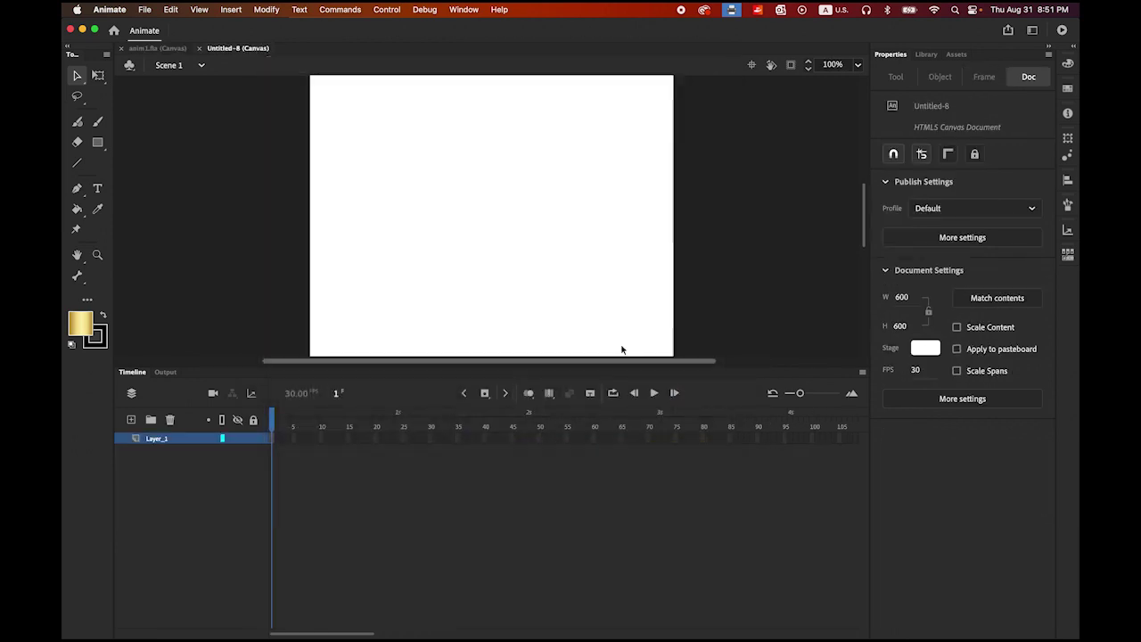
- Fit the new document's stage in the window and set its stage color to black (#000000)
{"action": "double_click", "coordinate": [78, 255]}
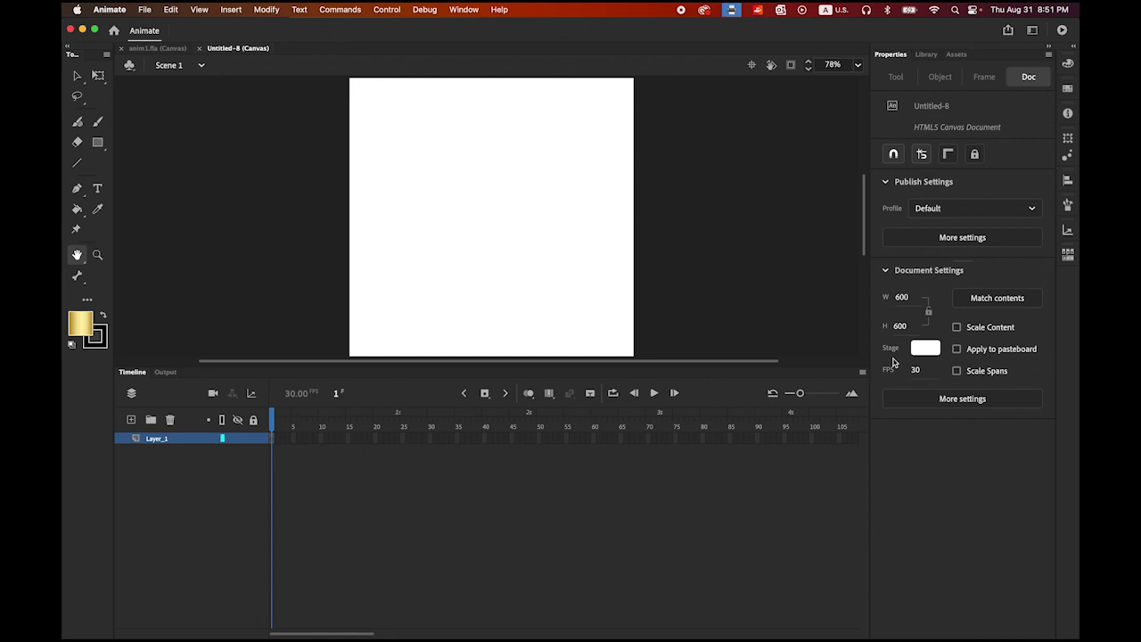
{"action": "left_click", "coordinate": [922, 349]}
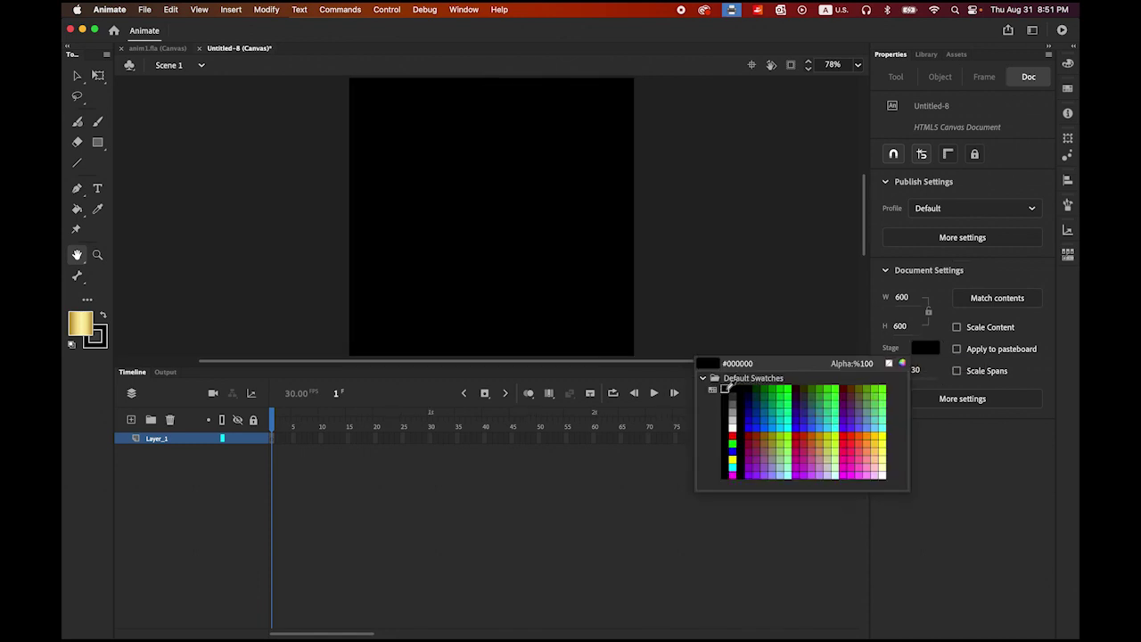
{"action": "left_click", "coordinate": [713, 390]}
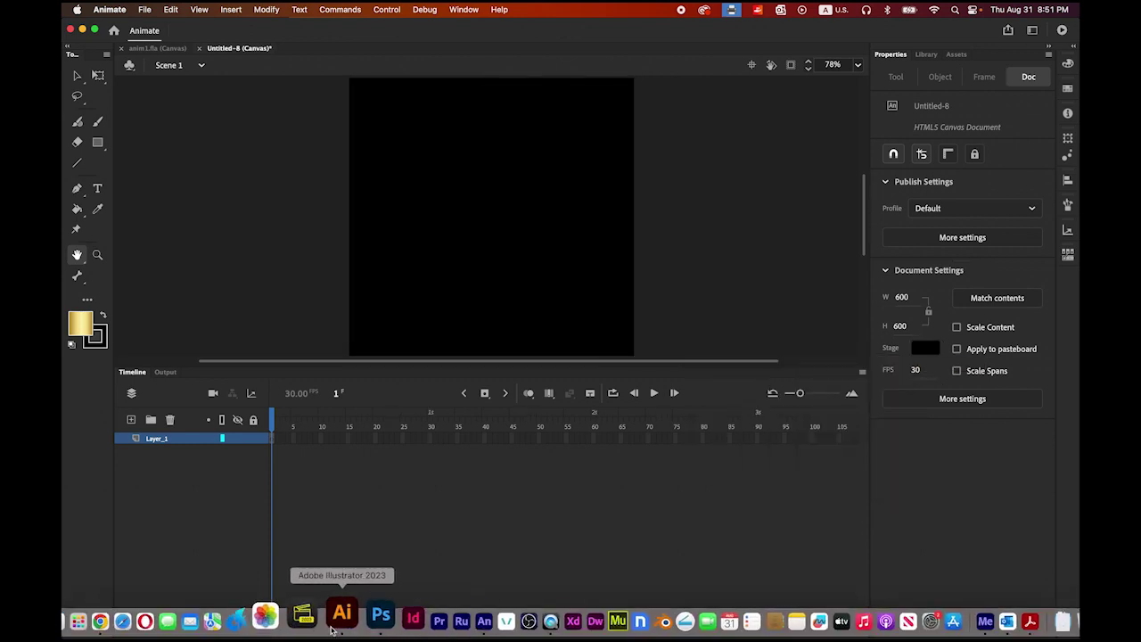
- Copy the gold striped logo from logo_gold.ai in Illustrator and paste it centered in the new Animate document using AI File Importer preferences
{"action": "left_click", "coordinate": [336, 616]}
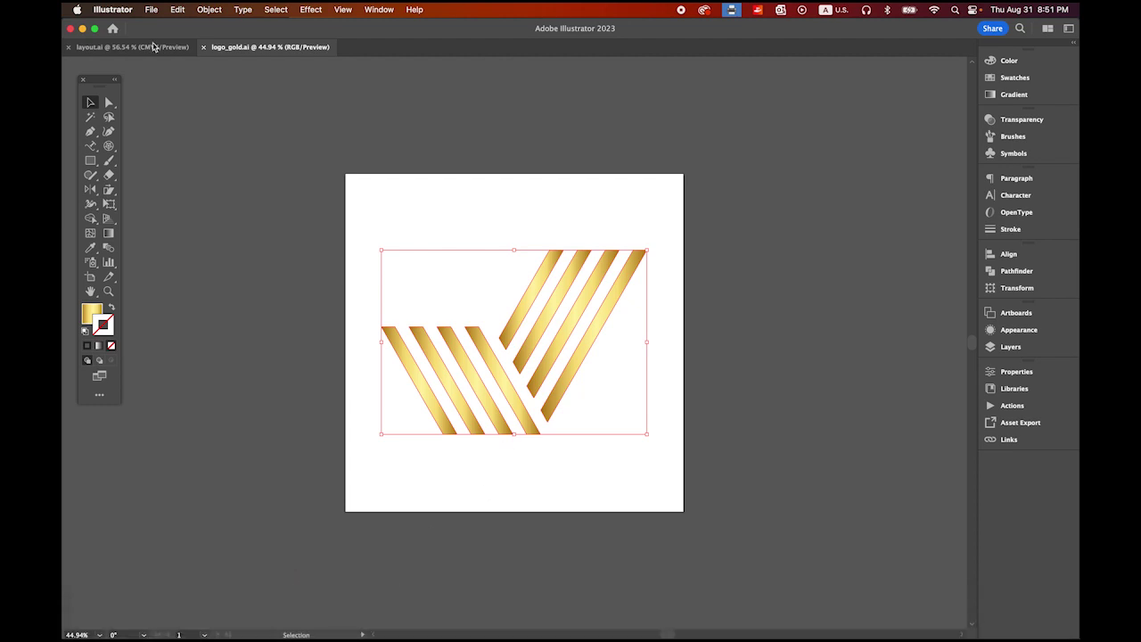
{"action": "left_click", "coordinate": [177, 9]}
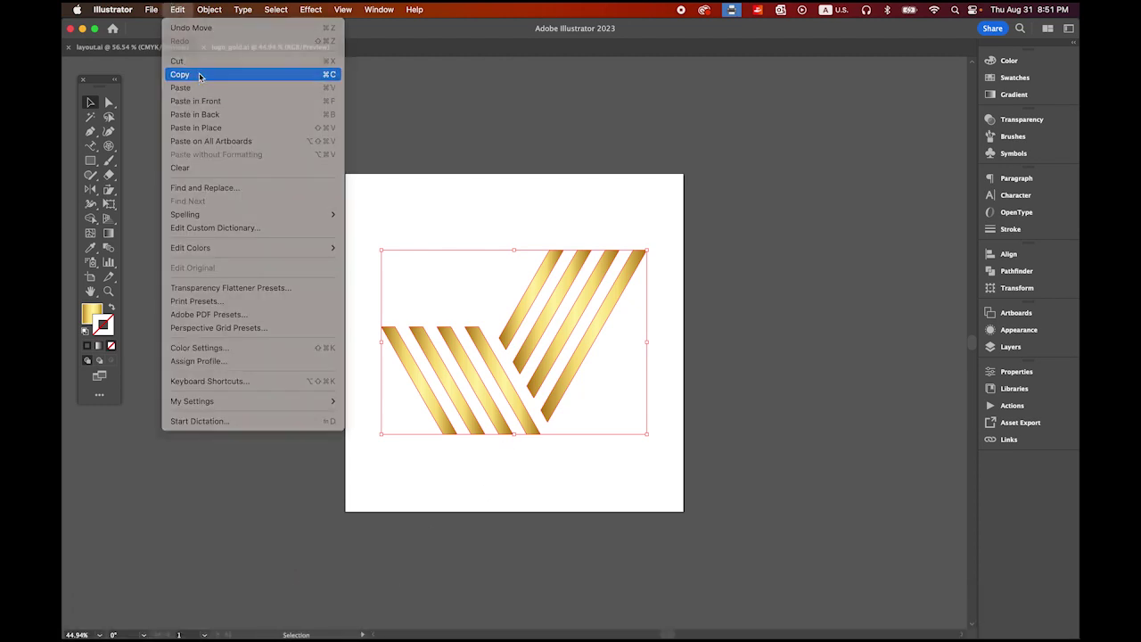
{"action": "left_click", "coordinate": [199, 74]}
{"action": "left_click", "coordinate": [449, 616]}
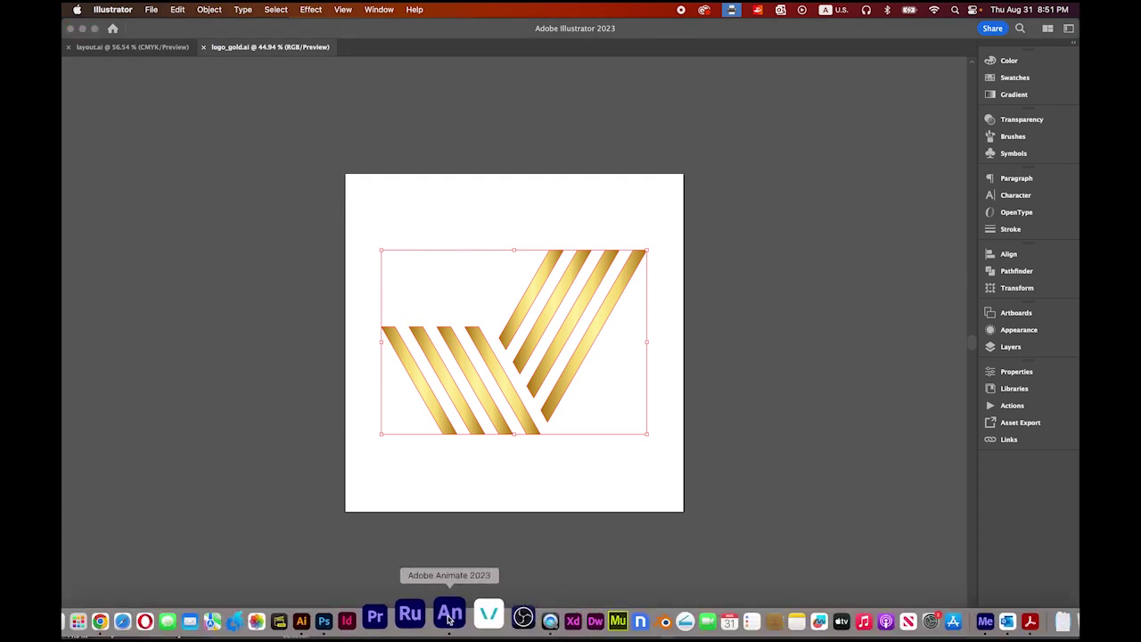
{"action": "left_click", "coordinate": [170, 9]}
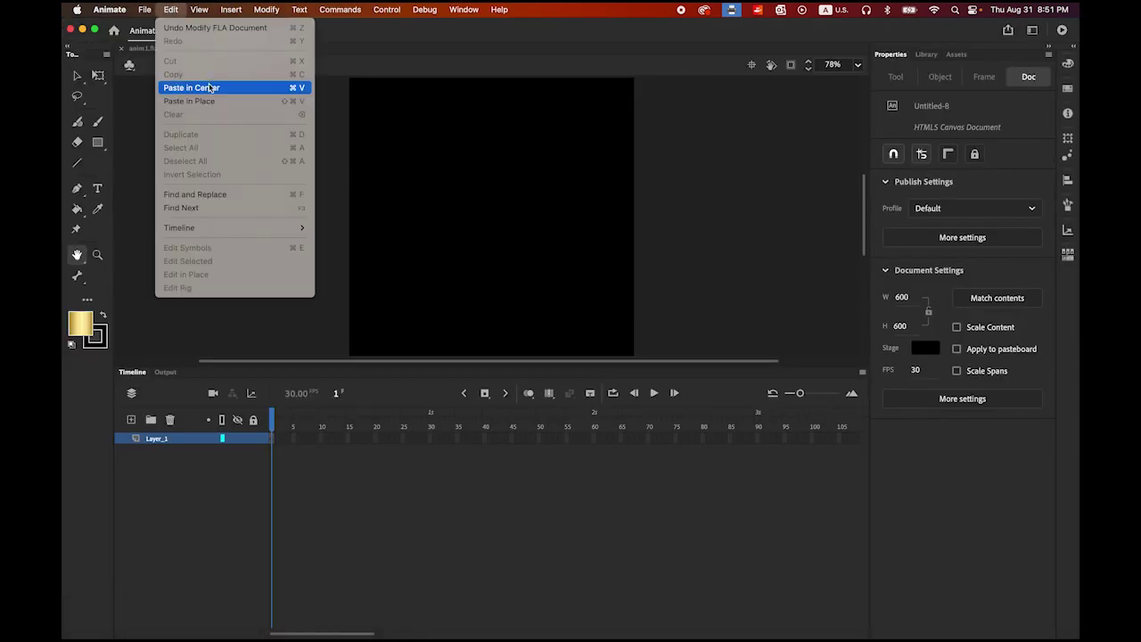
{"action": "left_click", "coordinate": [210, 92]}
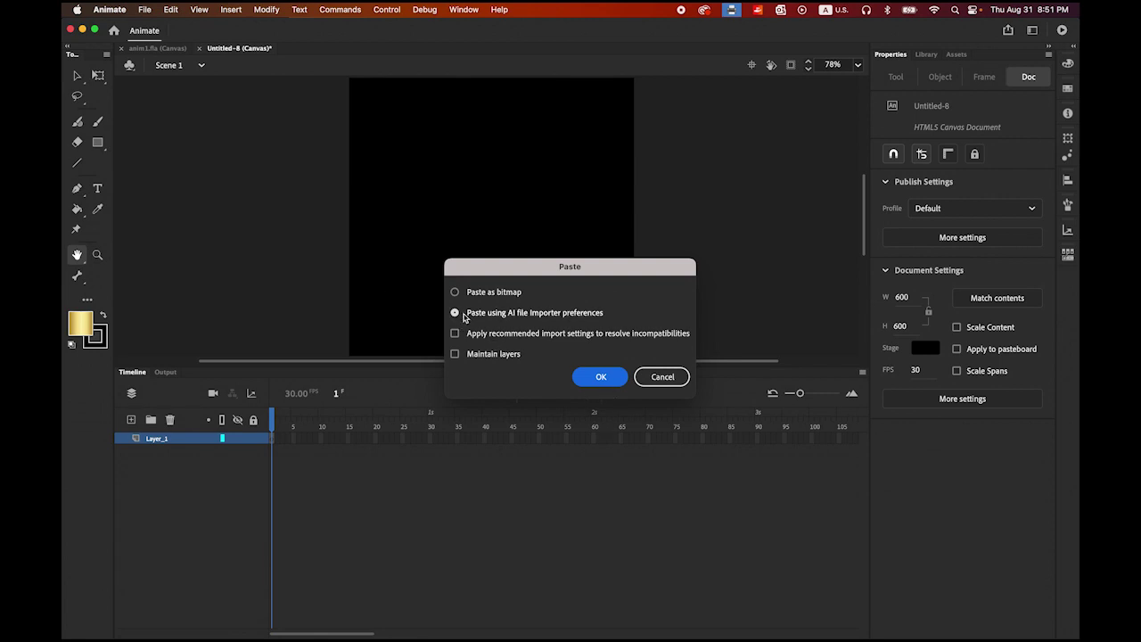
{"action": "left_click", "coordinate": [601, 377]}
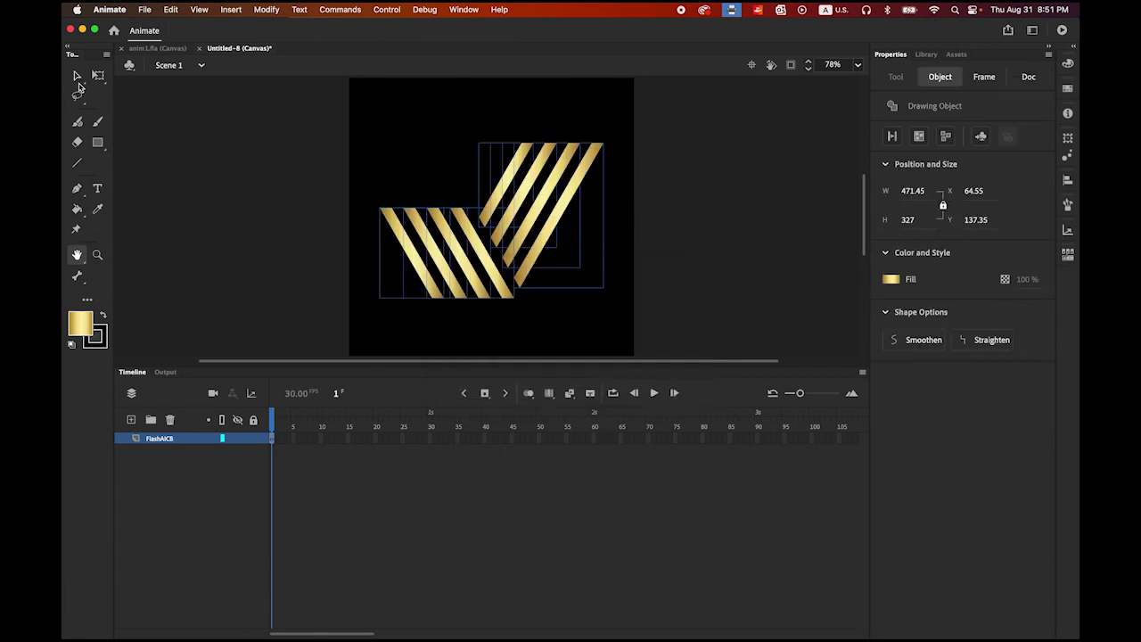
- Distribute the pasted logo stripes to separate layers and deselect them
{"action": "left_click", "coordinate": [78, 77]}
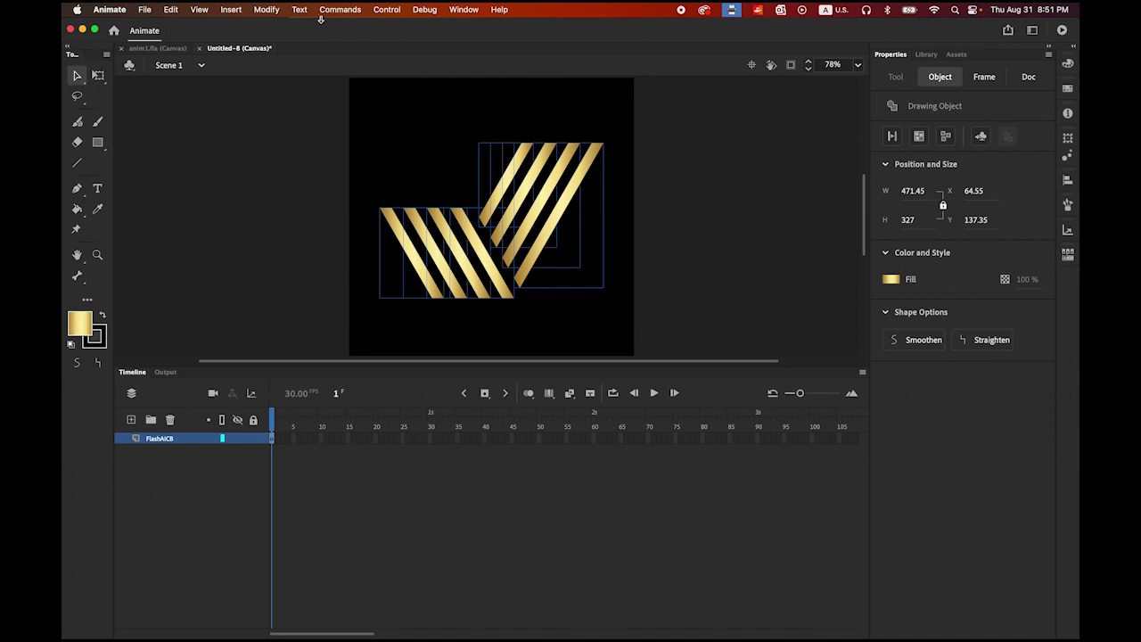
{"action": "left_click", "coordinate": [264, 10]}
{"action": "mouse_move", "coordinate": [304, 166]}
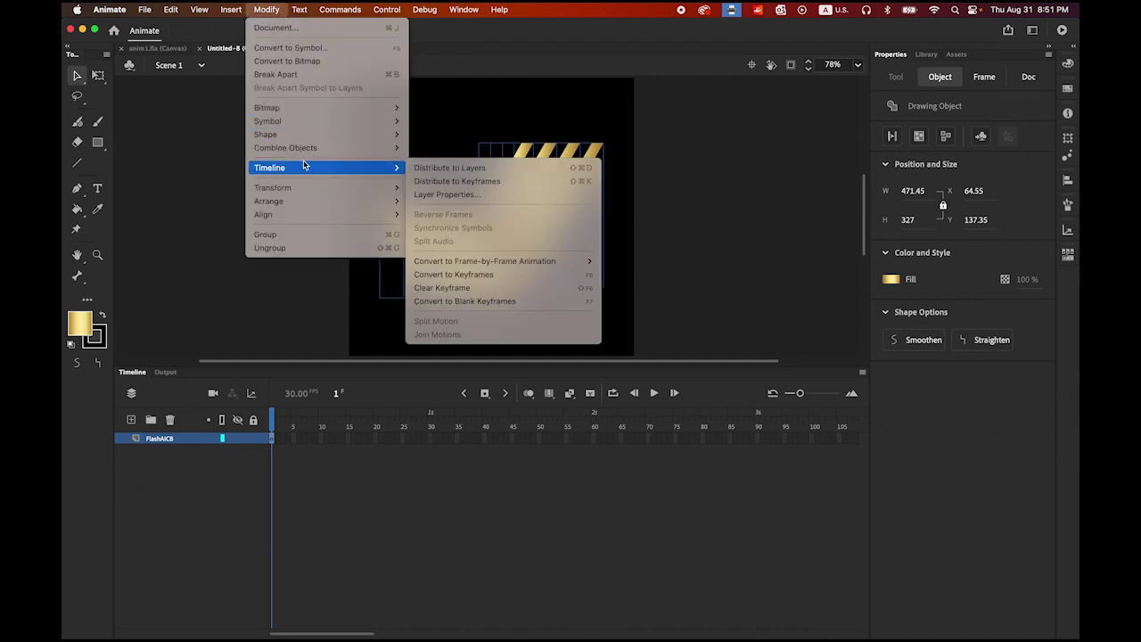
{"action": "left_click", "coordinate": [454, 170]}
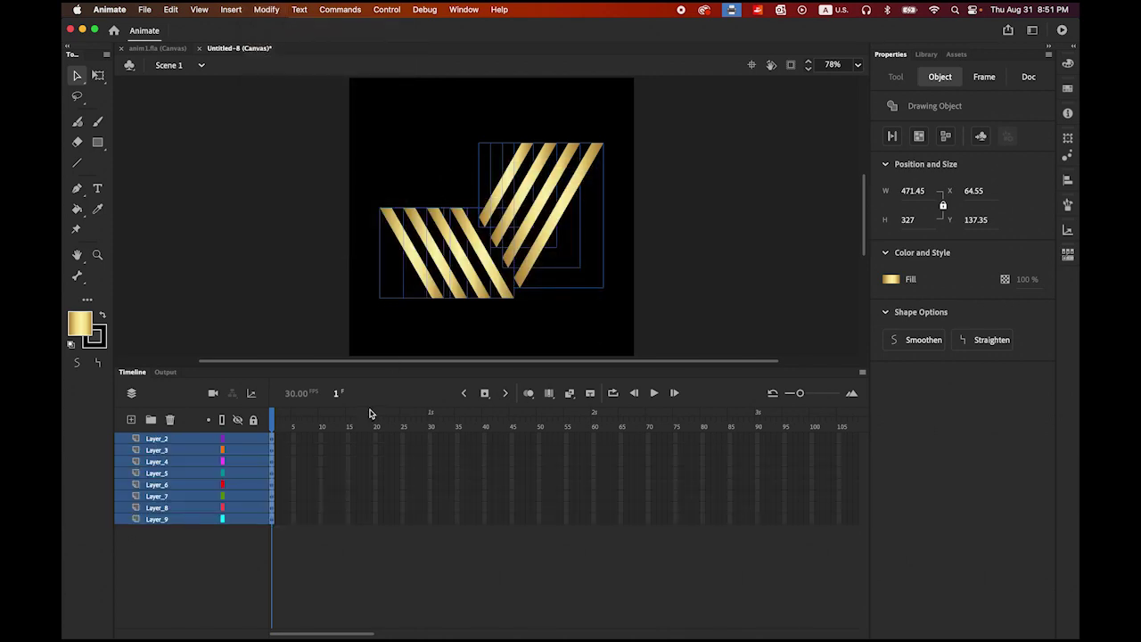
{"action": "left_click", "coordinate": [257, 277]}
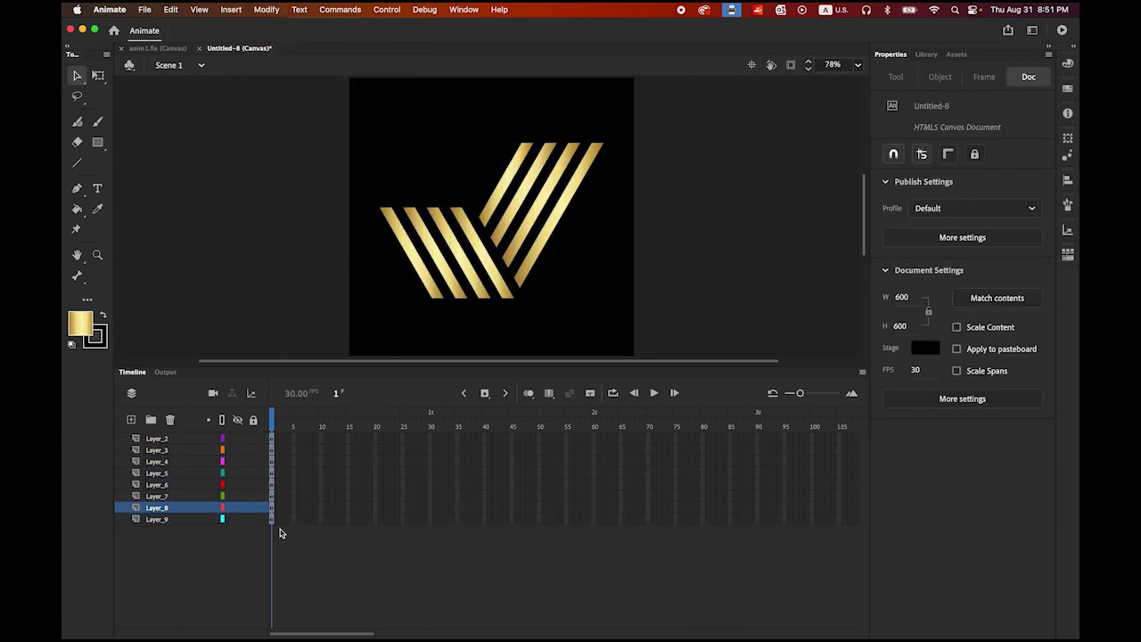
- Select Layer_6 through Layer_9 to check which logo stripes they contain, and clear the selection
{"action": "left_click", "coordinate": [150, 521]}
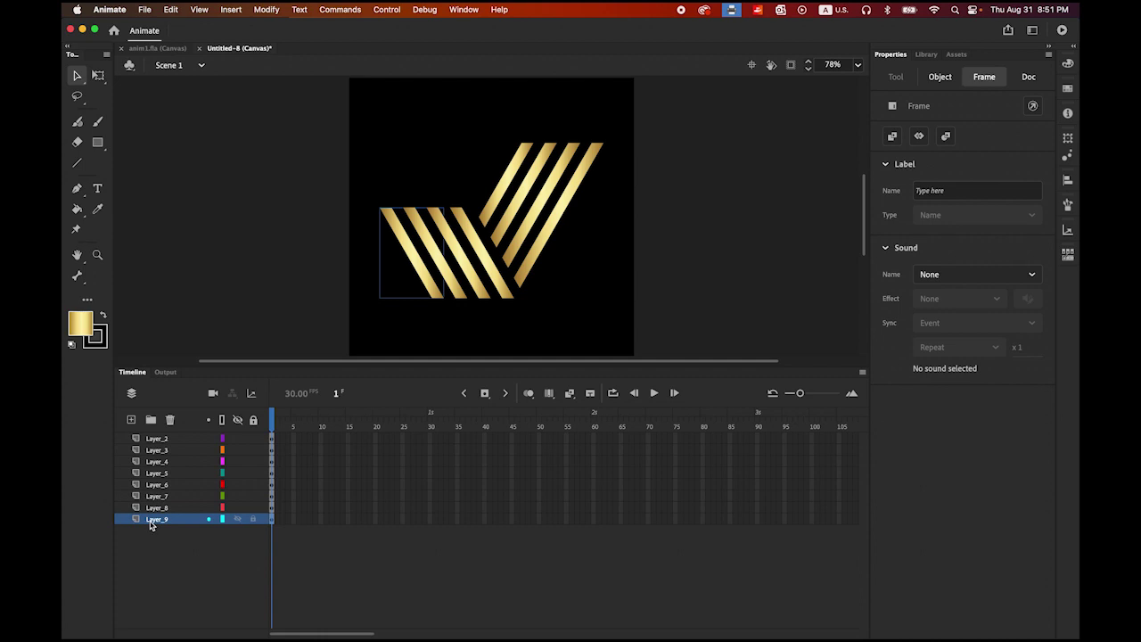
{"action": "left_click", "coordinate": [171, 487], "text": "shift"}
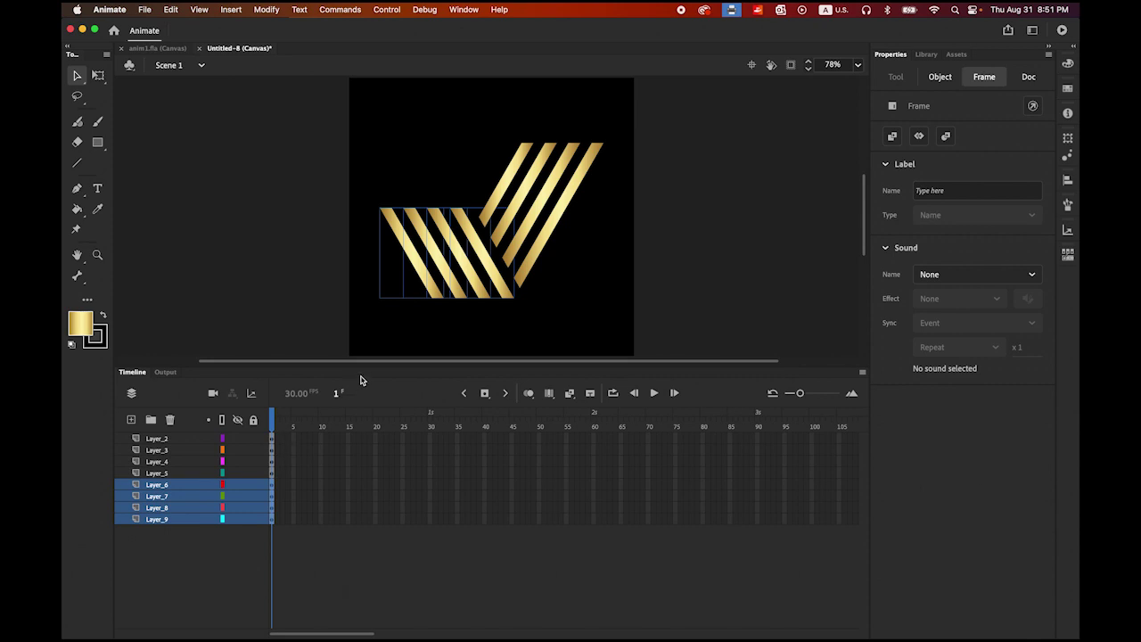
{"action": "left_click", "coordinate": [229, 223]}
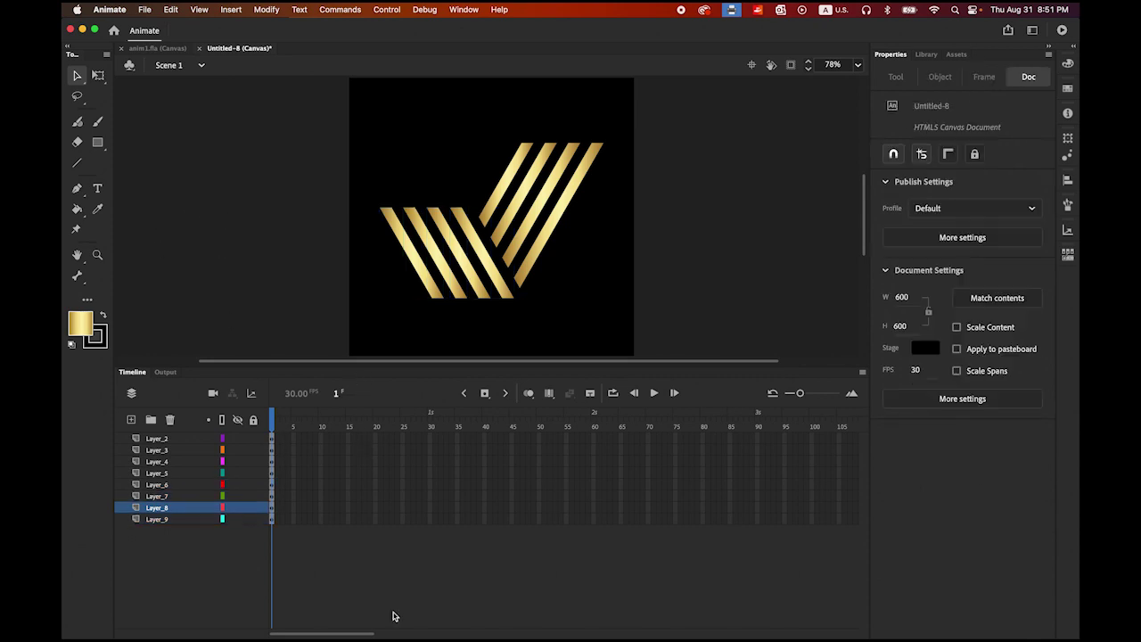
- Insert keyframes at frame 10 on Layer_2 through Layer_9 and create classic tweens on all of these layers
{"action": "left_click", "coordinate": [321, 519]}
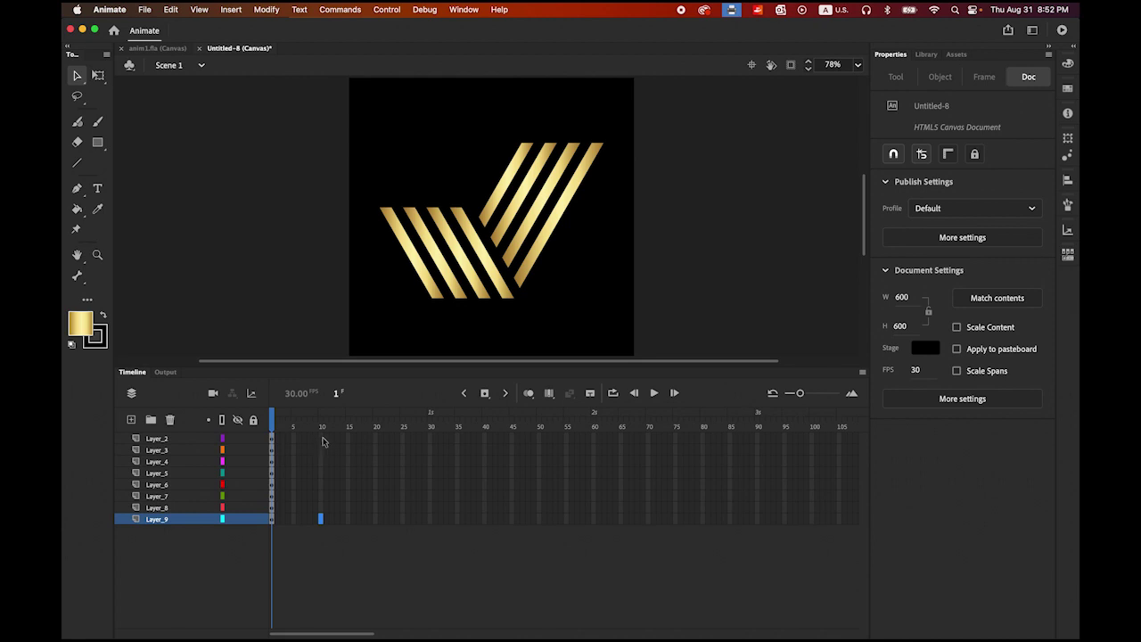
{"action": "left_click", "coordinate": [320, 440], "text": "shift"}
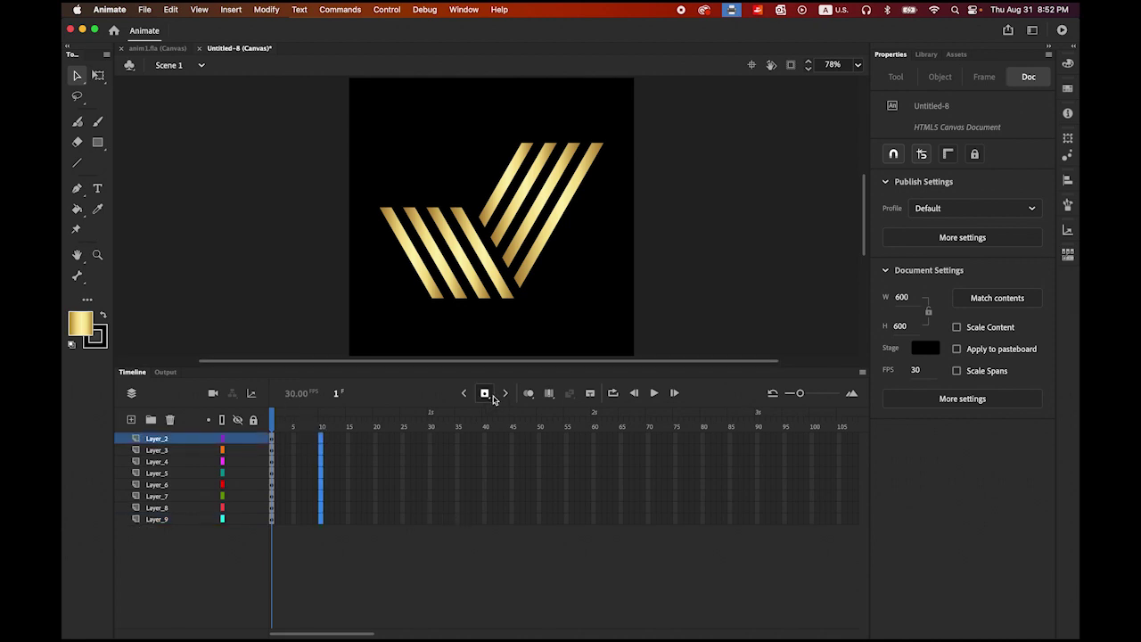
{"action": "left_click", "coordinate": [485, 393]}
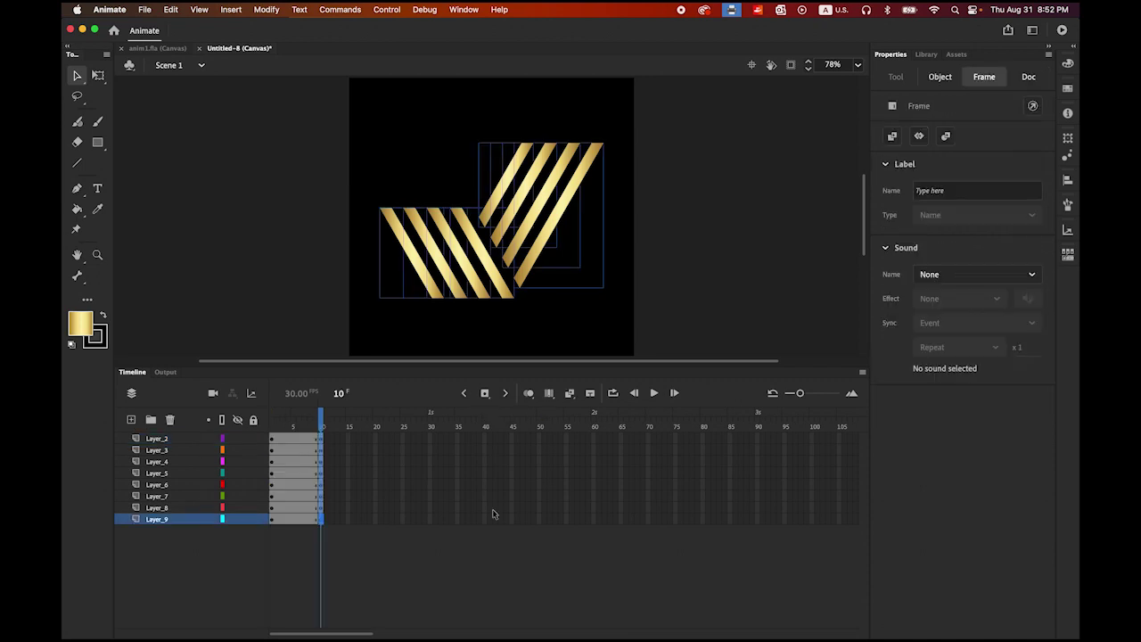
{"action": "left_click", "coordinate": [157, 520]}
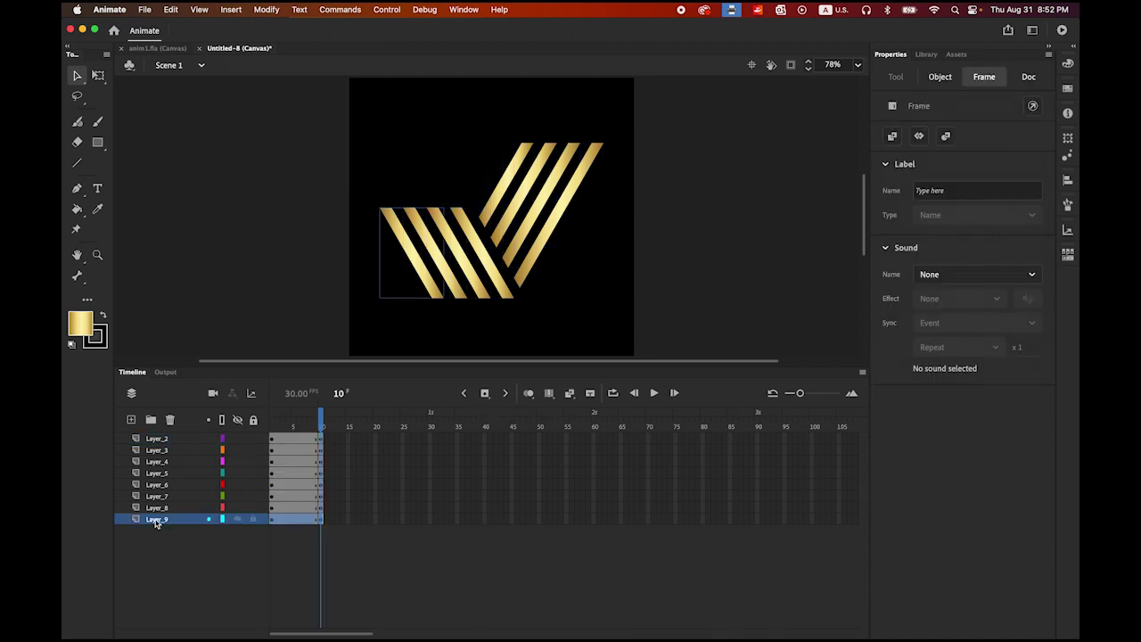
{"action": "left_click", "coordinate": [159, 441], "text": "shift"}
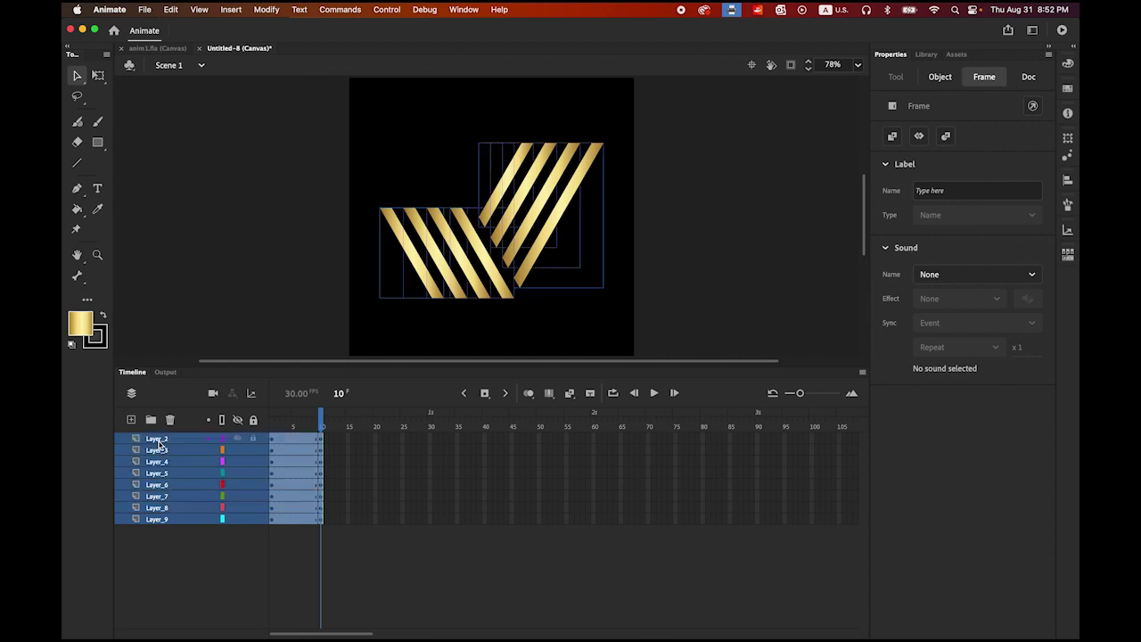
{"action": "right_click", "coordinate": [294, 471]}
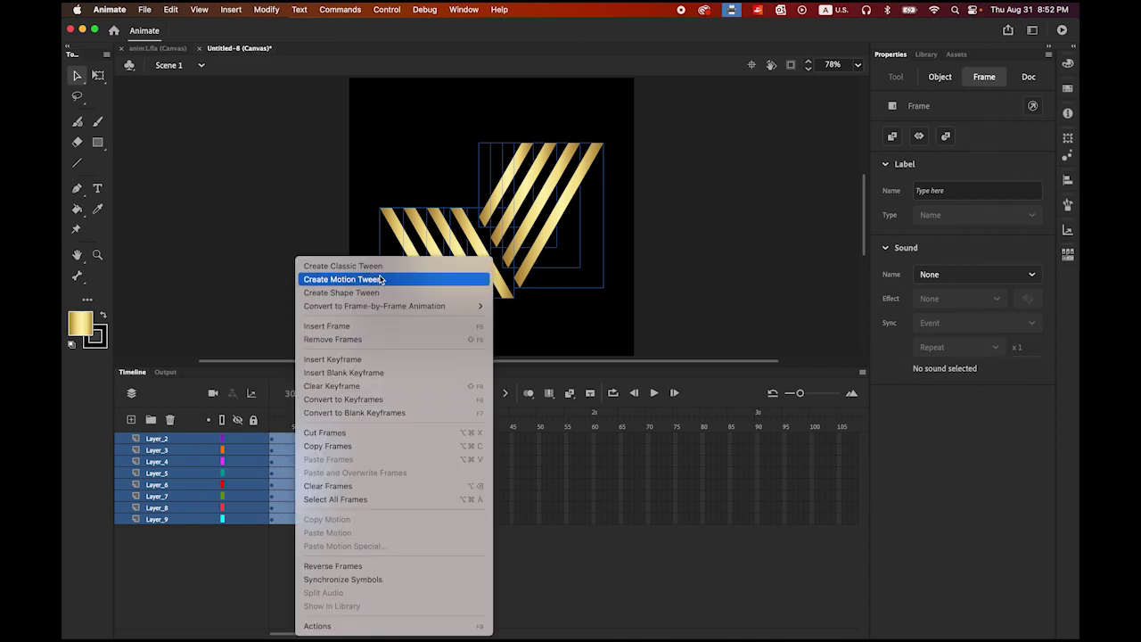
{"action": "left_click", "coordinate": [352, 266]}
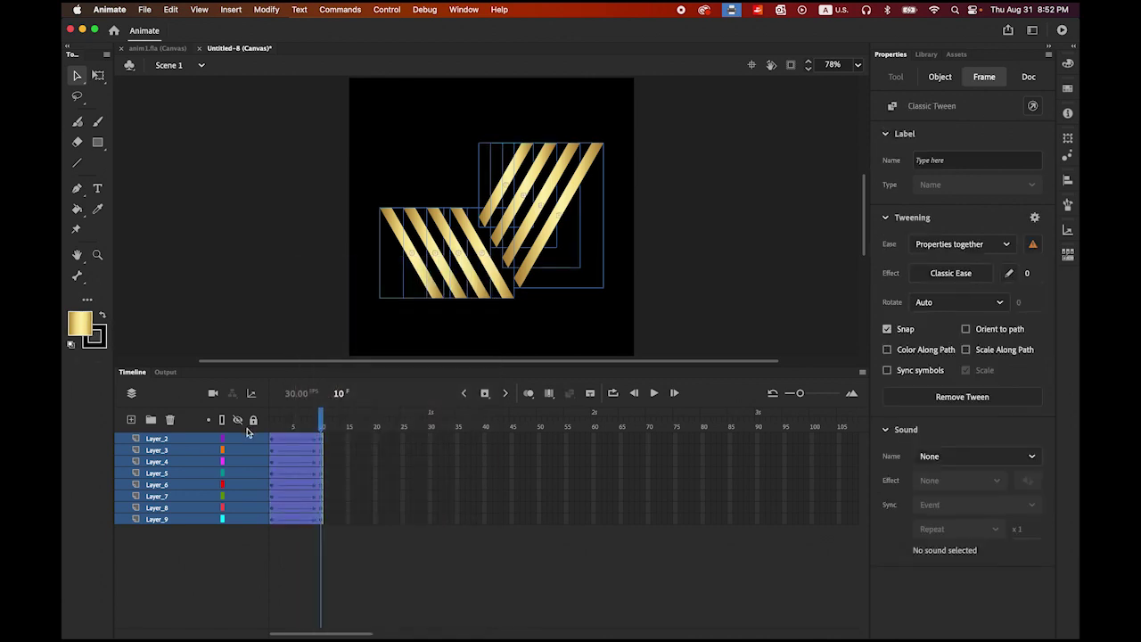
- At frame 1, move the four left stripes off the stage's left side to about X -297 and the four right stripes down-right to about X 377, Y 310
{"action": "left_click", "coordinate": [322, 426]}
{"action": "left_click", "coordinate": [272, 426]}
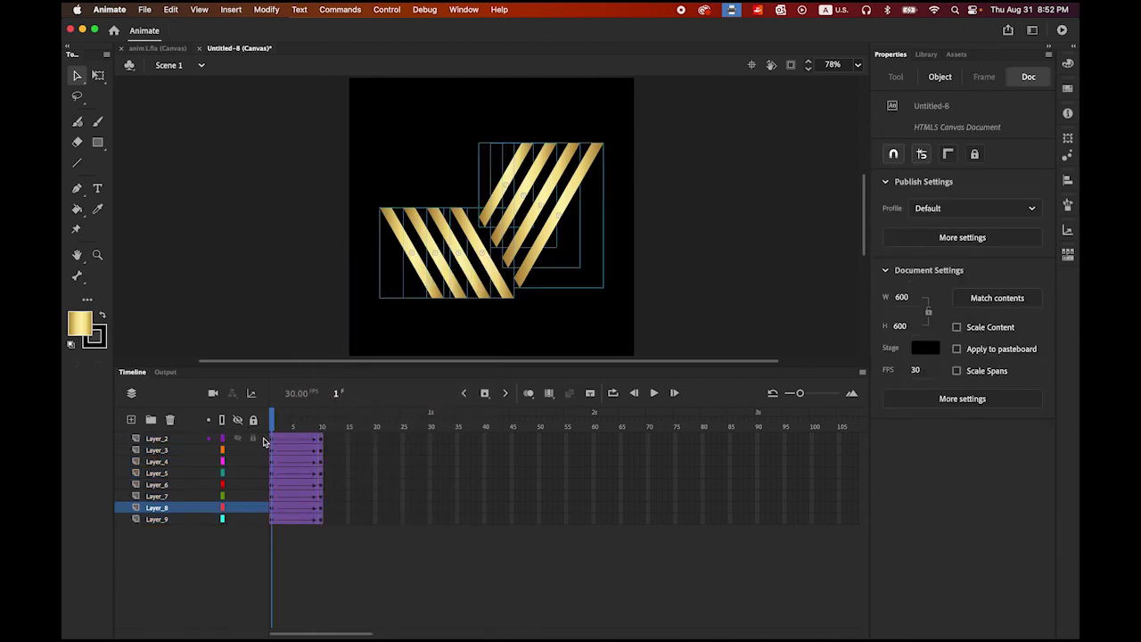
{"action": "left_click", "coordinate": [273, 520]}
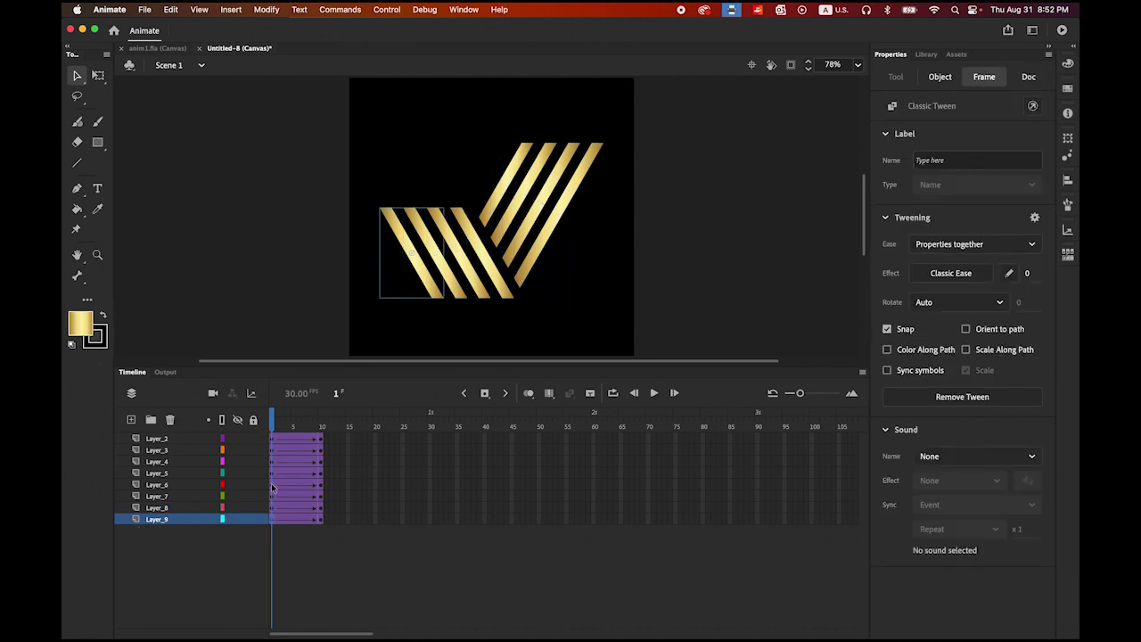
{"action": "left_click", "coordinate": [272, 487], "text": "shift"}
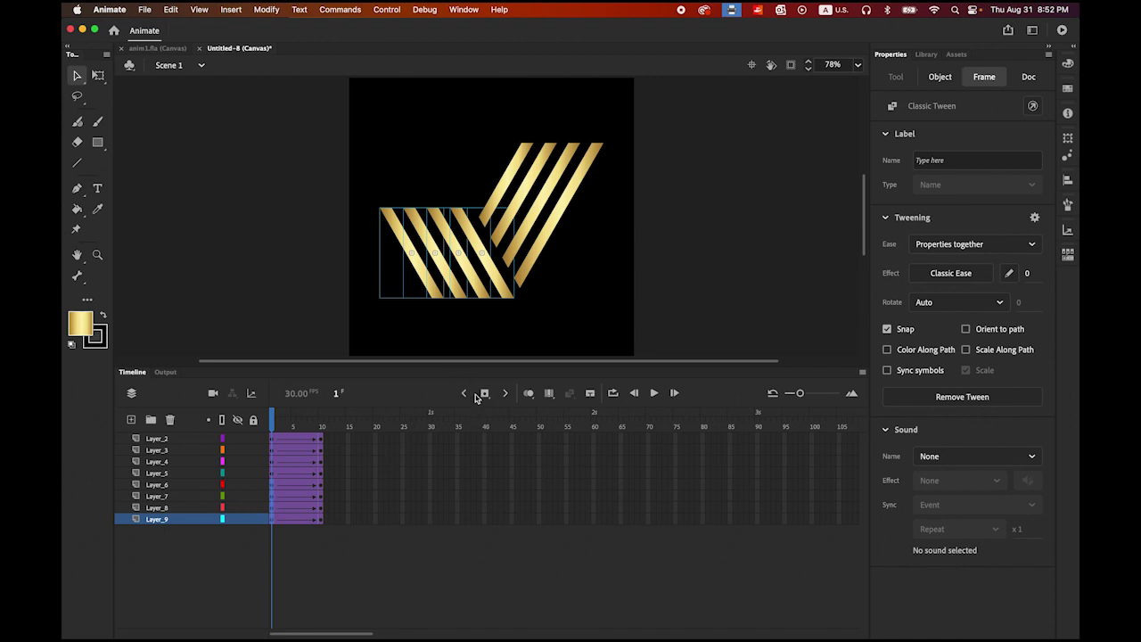
{"action": "left_click_drag", "start_coordinate": [505, 295], "coordinate": [331, 293]}
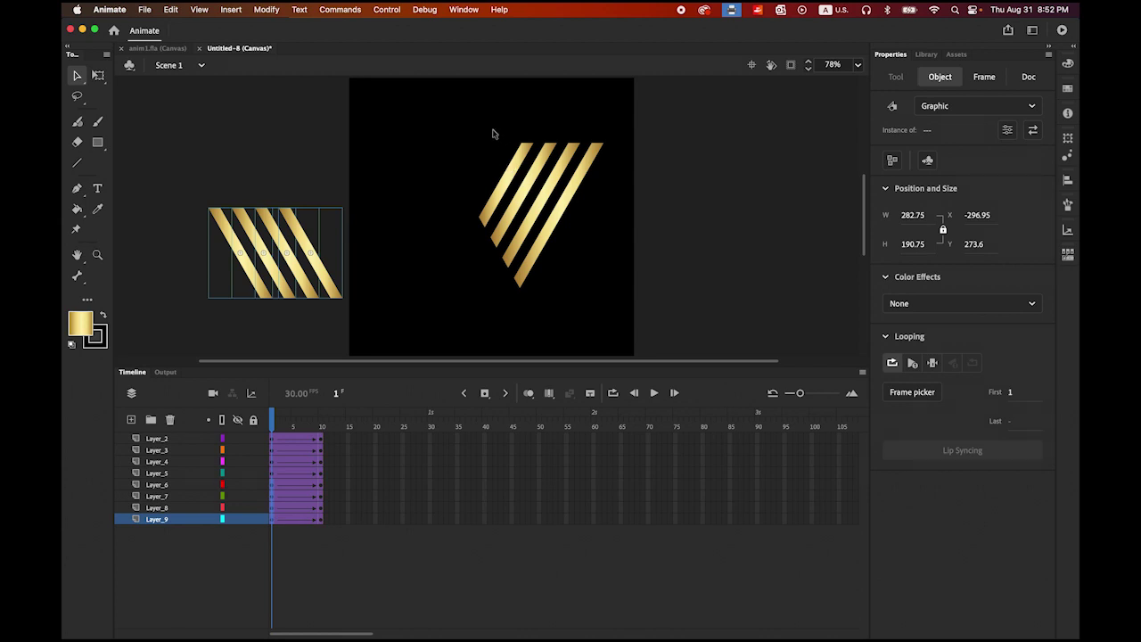
{"action": "left_click_drag", "start_coordinate": [492, 129], "coordinate": [620, 296]}
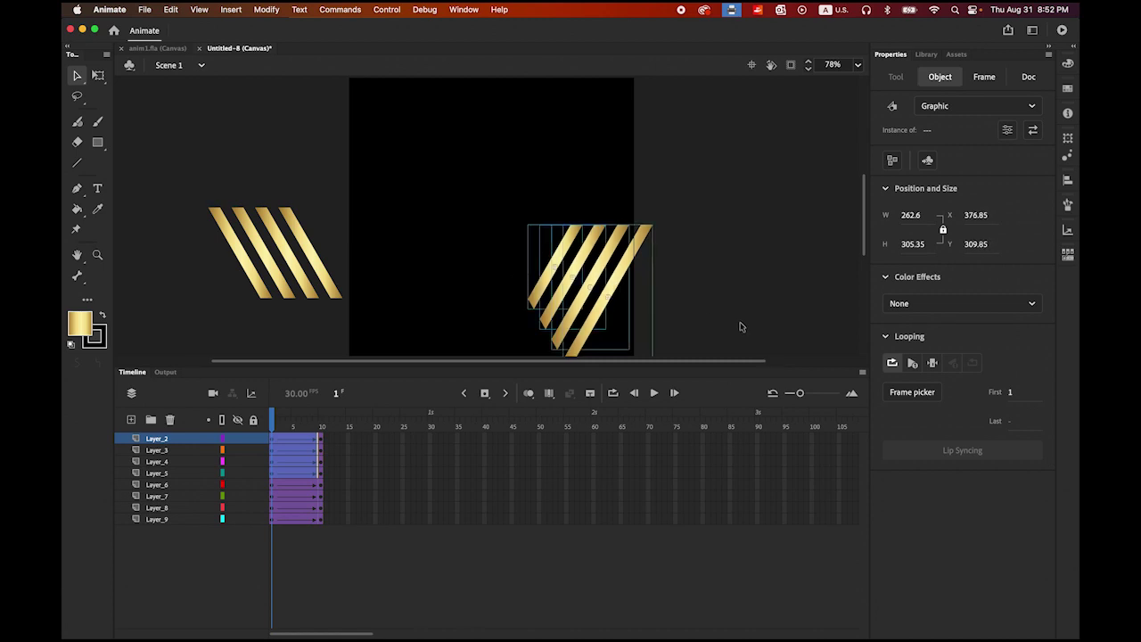
- Play the timeline to preview the two stripe groups sliding into place
{"action": "left_click", "coordinate": [654, 393]}
{"action": "left_click", "coordinate": [655, 393]}
{"action": "left_click", "coordinate": [654, 393]}
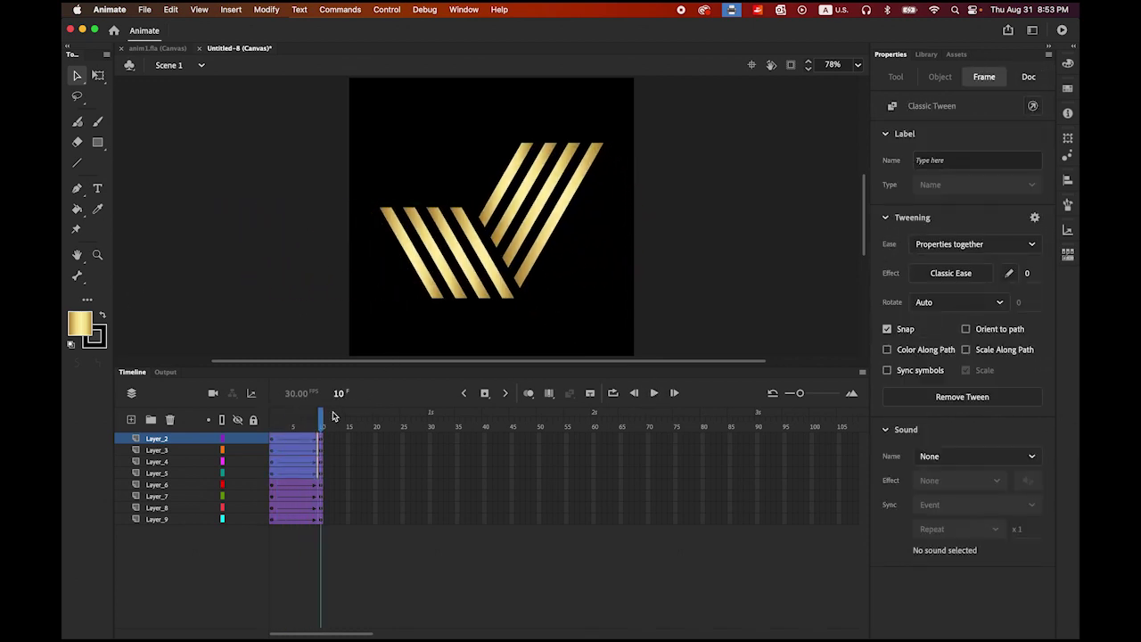
- Apply an Alpha color effect to all stripes at frame 1 to make them fully transparent, and preview the fade-in
{"action": "left_click_drag", "start_coordinate": [321, 422], "coordinate": [198, 423]}
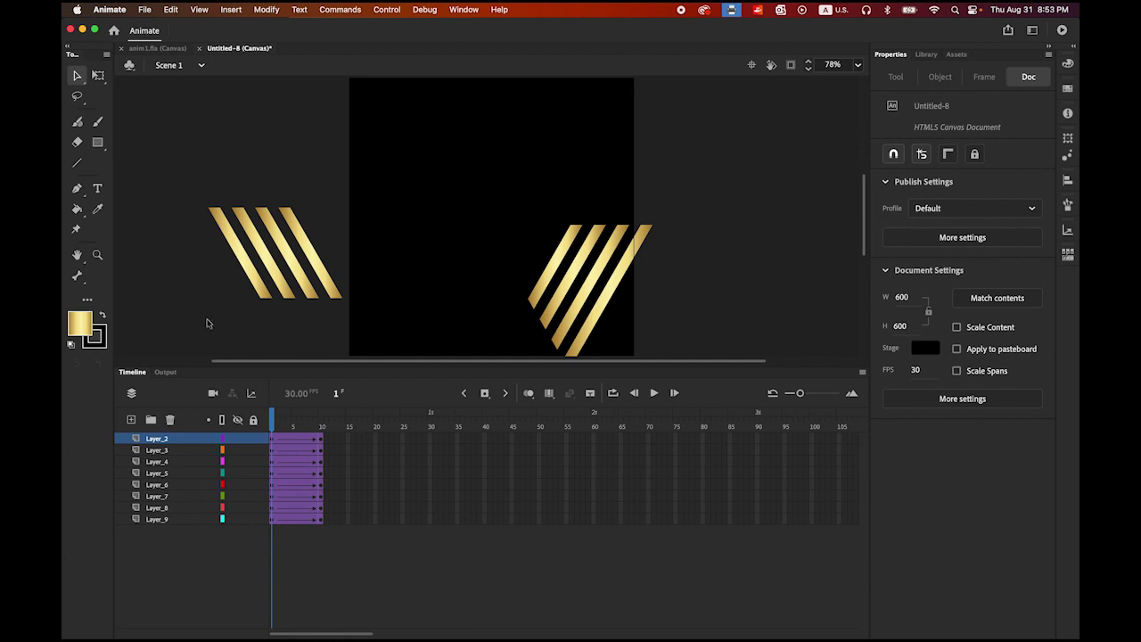
{"action": "left_click_drag", "start_coordinate": [155, 121], "coordinate": [683, 392]}
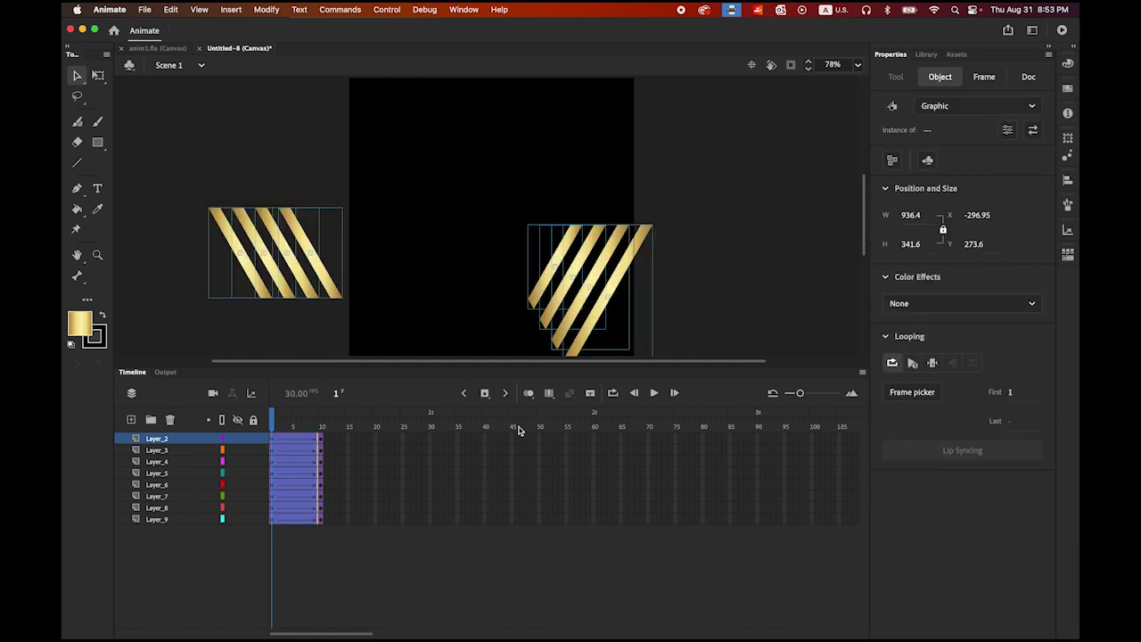
{"action": "left_click", "coordinate": [1033, 305]}
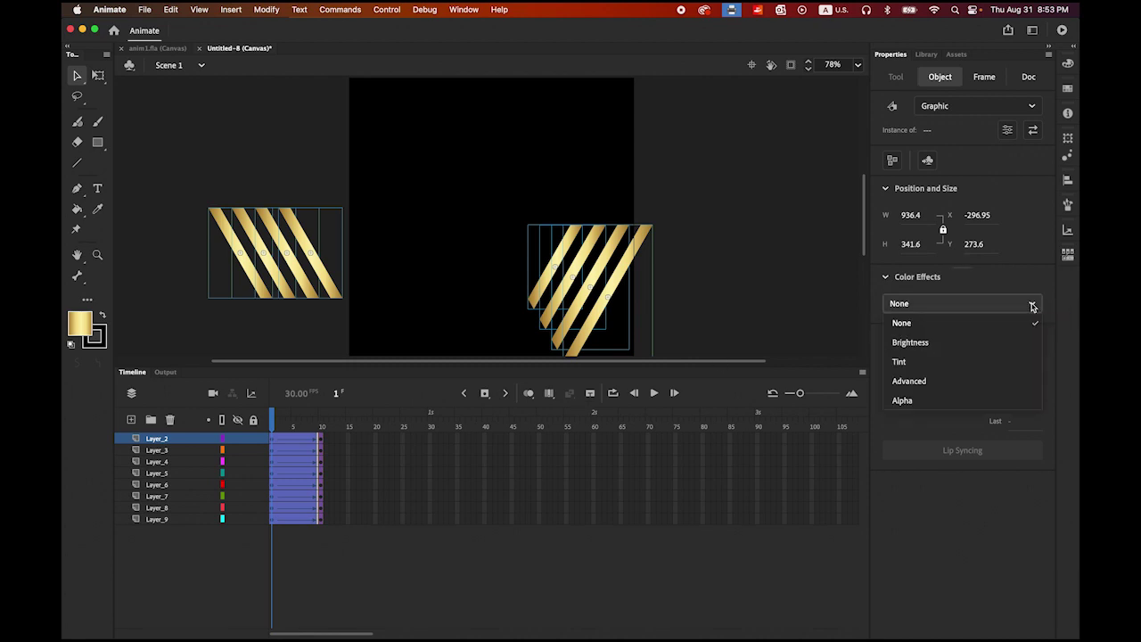
{"action": "left_click", "coordinate": [961, 398]}
{"action": "left_click", "coordinate": [655, 393]}
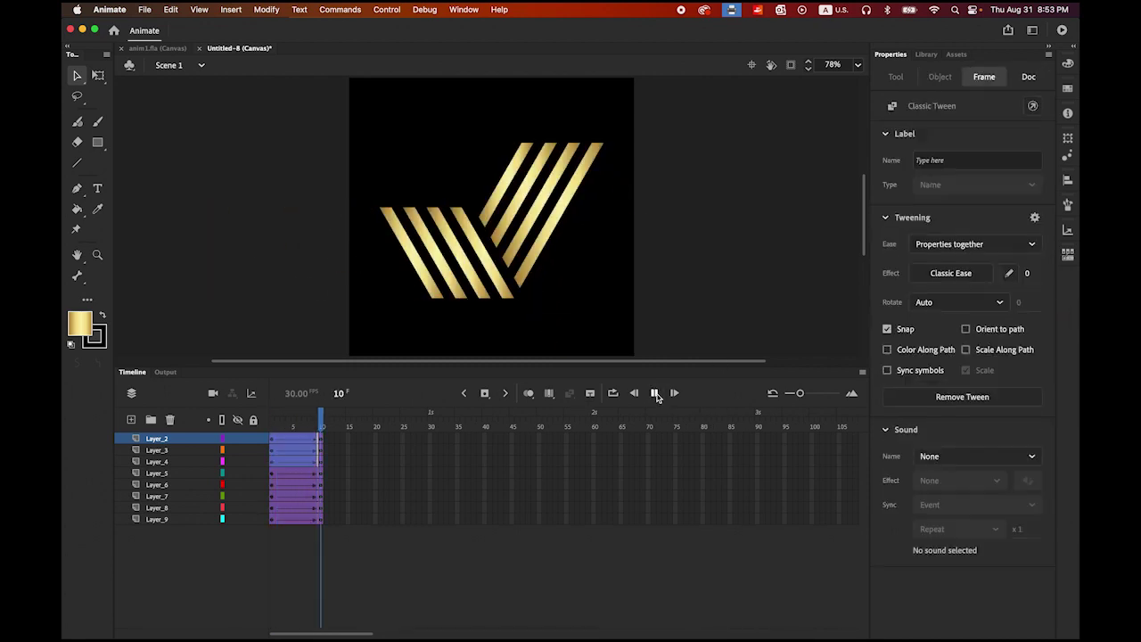
{"action": "left_click", "coordinate": [655, 393]}
- Set the classic ease strength to 100 (Classic Ease-Out) for the tweens on Layer_2 through Layer_9 and preview the motion
{"action": "left_click_drag", "start_coordinate": [315, 419], "coordinate": [272, 419]}
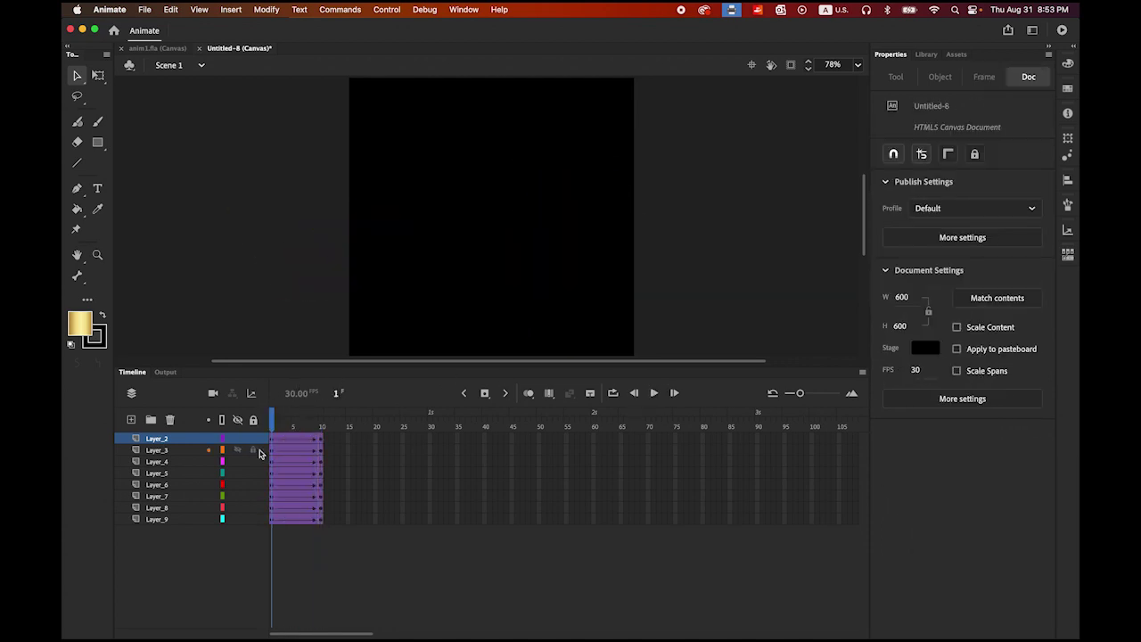
{"action": "left_click", "coordinate": [273, 442]}
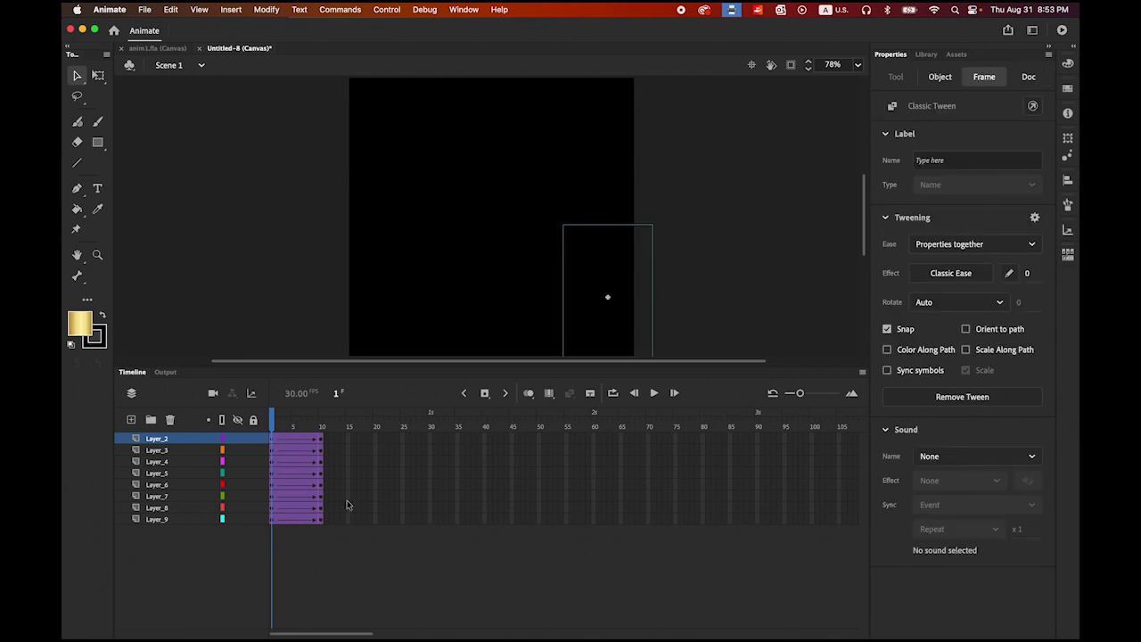
{"action": "left_click", "coordinate": [273, 521], "text": "shift"}
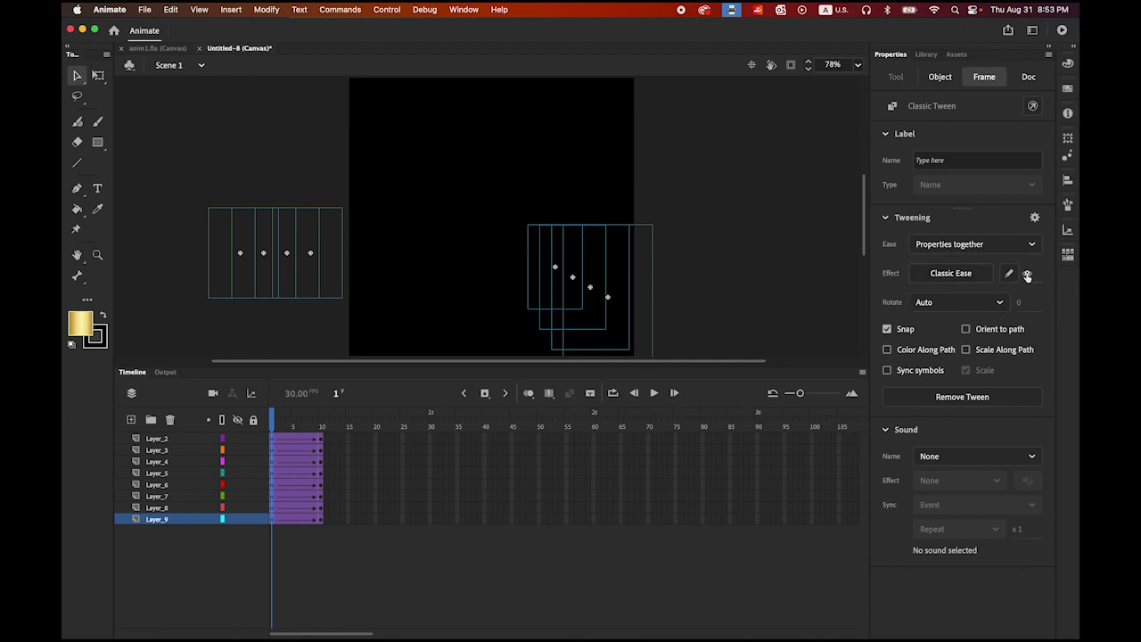
{"action": "key", "text": "Return"}
{"action": "left_click", "coordinate": [653, 393]}
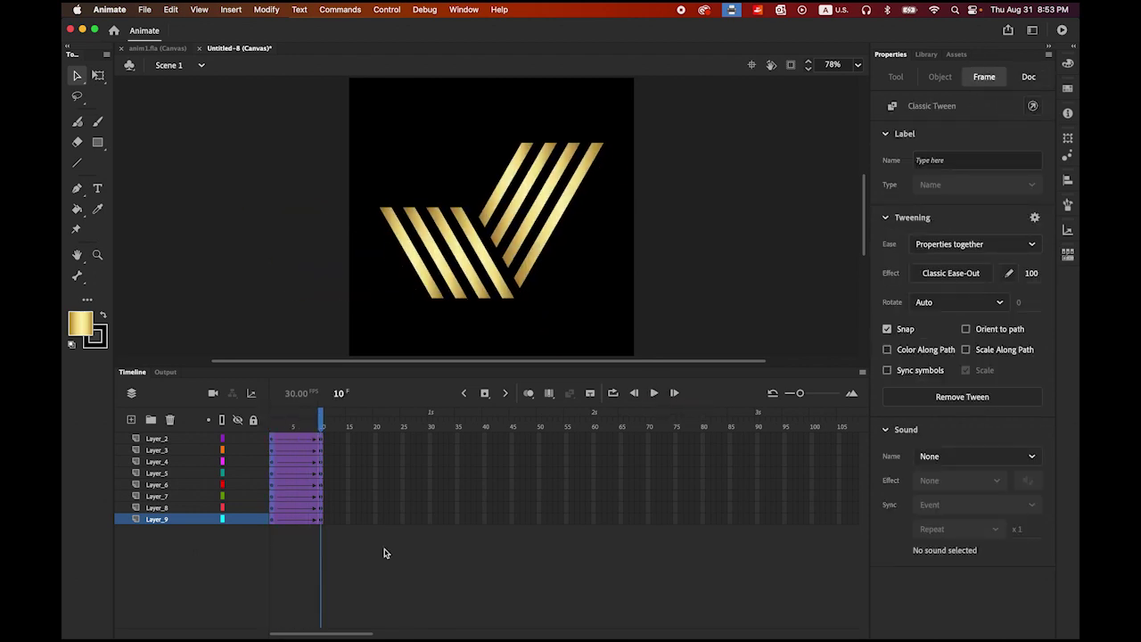
{"action": "left_click", "coordinate": [185, 569]}
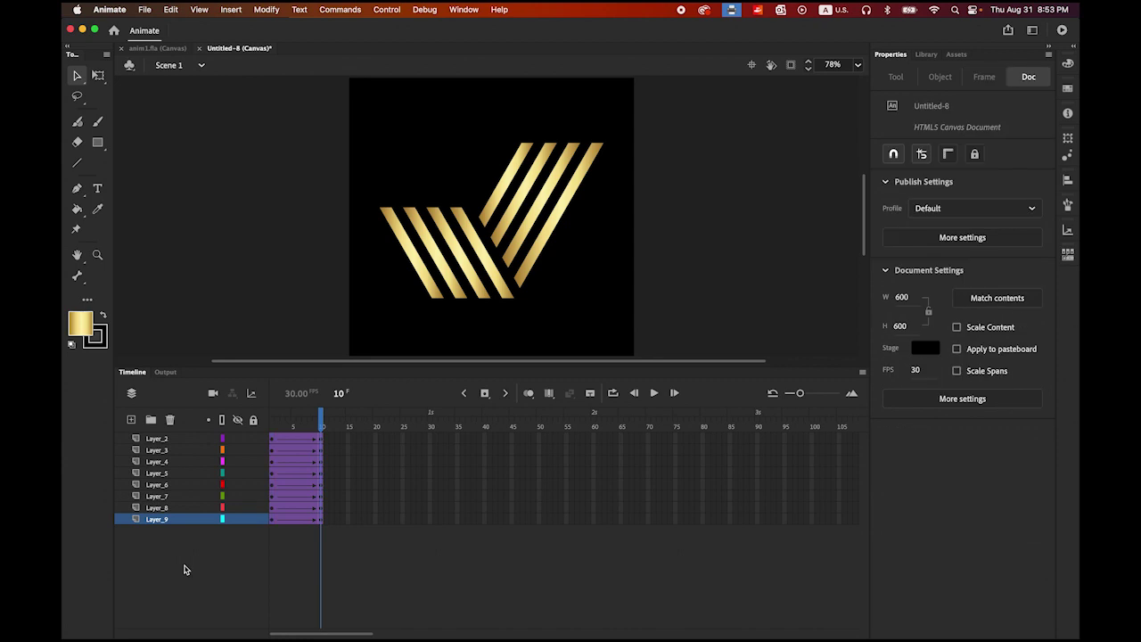
- Offset the tween spans of Layer_8, Layer_7 and Layer_6 to start at frames 4, 7 and 10
{"action": "left_click", "coordinate": [163, 520]}
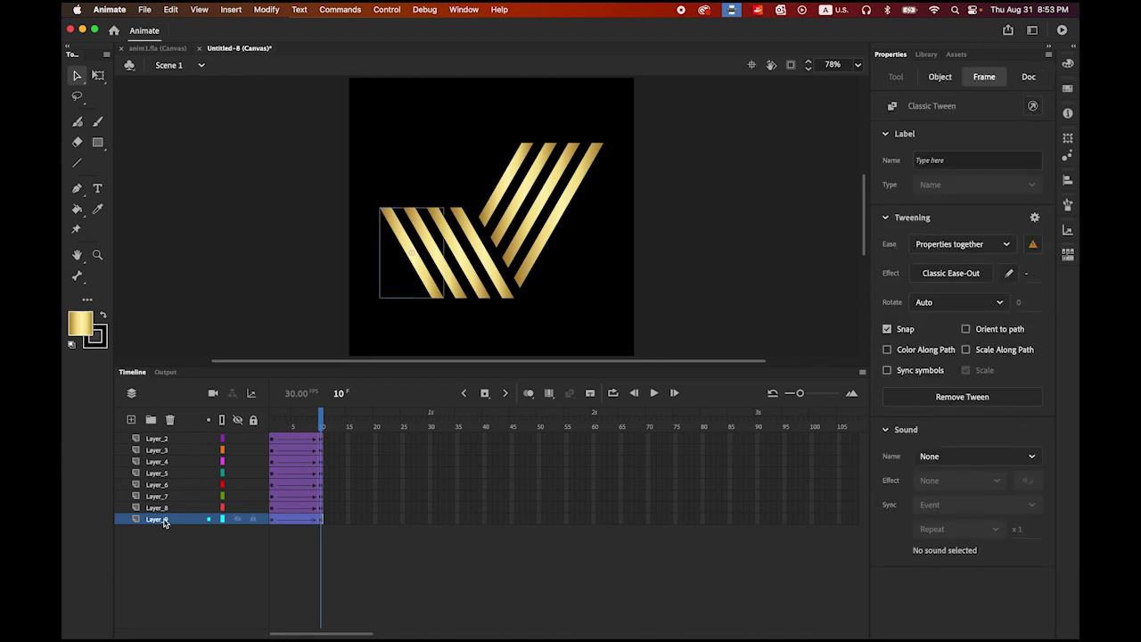
{"action": "left_click", "coordinate": [154, 509]}
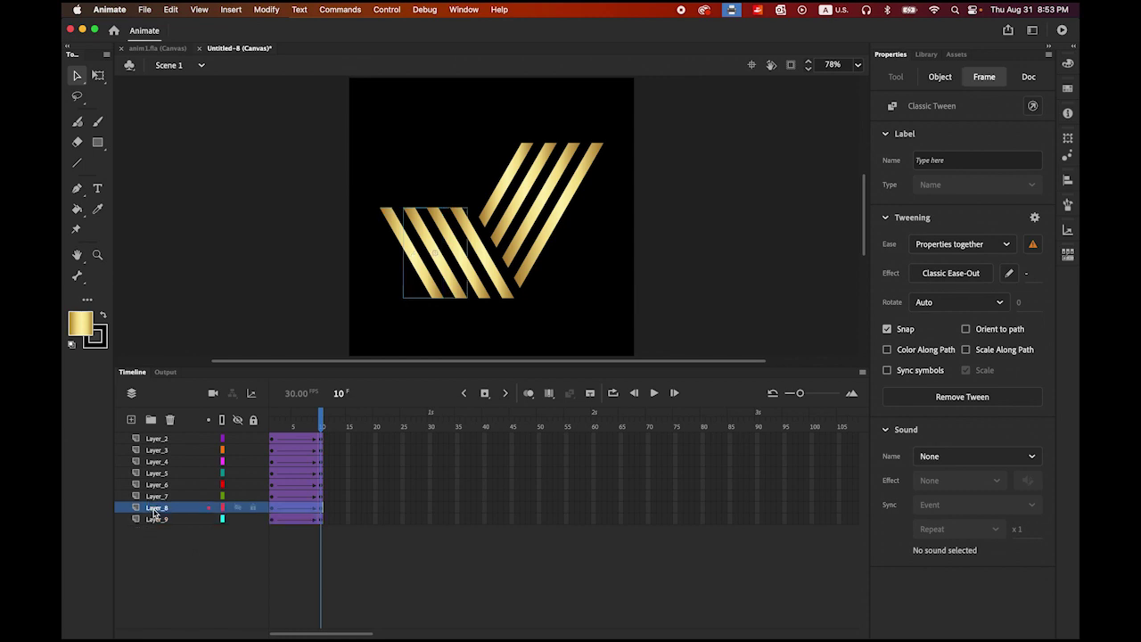
{"action": "left_click_drag", "start_coordinate": [800, 392], "coordinate": [811, 392]}
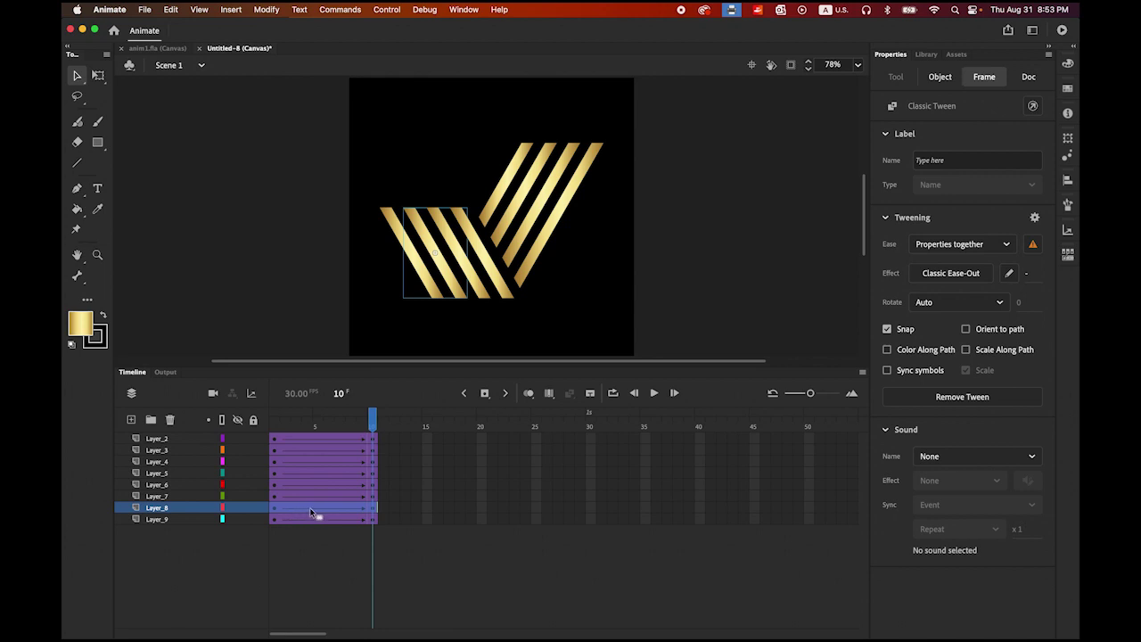
{"action": "left_click_drag", "start_coordinate": [310, 507], "coordinate": [340, 505]}
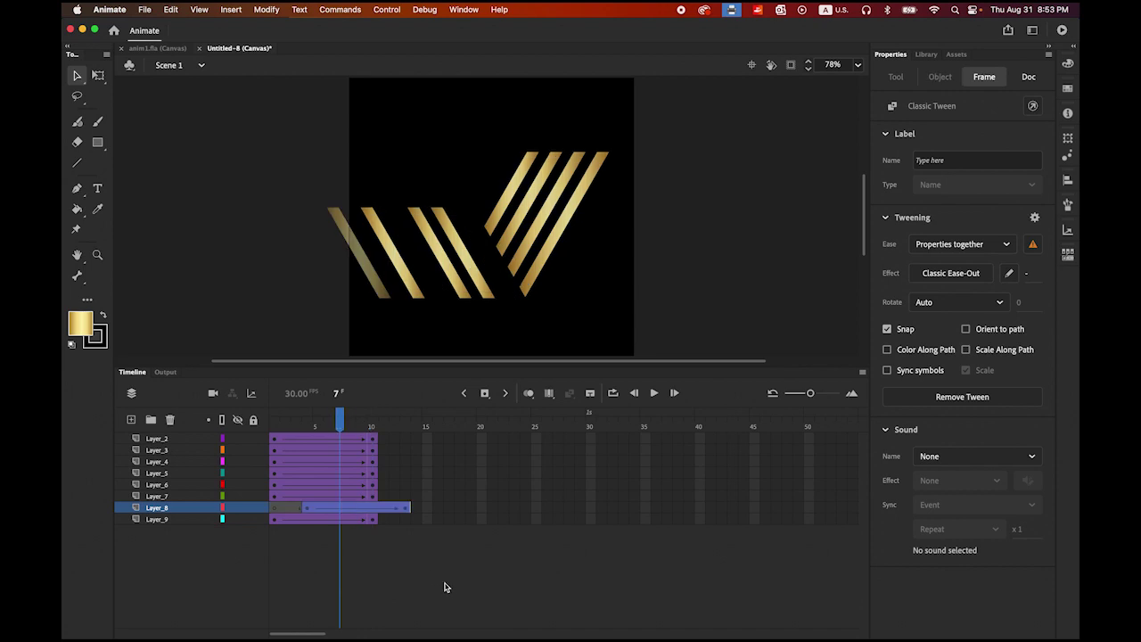
{"action": "left_click", "coordinate": [165, 496]}
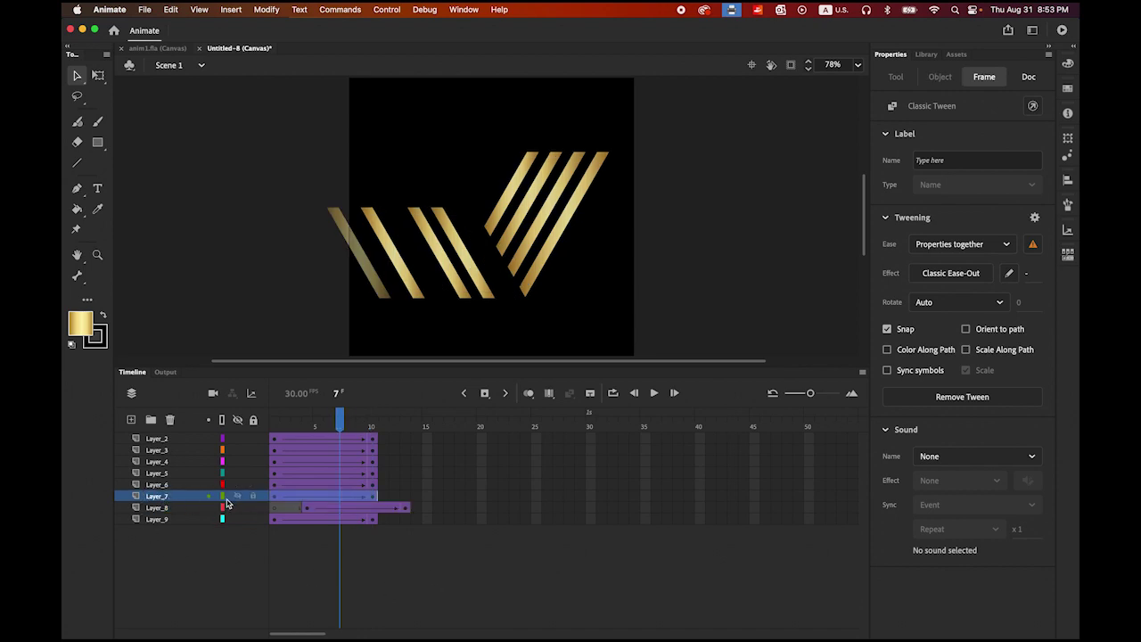
{"action": "left_click_drag", "start_coordinate": [321, 497], "coordinate": [384, 489]}
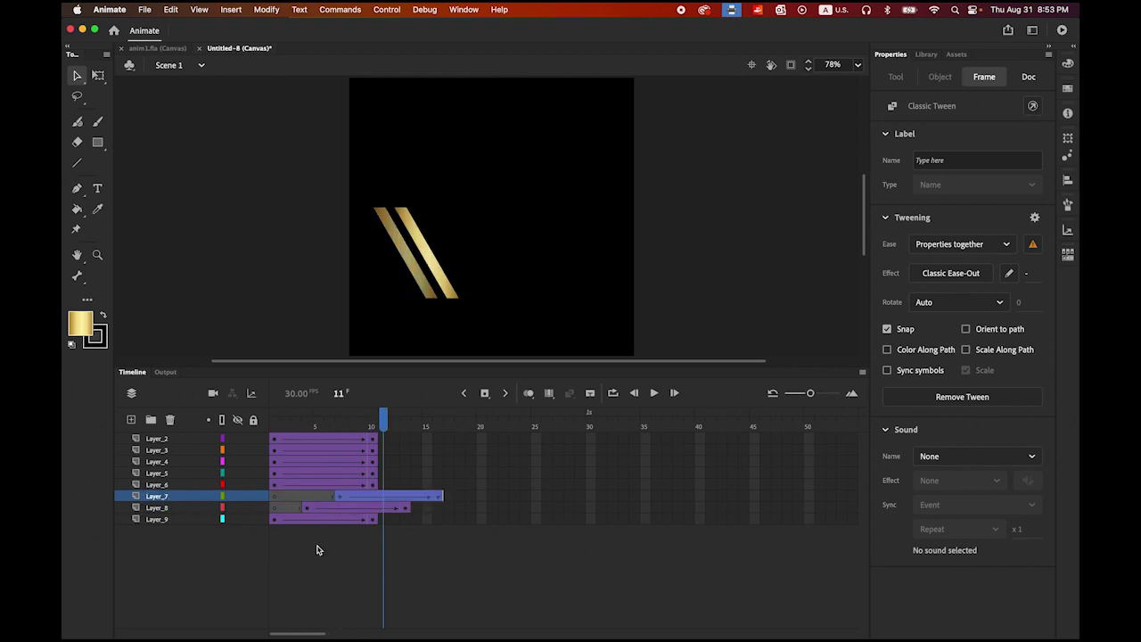
{"action": "left_click", "coordinate": [177, 495]}
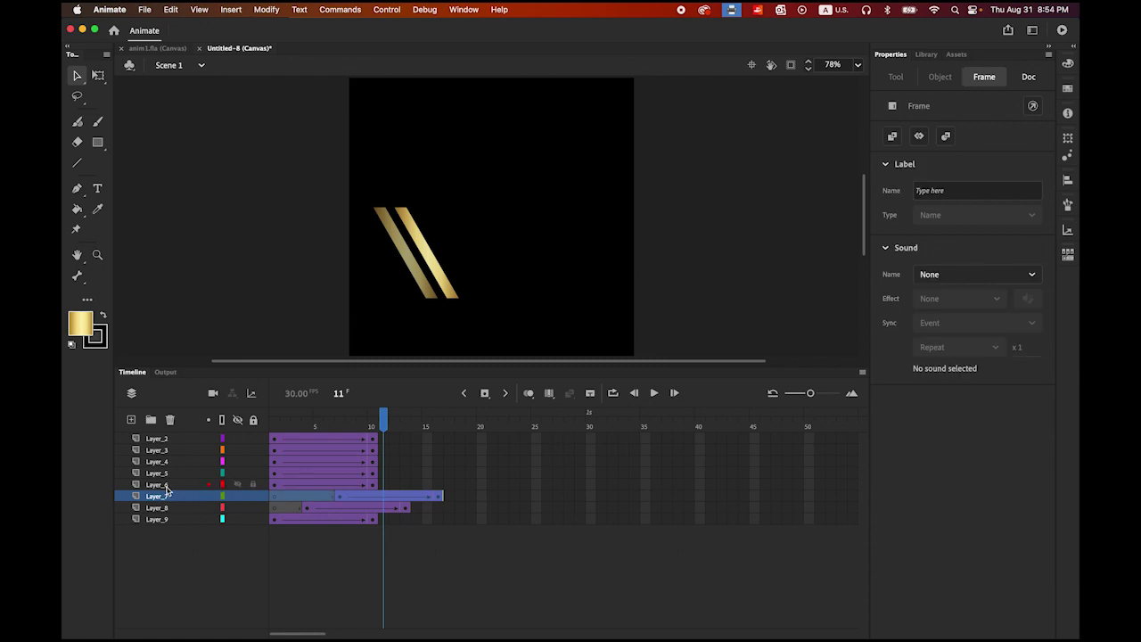
{"action": "left_click_drag", "start_coordinate": [312, 485], "coordinate": [416, 484]}
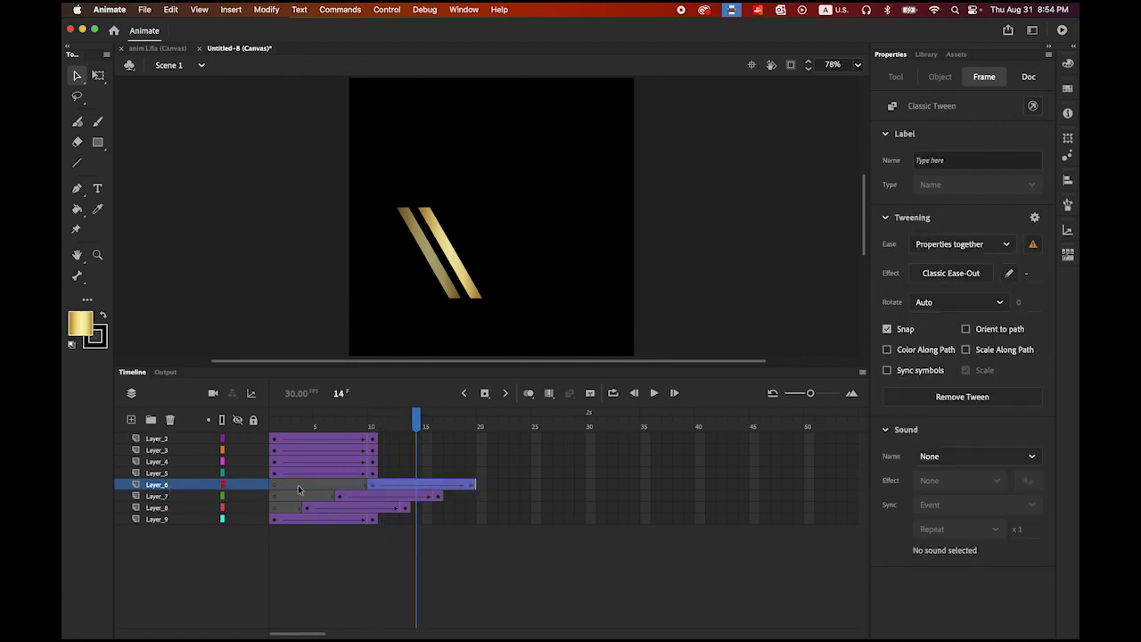
- Offset the tween spans of Layer_5, Layer_4, Layer_3 and Layer_2 to start at frames 13, 16, 19 and 22, and preview the staggered animation
{"action": "left_click", "coordinate": [155, 478]}
{"action": "left_click_drag", "start_coordinate": [312, 474], "coordinate": [437, 476]}
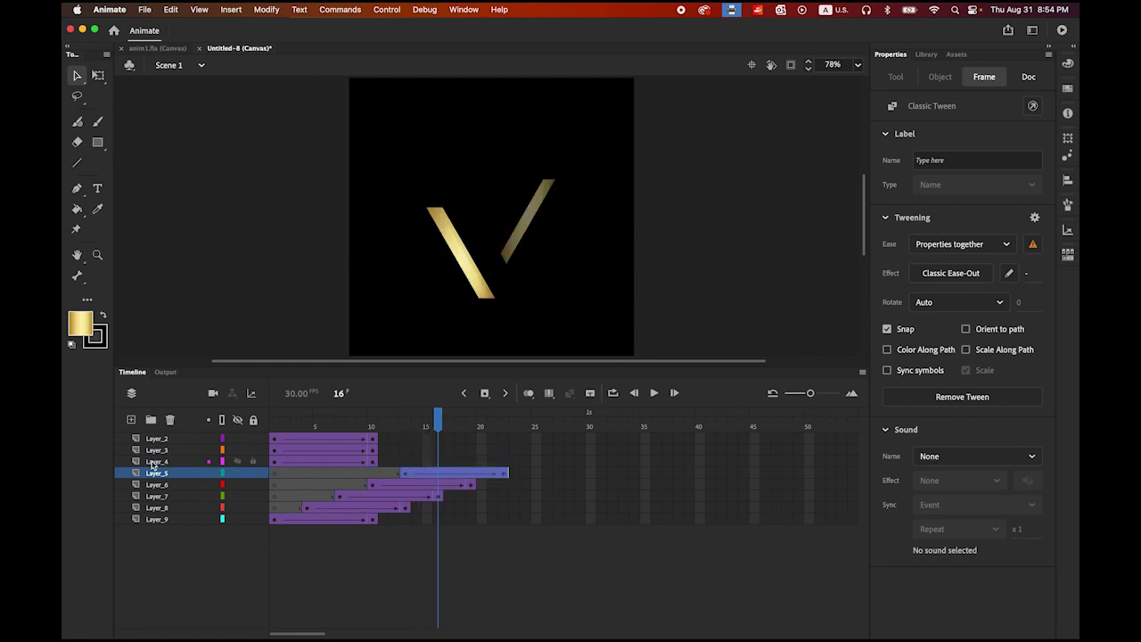
{"action": "left_click", "coordinate": [154, 462]}
{"action": "left_click_drag", "start_coordinate": [348, 462], "coordinate": [510, 466]}
{"action": "left_click", "coordinate": [158, 454]}
{"action": "left_click_drag", "start_coordinate": [303, 448], "coordinate": [516, 460]}
{"action": "left_click", "coordinate": [168, 438]}
{"action": "left_click_drag", "start_coordinate": [267, 437], "coordinate": [560, 438]}
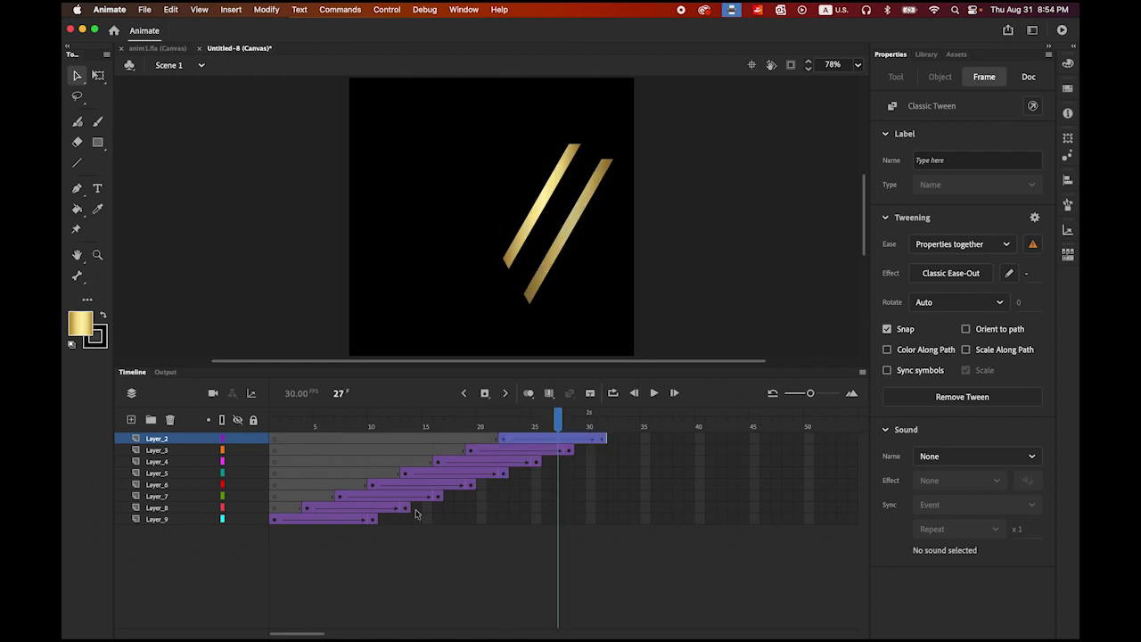
{"action": "left_click", "coordinate": [654, 394]}
{"action": "left_click", "coordinate": [655, 393]}
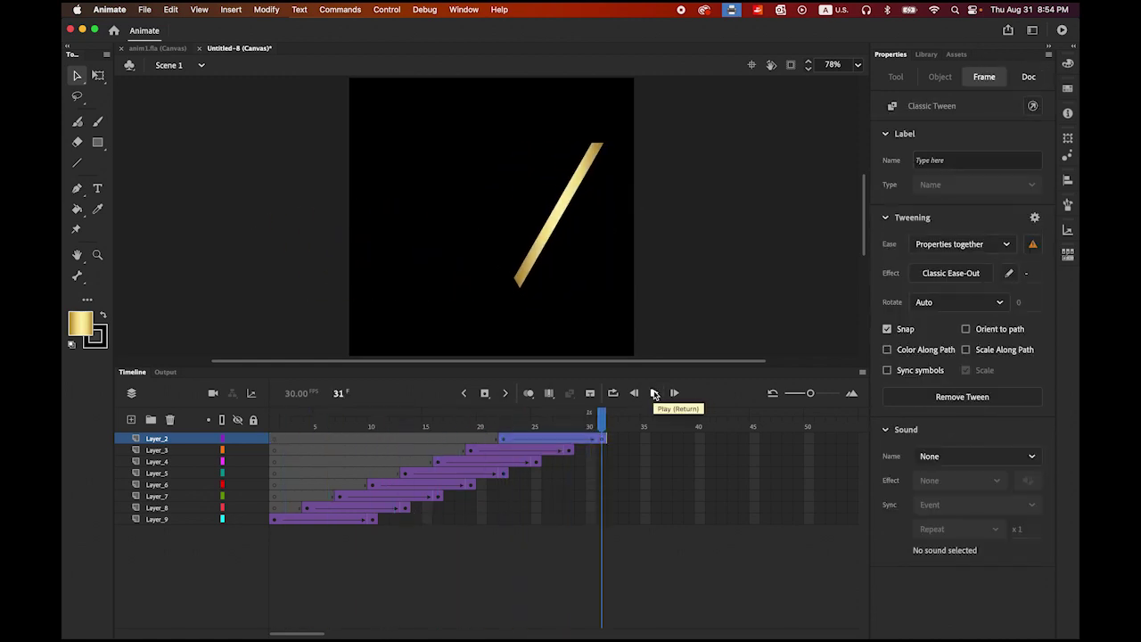
- Insert keyframes at frame 31 on Layer_3 through Layer_9 so all stripes hold to the end, and preview the animation
{"action": "mouse_move", "coordinate": [600, 424]}
{"action": "left_mouse_down"}
{"action": "mouse_move", "coordinate": [509, 424]}
{"action": "mouse_move", "coordinate": [601, 424]}
{"action": "mouse_move", "coordinate": [583, 434]}
{"action": "mouse_move", "coordinate": [605, 435]}
{"action": "left_mouse_up"}
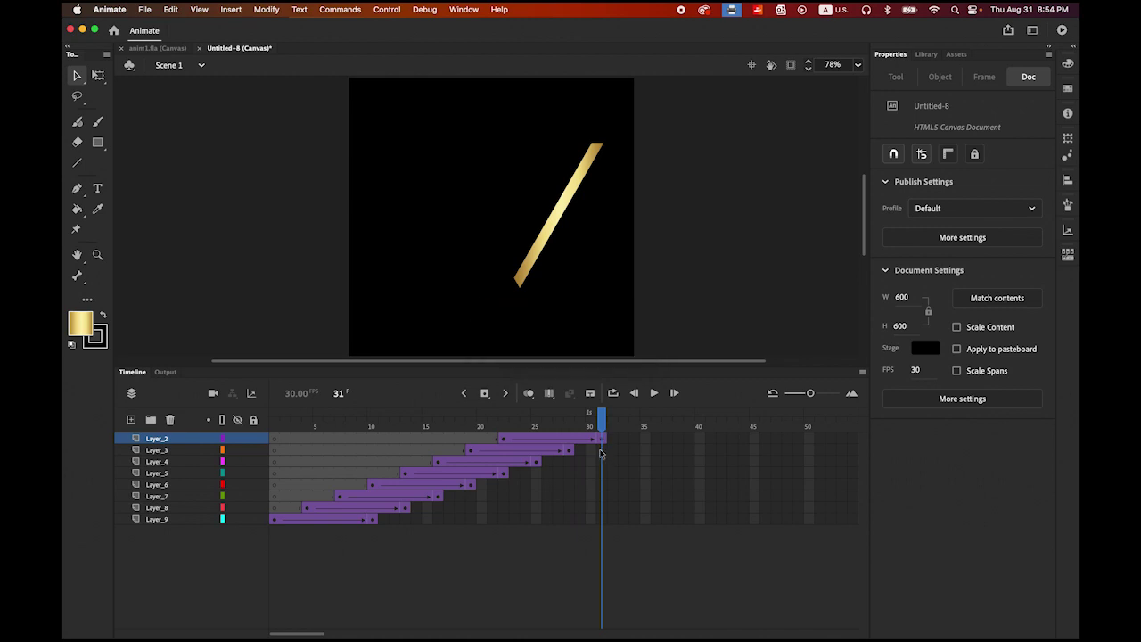
{"action": "left_click", "coordinate": [602, 453]}
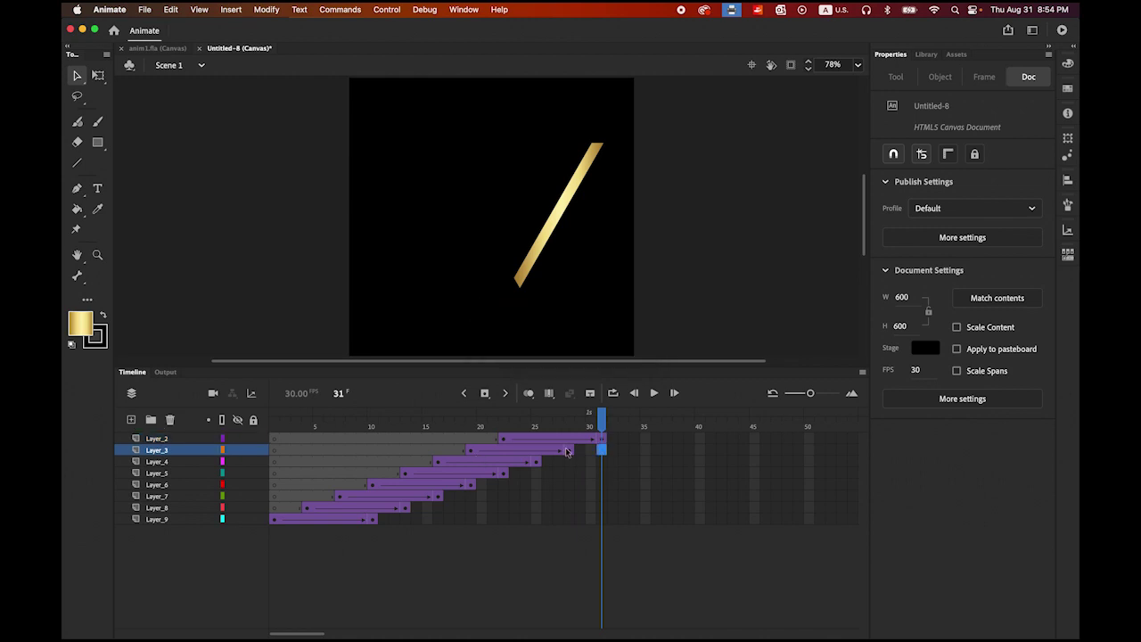
{"action": "left_click", "coordinate": [602, 526], "text": "shift"}
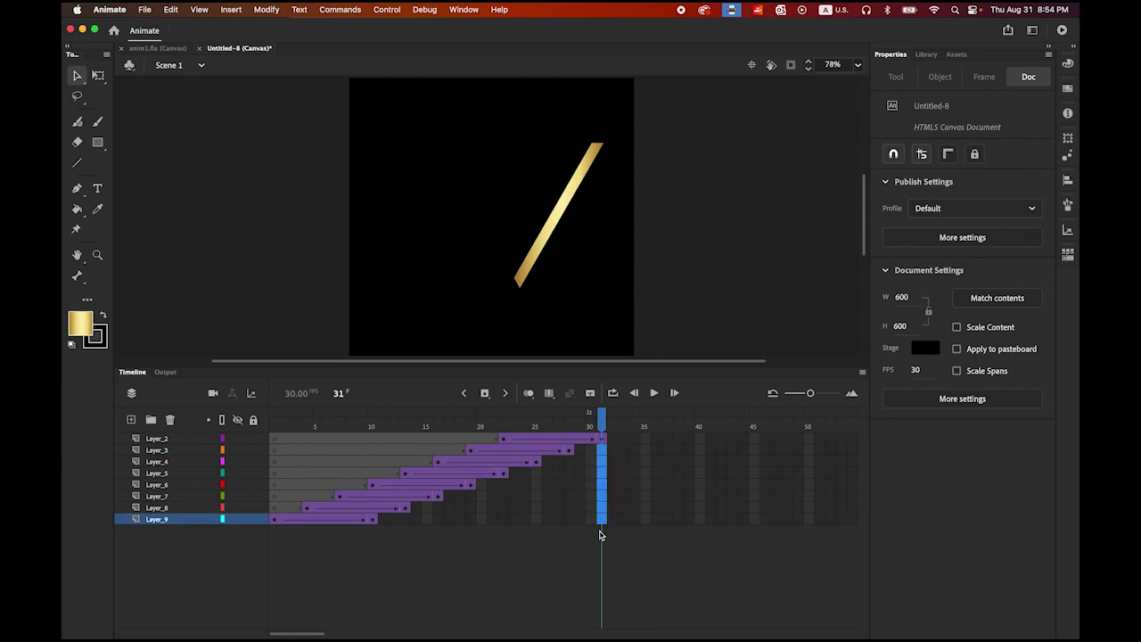
{"action": "left_click", "coordinate": [484, 393]}
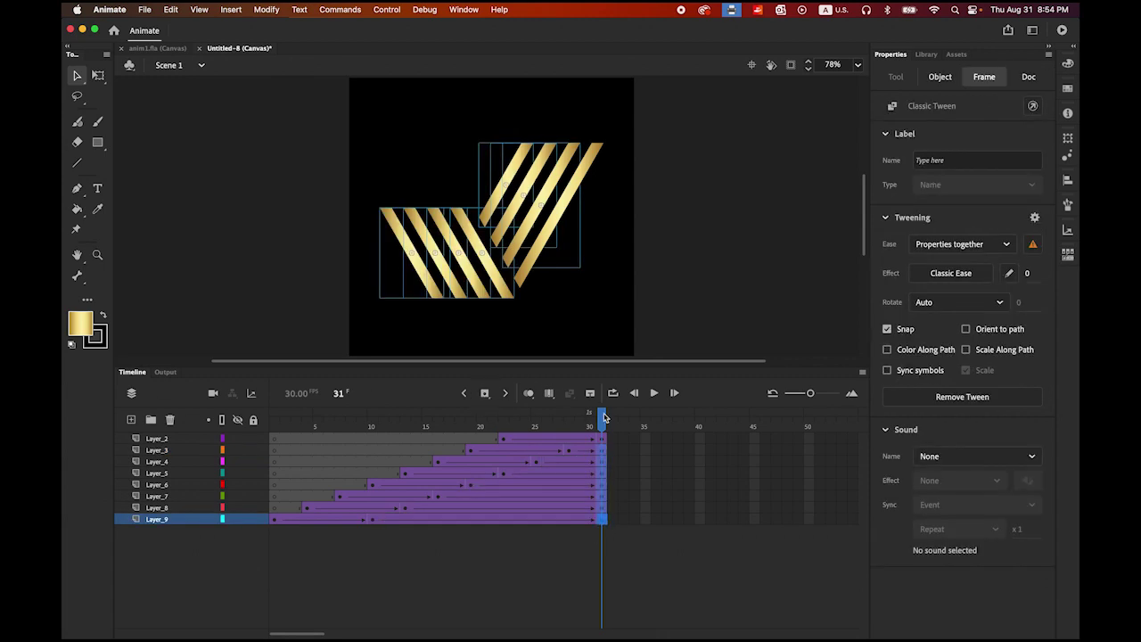
{"action": "left_click", "coordinate": [653, 393]}
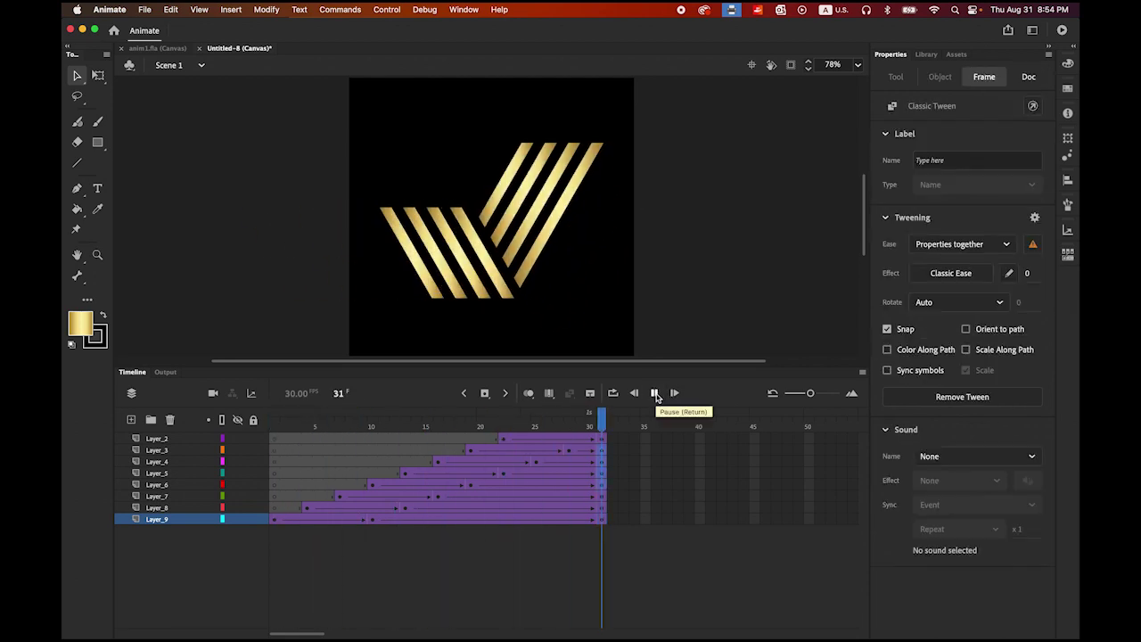
{"action": "left_click", "coordinate": [656, 394]}
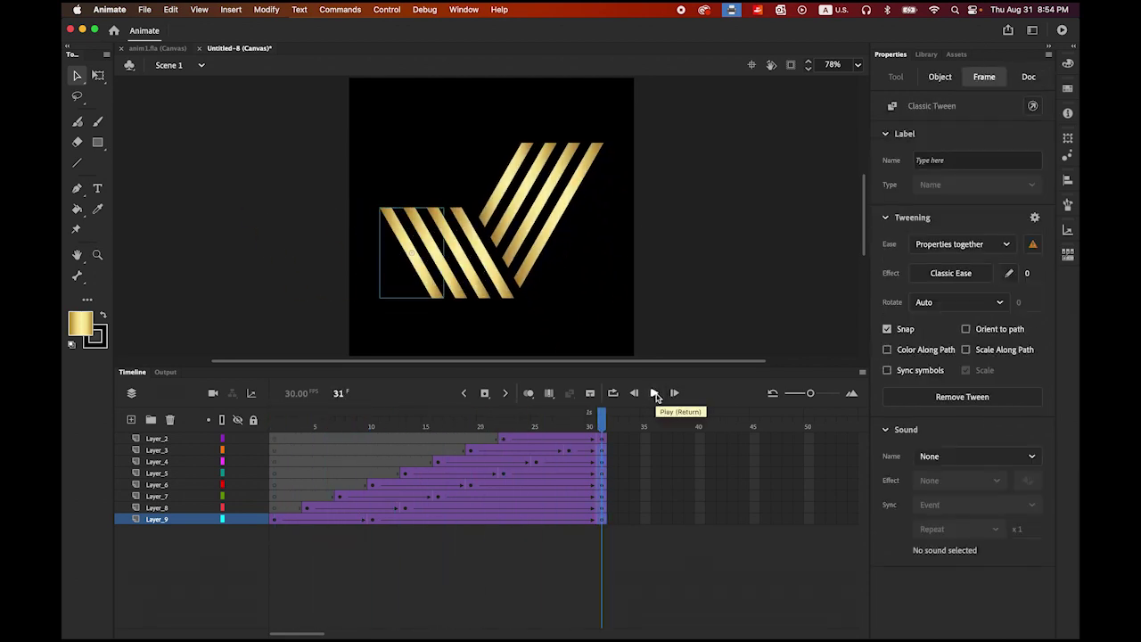
- Insert keyframes at frame 120 on Layer_2 through Layer_9 to extend the animation, and play it back
{"action": "left_click_drag", "start_coordinate": [810, 394], "coordinate": [801, 395]}
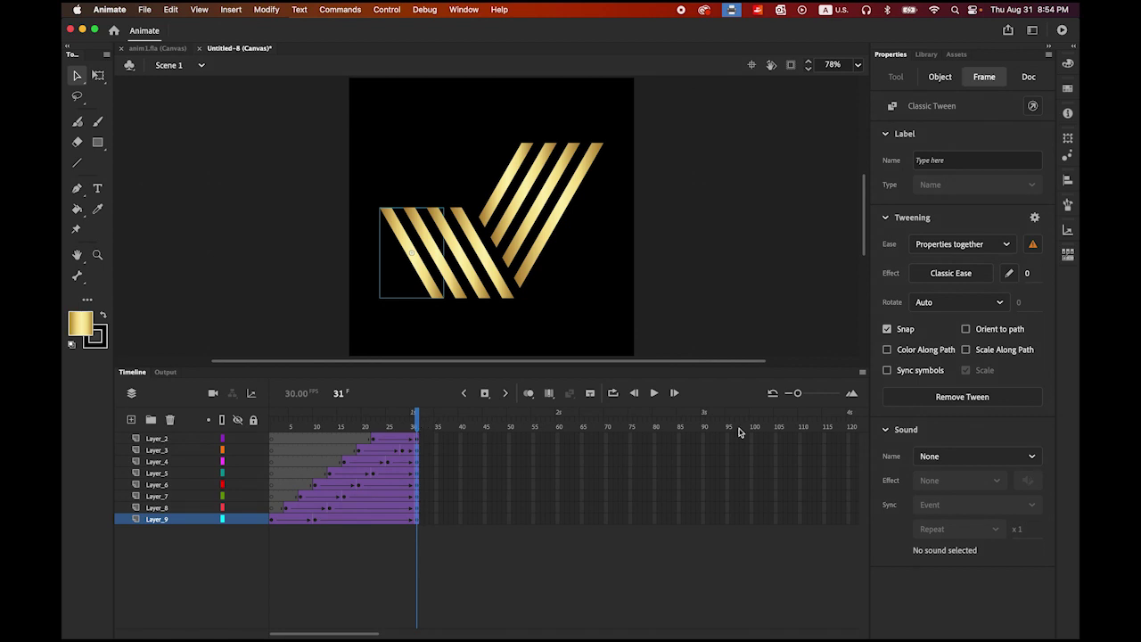
{"action": "left_click", "coordinate": [849, 439]}
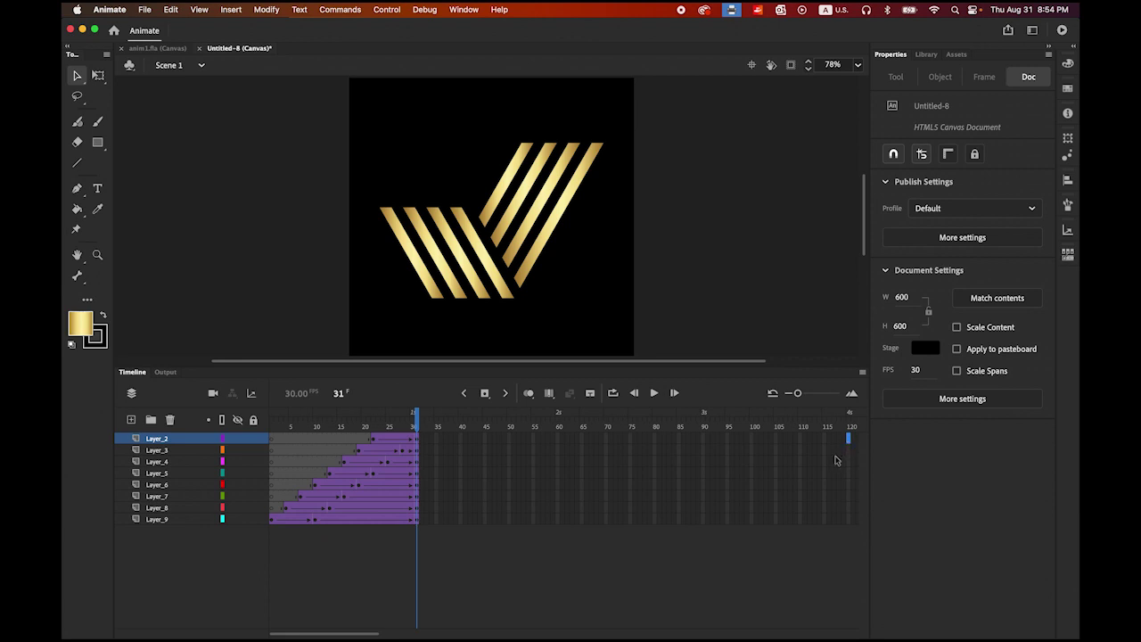
{"action": "left_click", "coordinate": [849, 520], "text": "shift"}
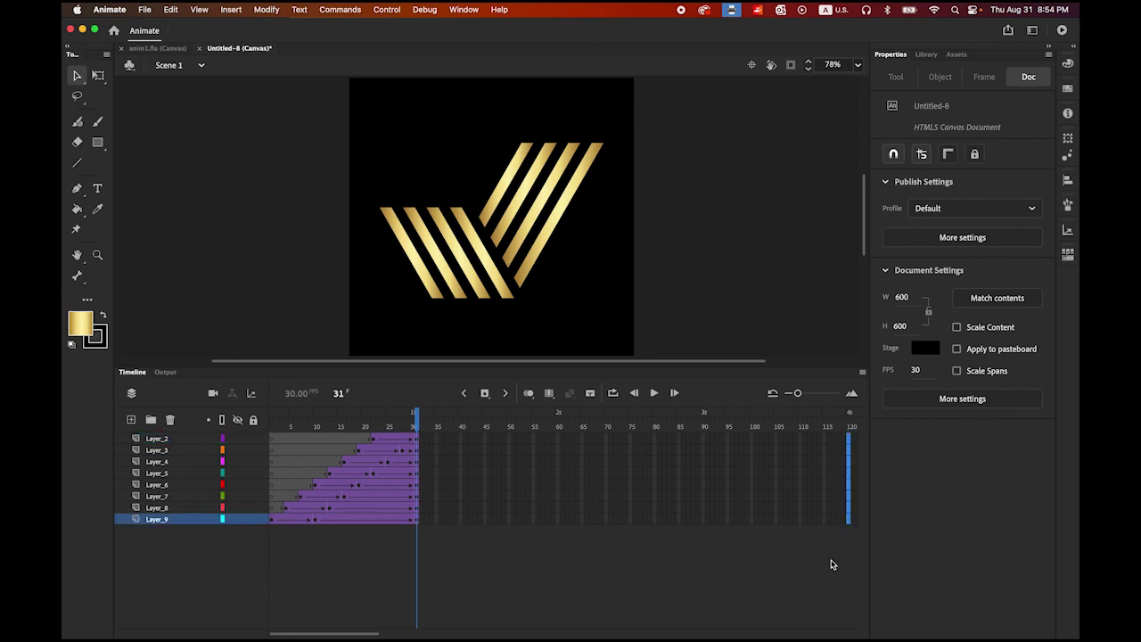
{"action": "left_click", "coordinate": [485, 393]}
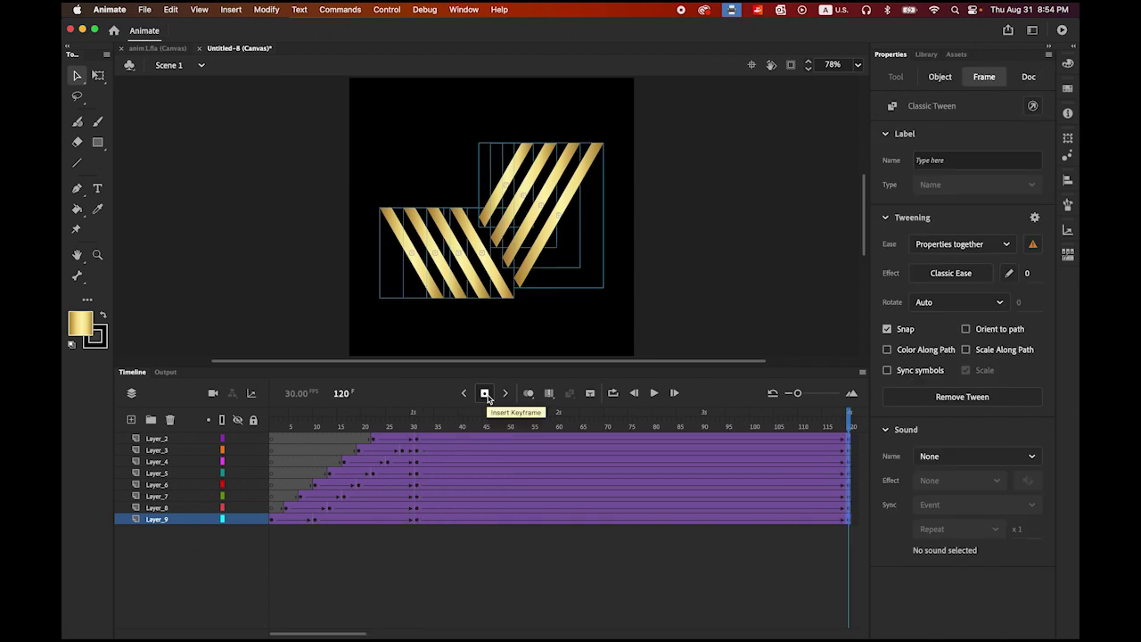
{"action": "left_click", "coordinate": [653, 393]}
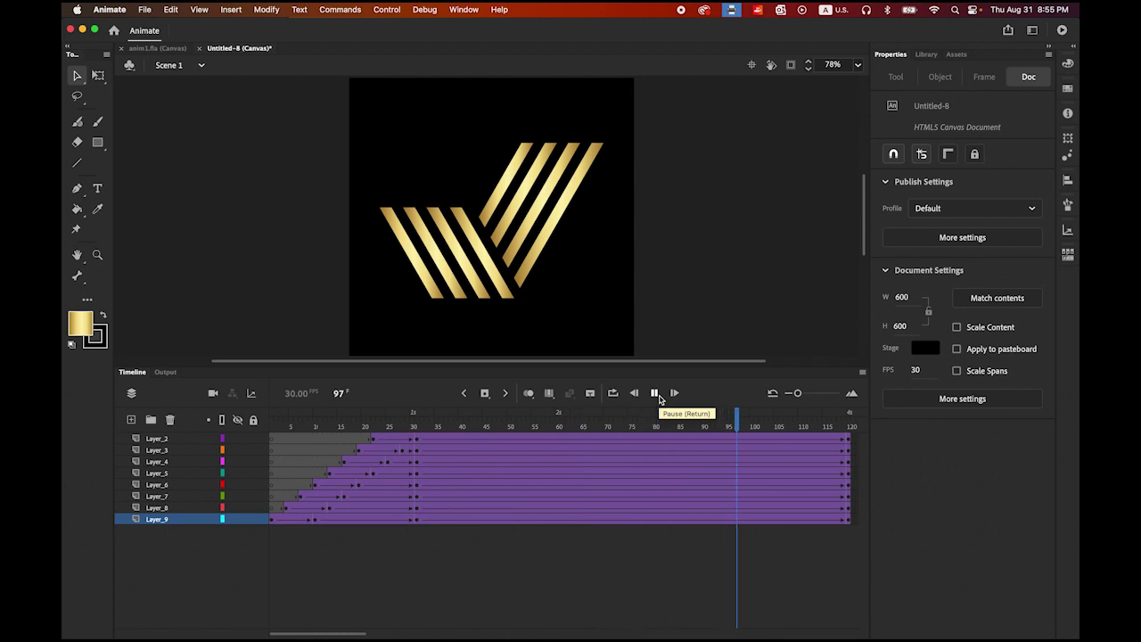
- Save the document as anim2.fla in the 1logo_3animations folder
{"action": "left_click", "coordinate": [147, 10]}
{"action": "left_click", "coordinate": [178, 135]}
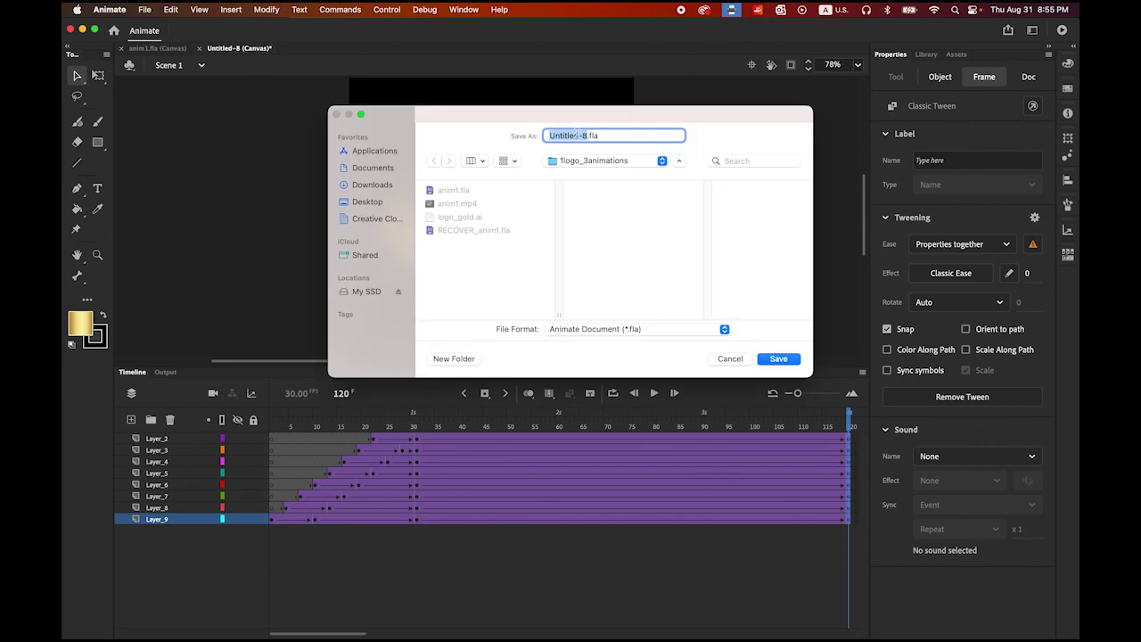
{"action": "type", "text": "anim2"}
{"action": "left_click", "coordinate": [777, 359]}
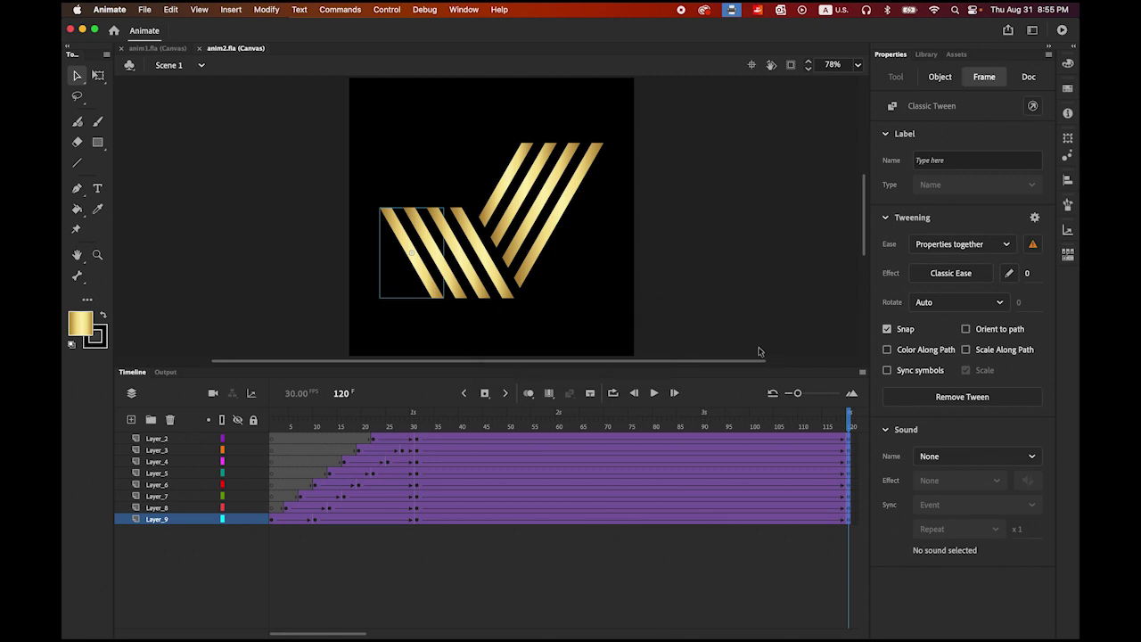
- Export the entire movie as an H.264 video named anim2 at 600 x 600 px in the 1logo_3animations folder
{"action": "left_click", "coordinate": [145, 9]}
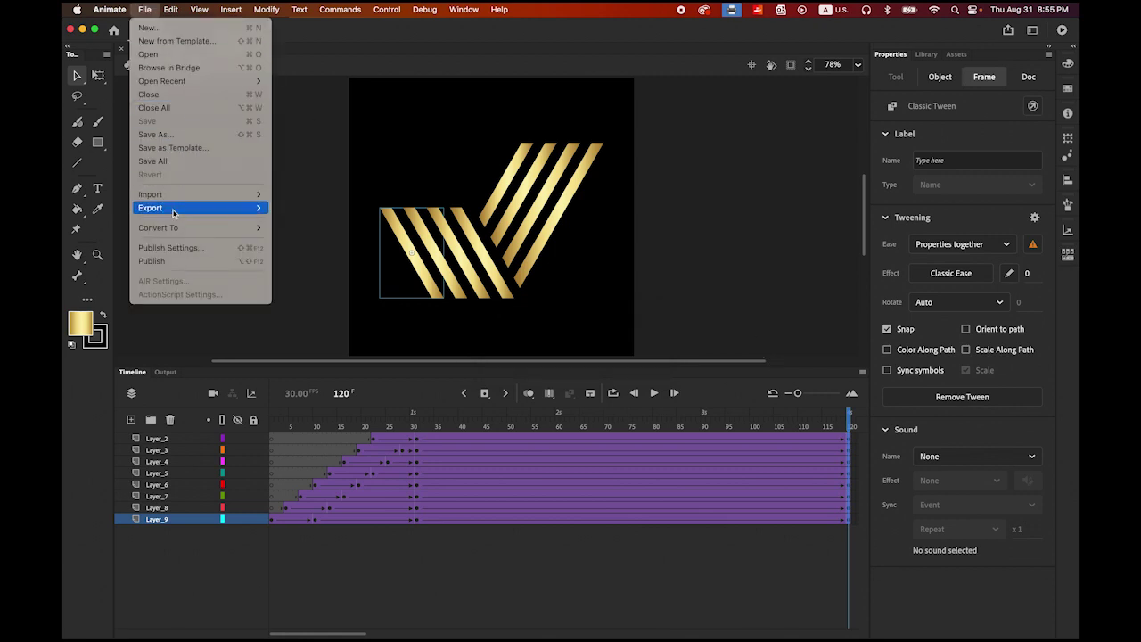
{"action": "mouse_move", "coordinate": [178, 208]}
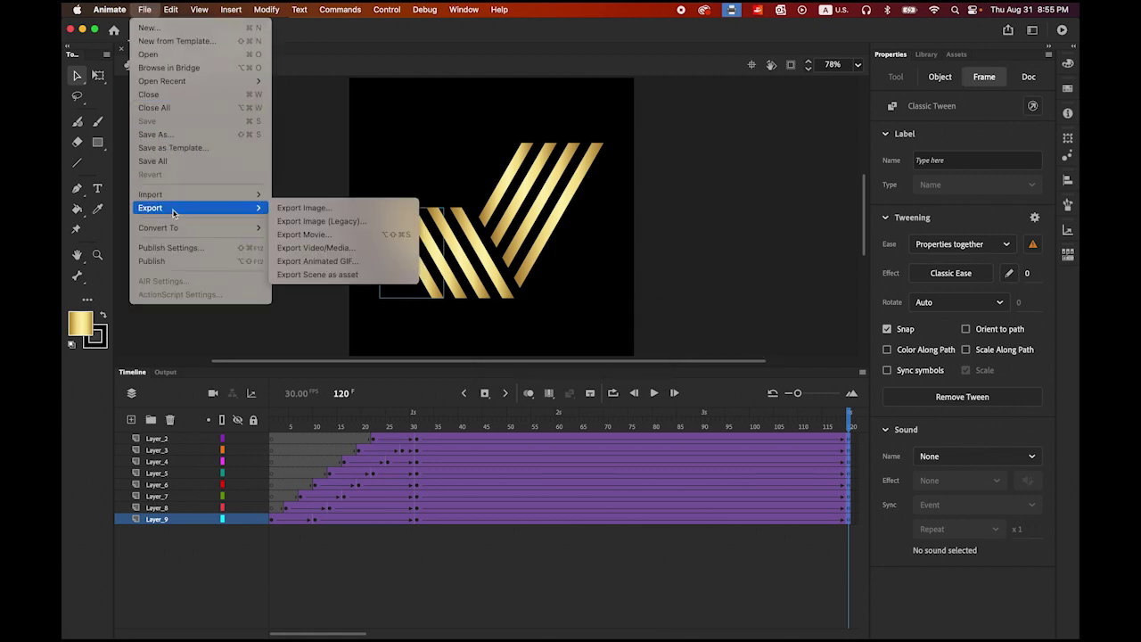
{"action": "left_click", "coordinate": [358, 255]}
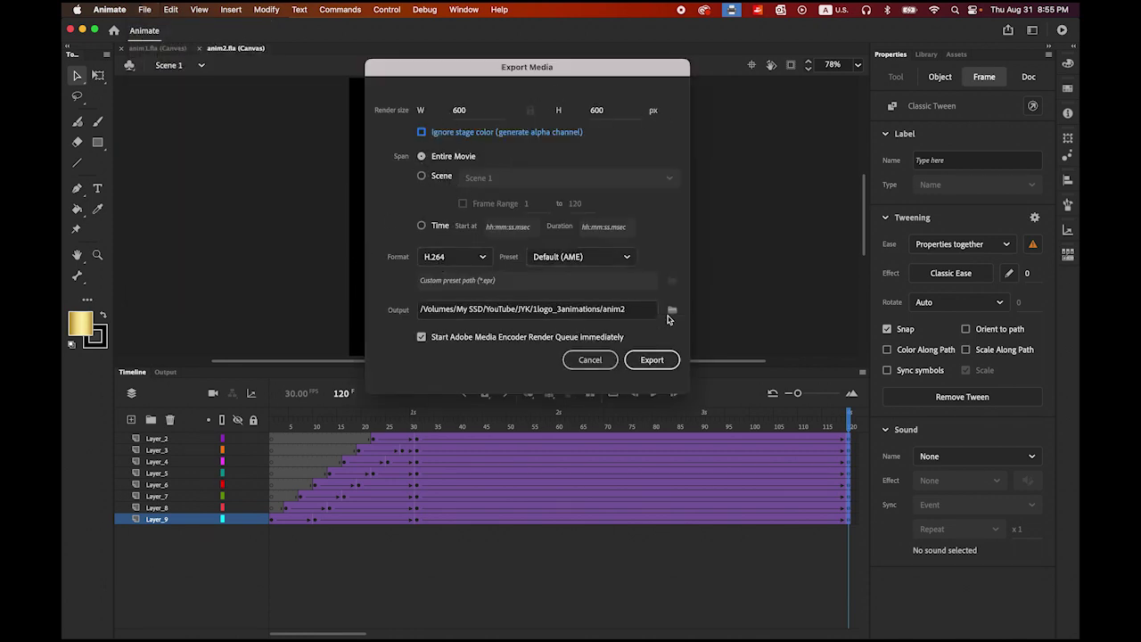
{"action": "left_click", "coordinate": [673, 310]}
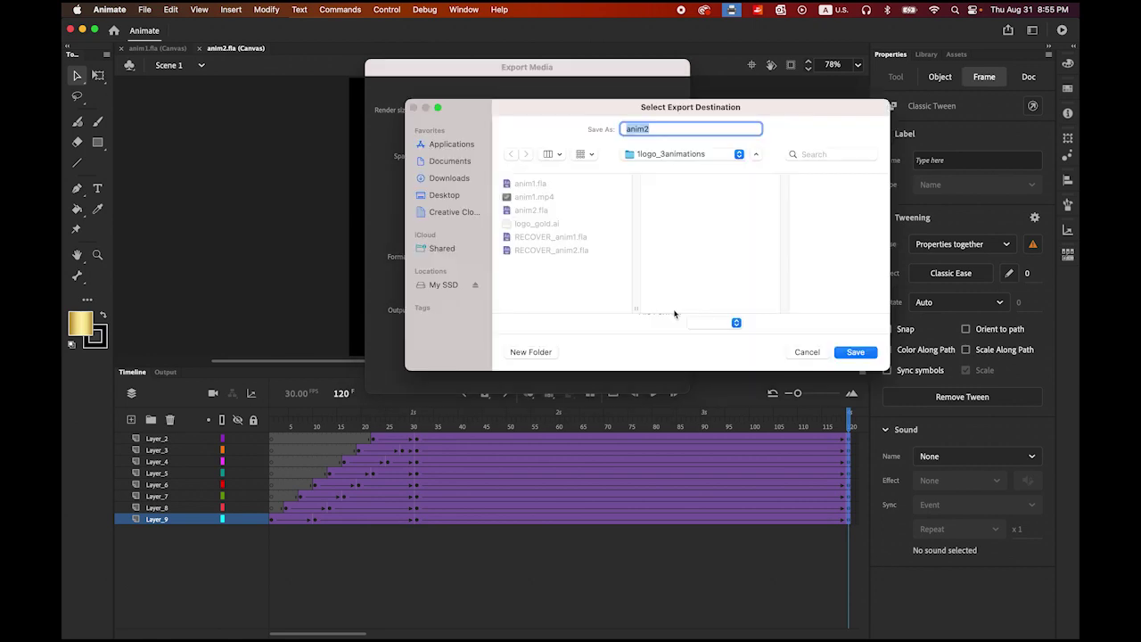
{"action": "left_click", "coordinate": [854, 352]}
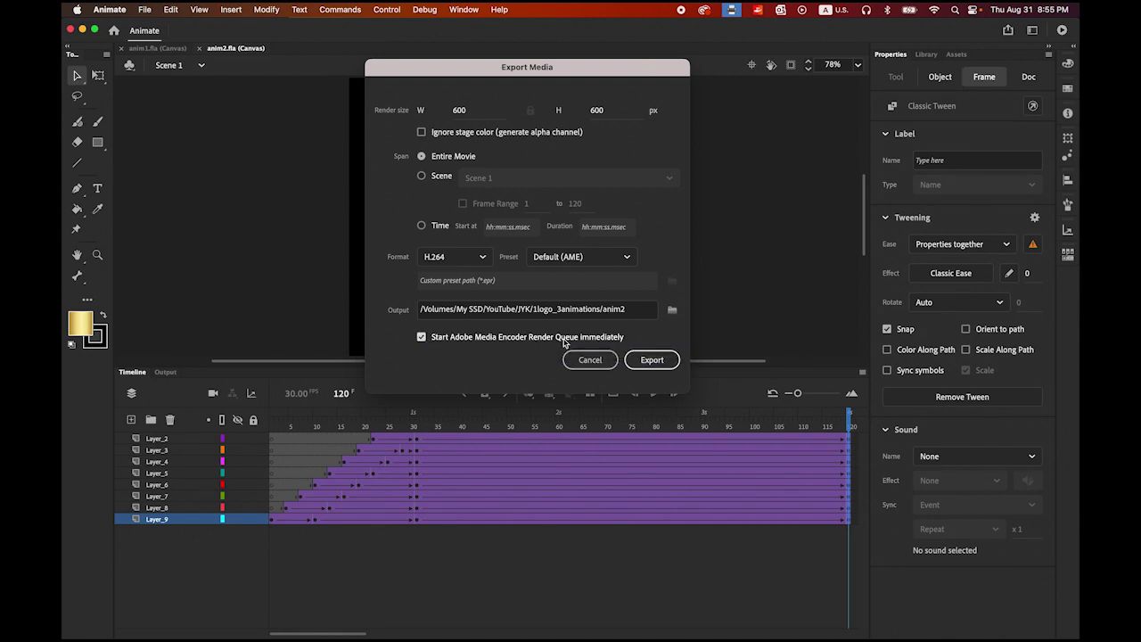
{"action": "left_click", "coordinate": [654, 359]}
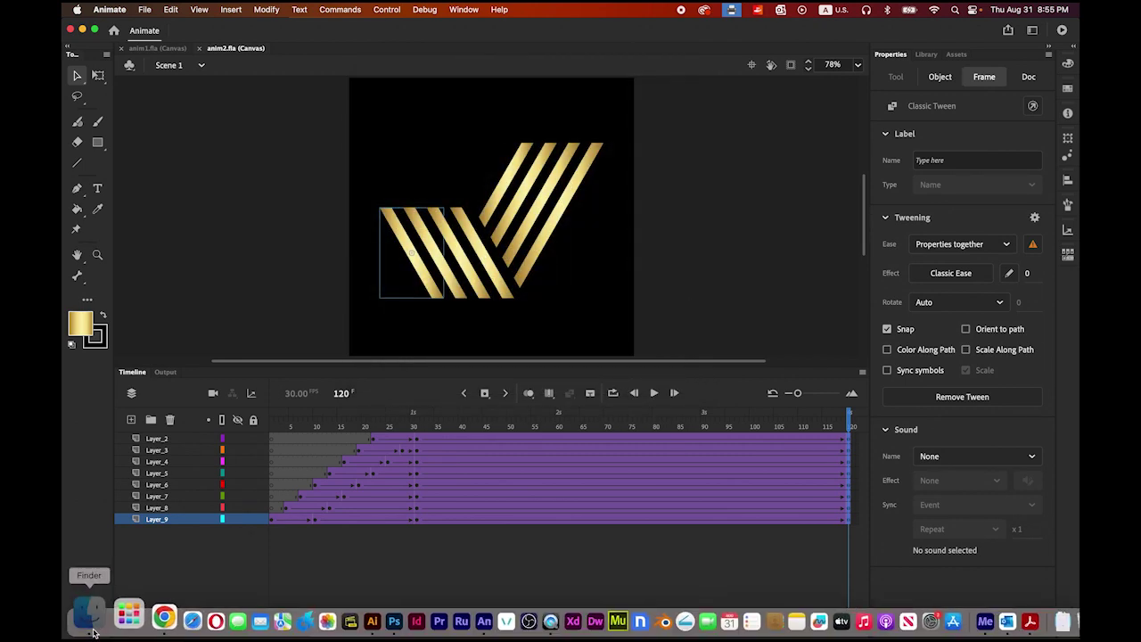
- Switch to Finder and preview the exported anim2.mp4 video
{"action": "left_click", "coordinate": [94, 616]}
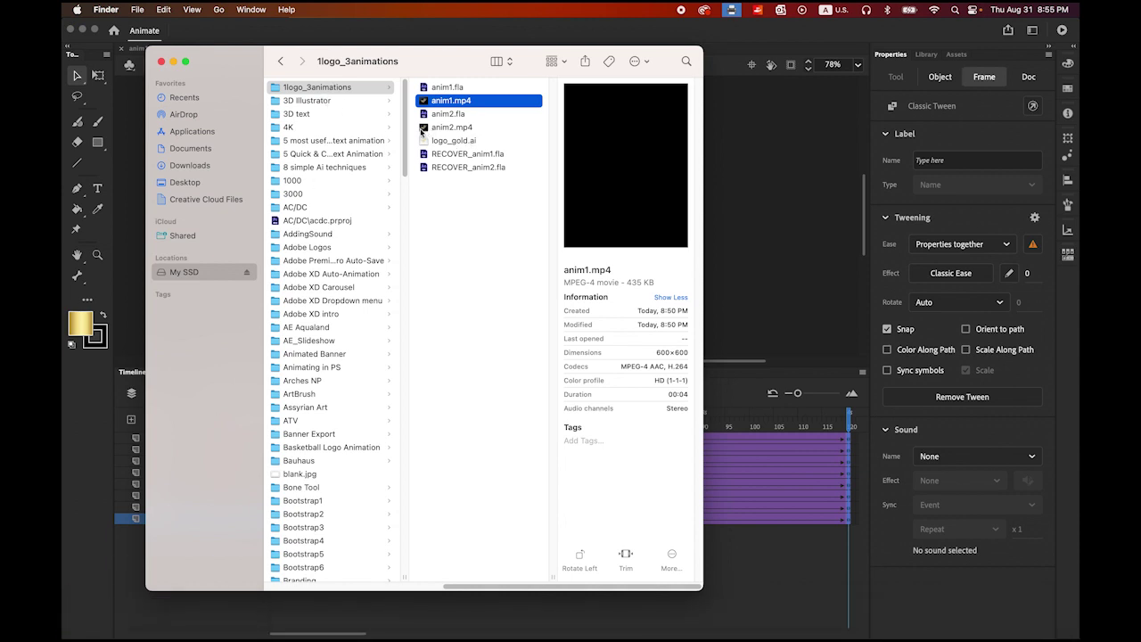
{"action": "key", "text": "Down"}
{"action": "key", "text": "space"}
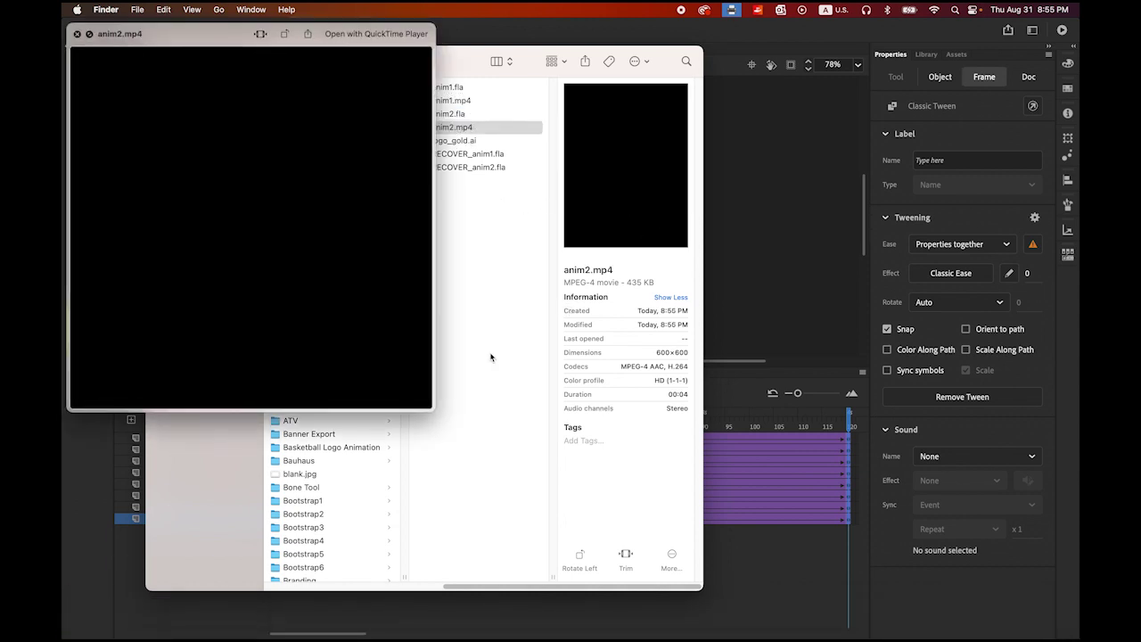
{"action": "mouse_move", "coordinate": [275, 365]}
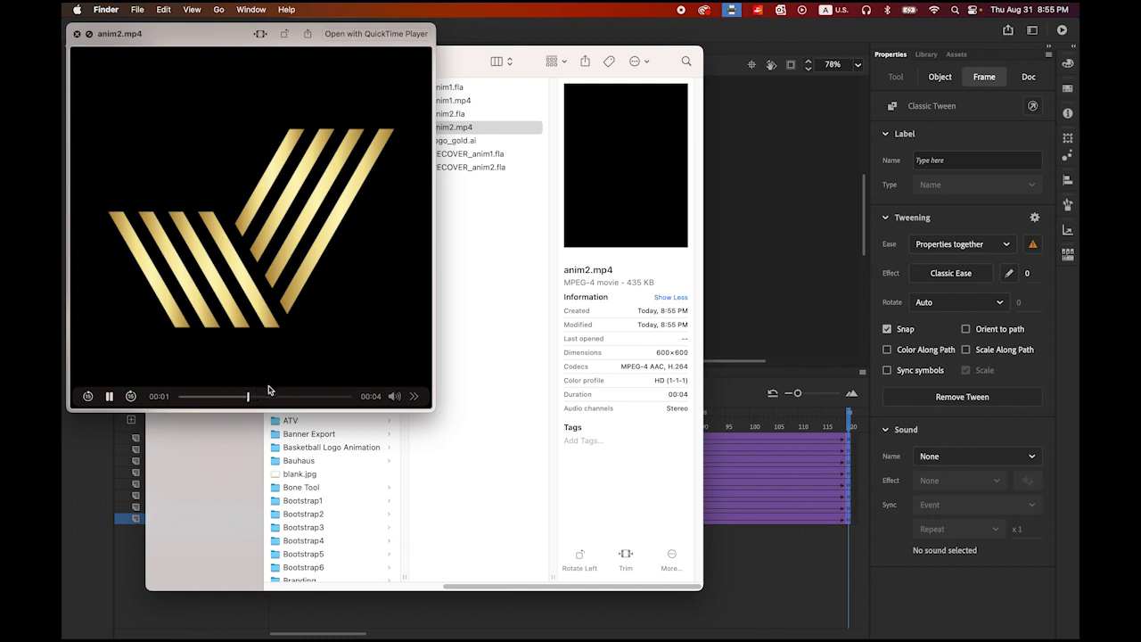
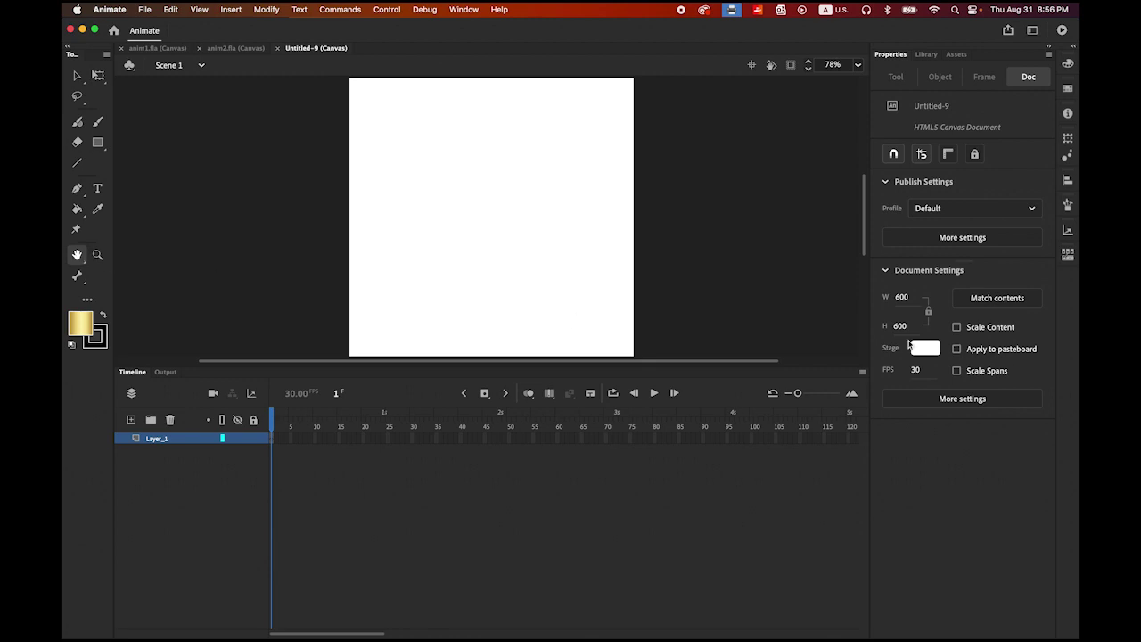
- Set the stage color of the new 600 x 600 document to black
{"action": "left_click", "coordinate": [924, 350]}
{"action": "left_click", "coordinate": [732, 390]}
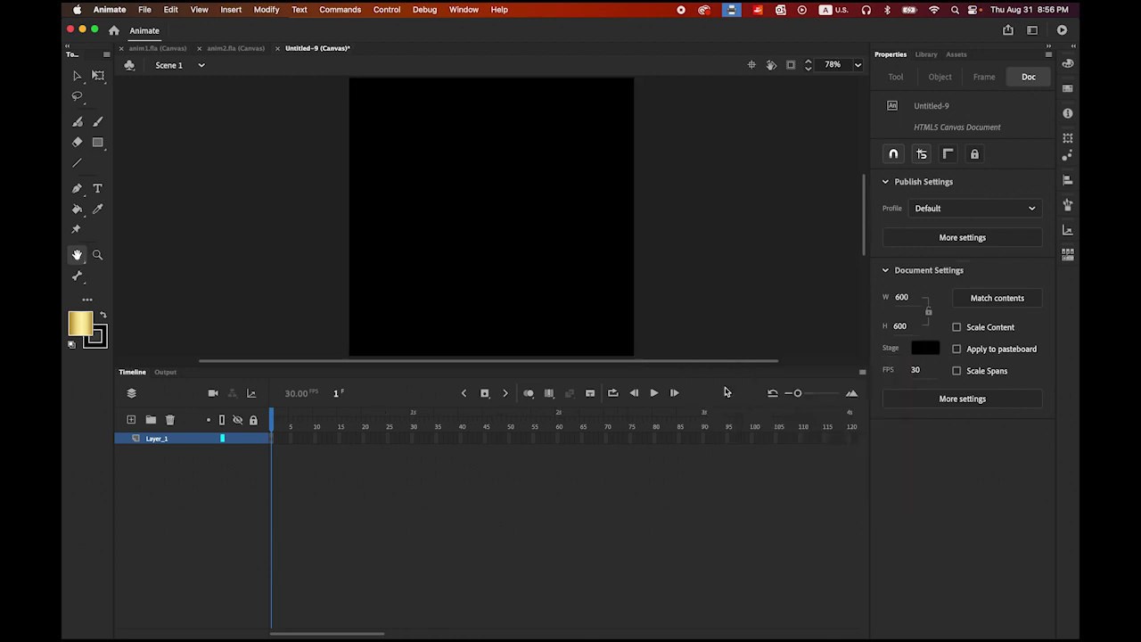
- Copy the gold striped logo from logo_gold.ai in Illustrator and paste it into the Animate document's center using AI file importer preferences
{"action": "mouse_move", "coordinate": [393, 633]}
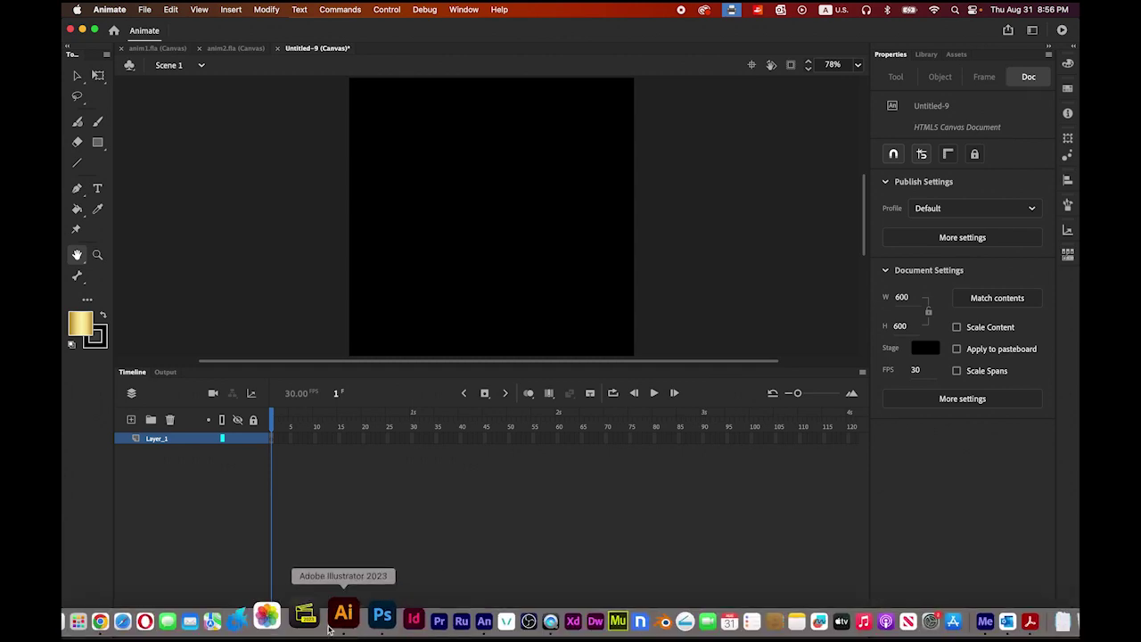
{"action": "left_click", "coordinate": [337, 624]}
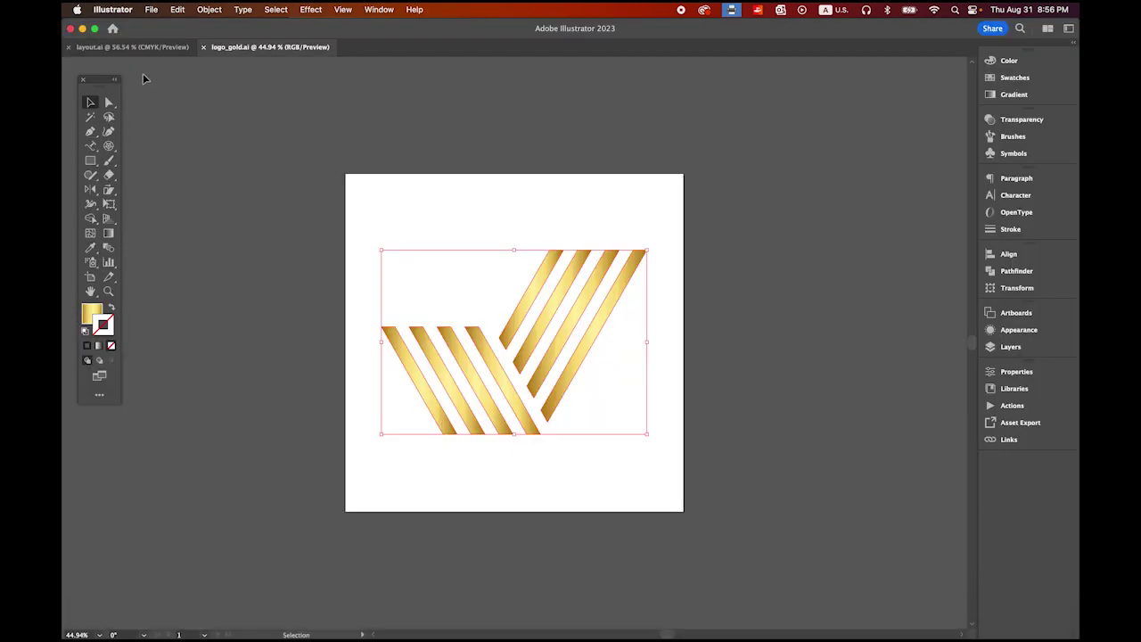
{"action": "left_click", "coordinate": [177, 9]}
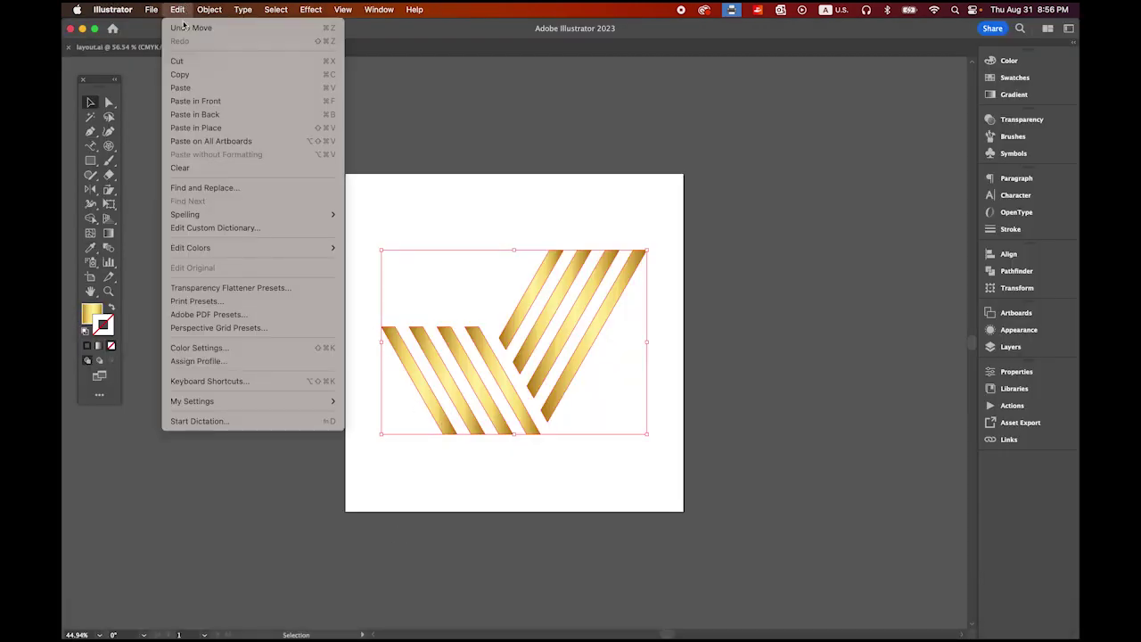
{"action": "left_click", "coordinate": [204, 75]}
{"action": "left_click", "coordinate": [451, 624]}
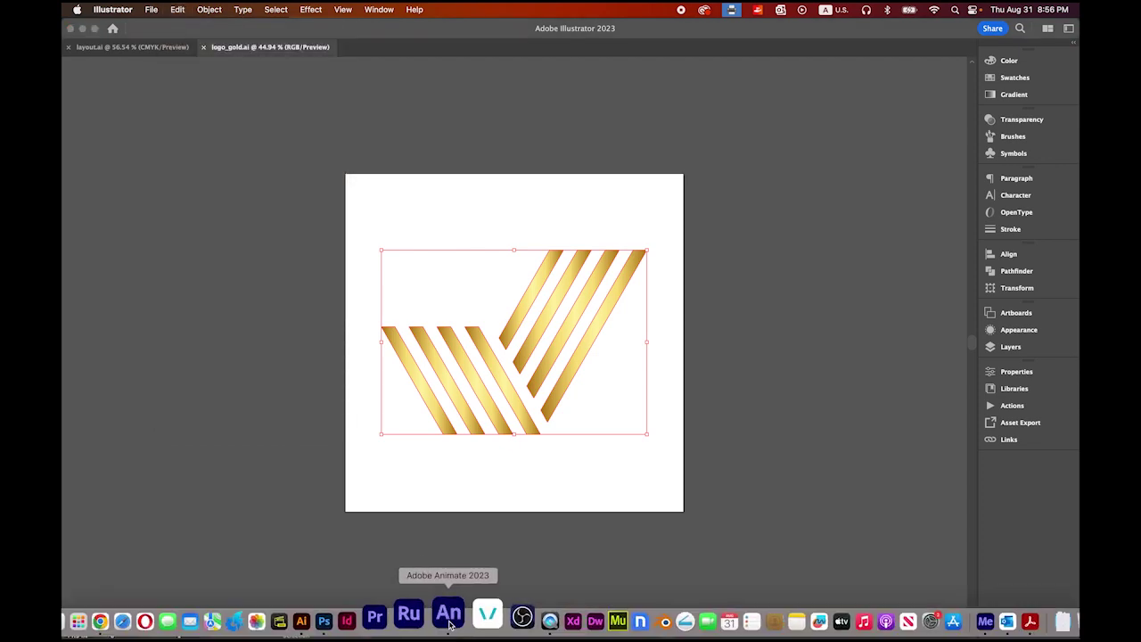
{"action": "left_click", "coordinate": [171, 9]}
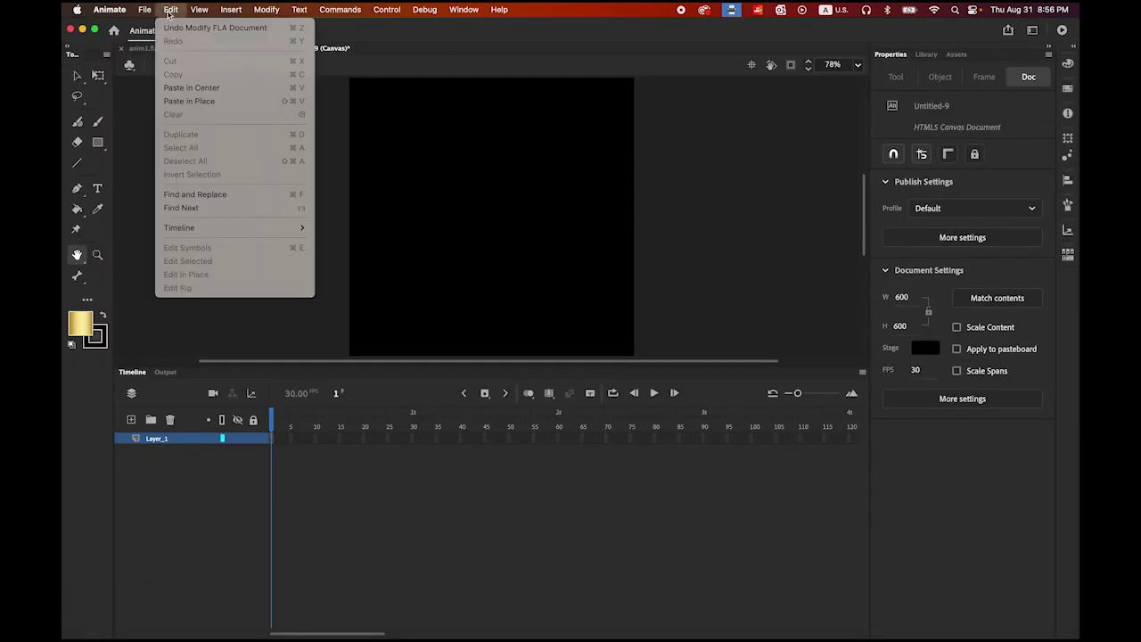
{"action": "left_click", "coordinate": [198, 86]}
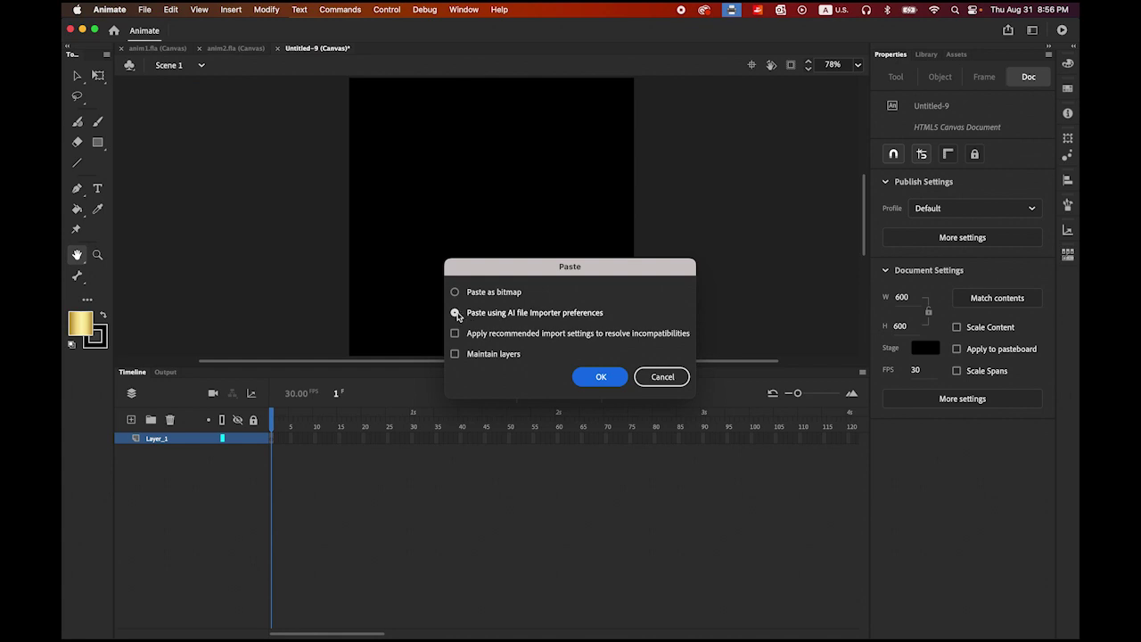
{"action": "left_click", "coordinate": [601, 377]}
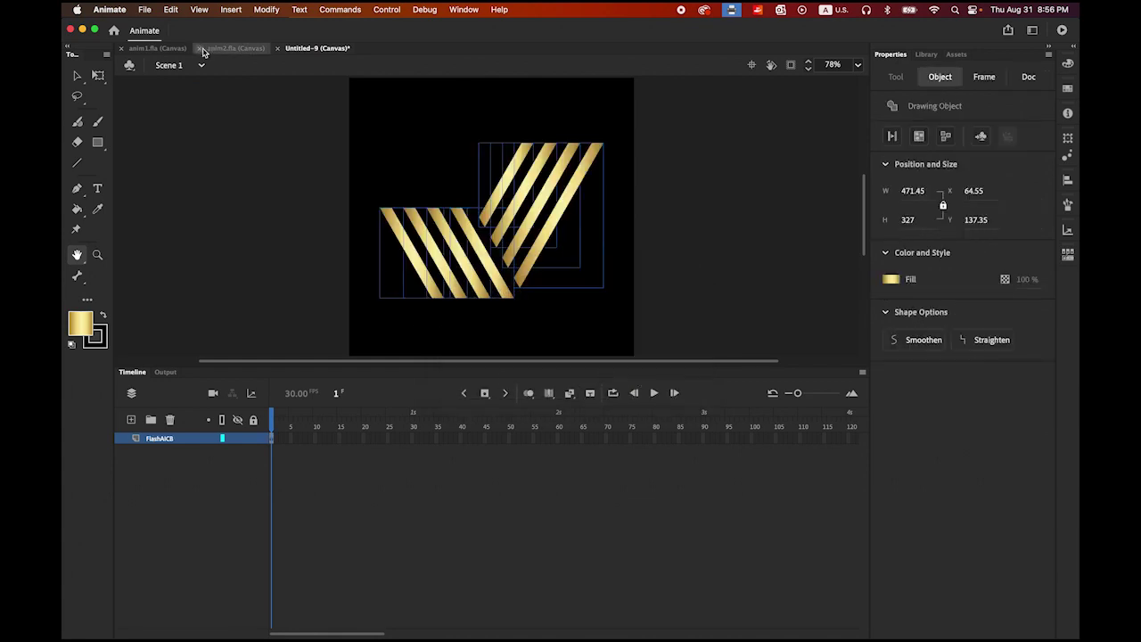
- Distribute the pasted logo stripes to separate layers
{"action": "left_click", "coordinate": [267, 9]}
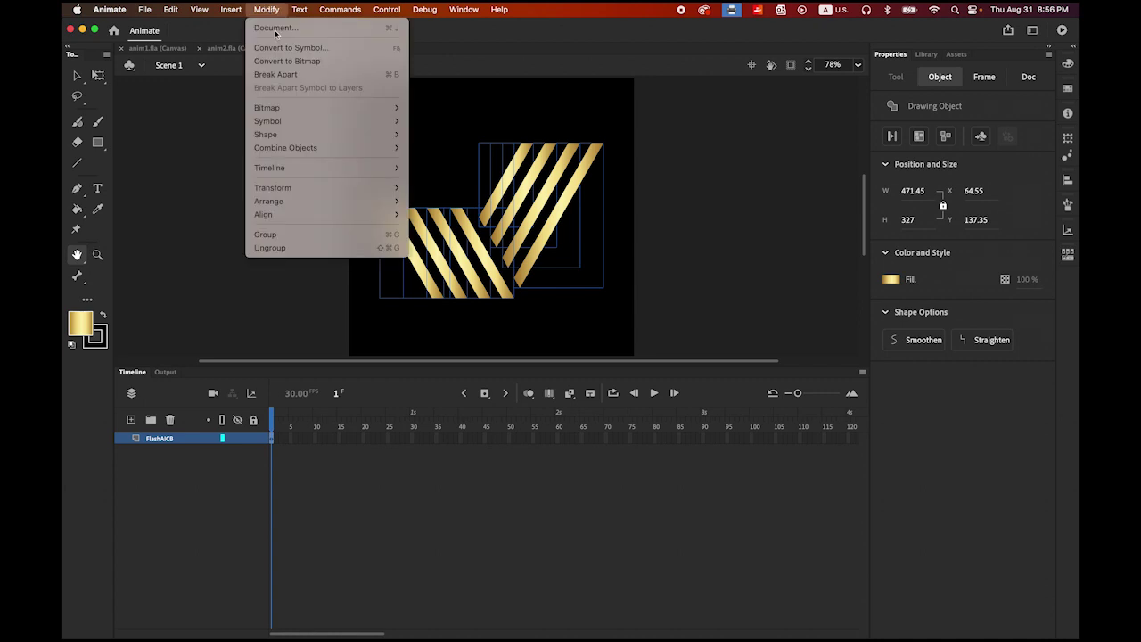
{"action": "mouse_move", "coordinate": [306, 168]}
{"action": "left_click", "coordinate": [475, 166]}
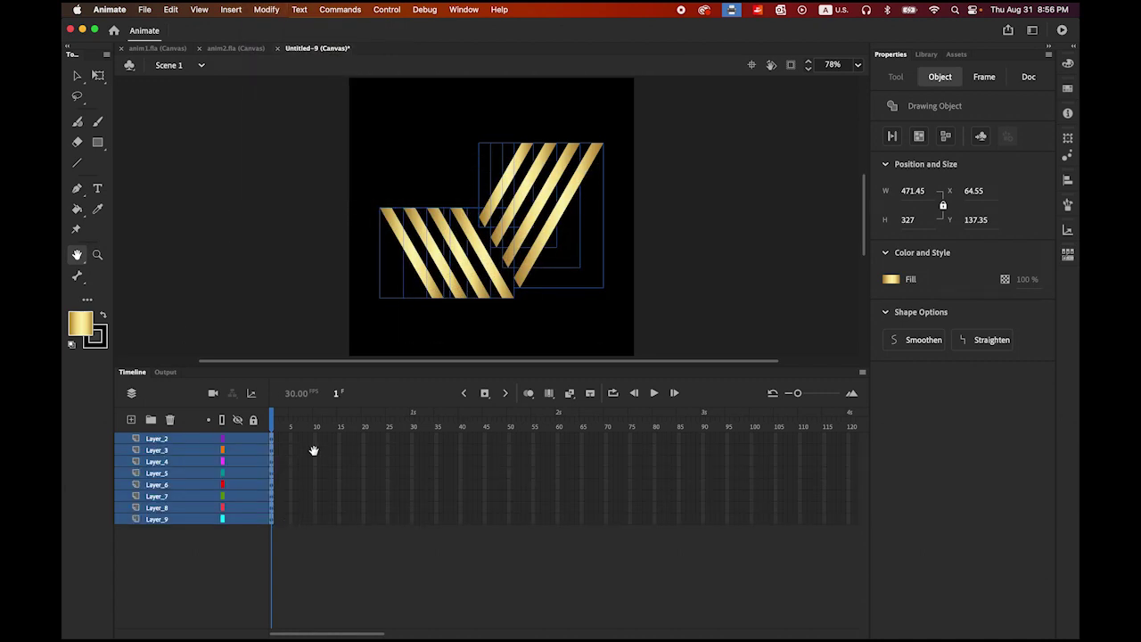
- Insert keyframes at frame 10 on all eight stripe layers, from Layer_2 to Layer_9
{"action": "left_click", "coordinate": [314, 443]}
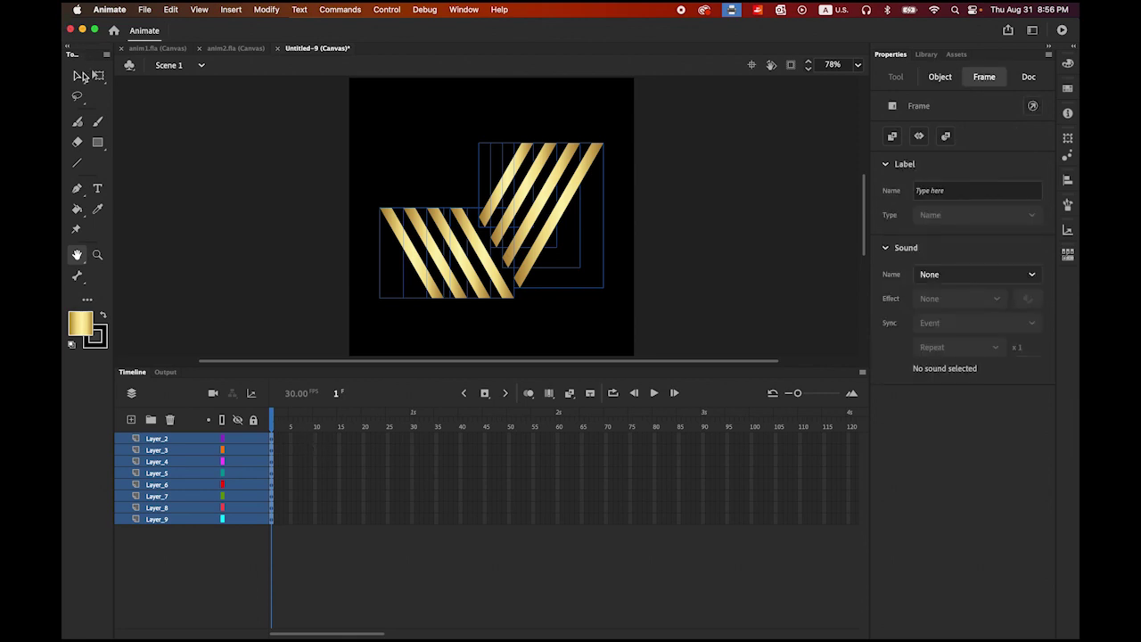
{"action": "left_click", "coordinate": [79, 76]}
{"action": "left_click", "coordinate": [315, 441]}
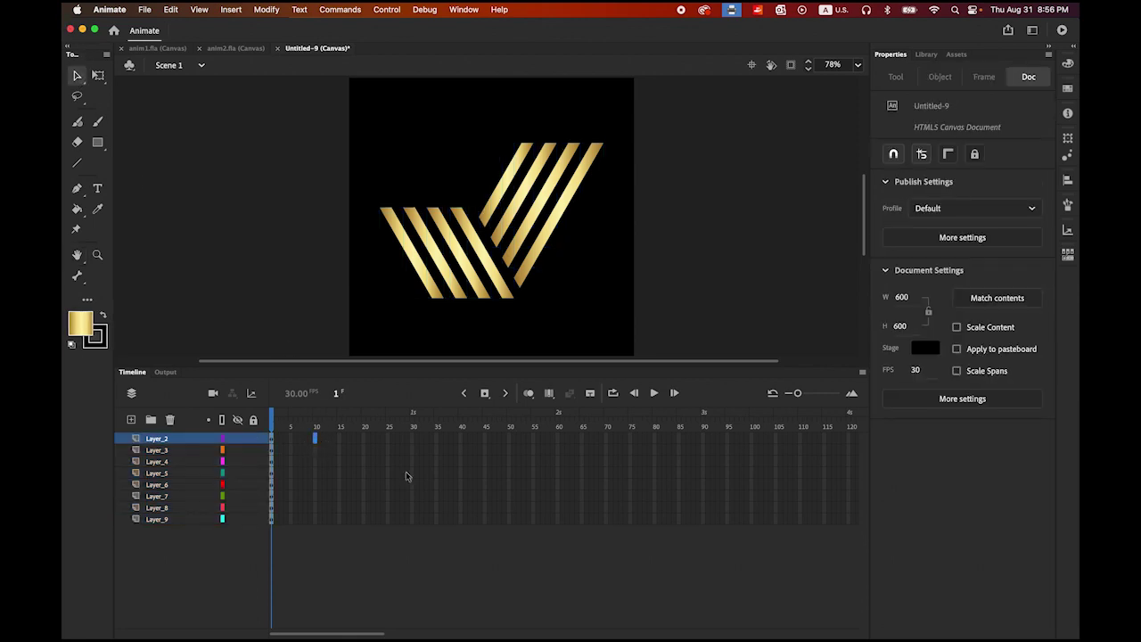
{"action": "left_click", "coordinate": [316, 521], "text": "shift"}
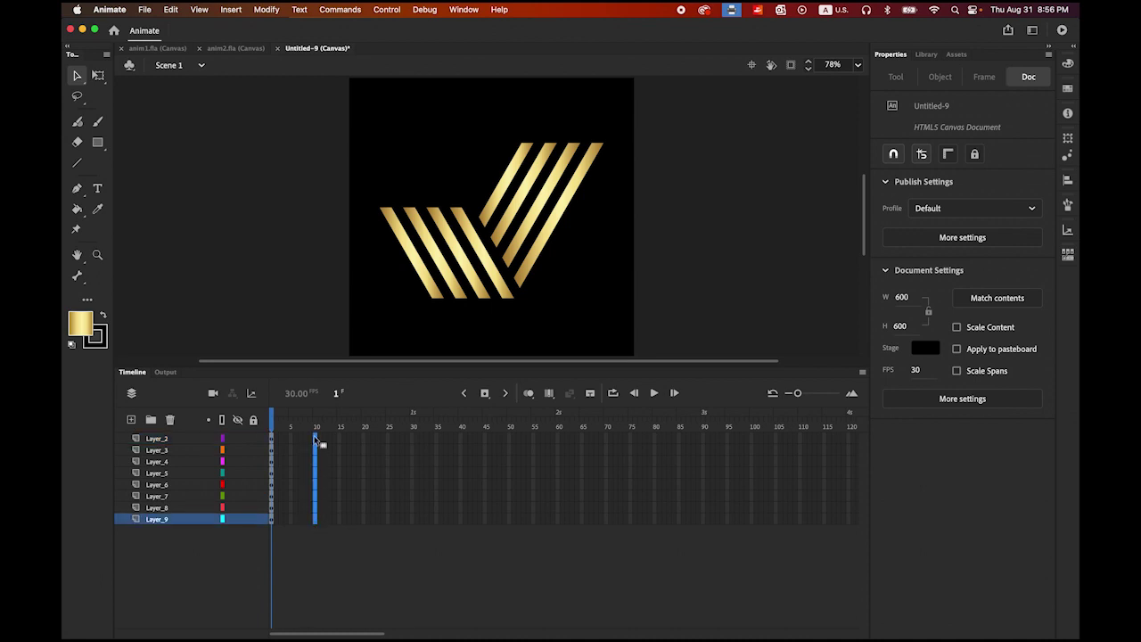
{"action": "left_click", "coordinate": [492, 393]}
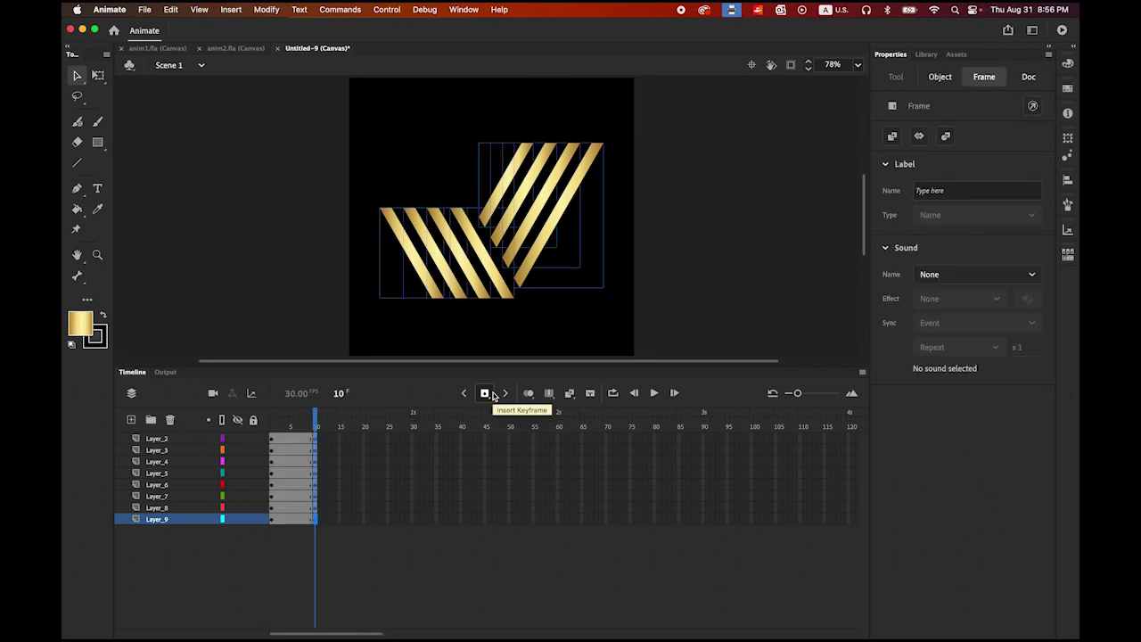
- Create classic tweens between frames 1 and 10 on all eight stripe layers
{"action": "left_click", "coordinate": [157, 521]}
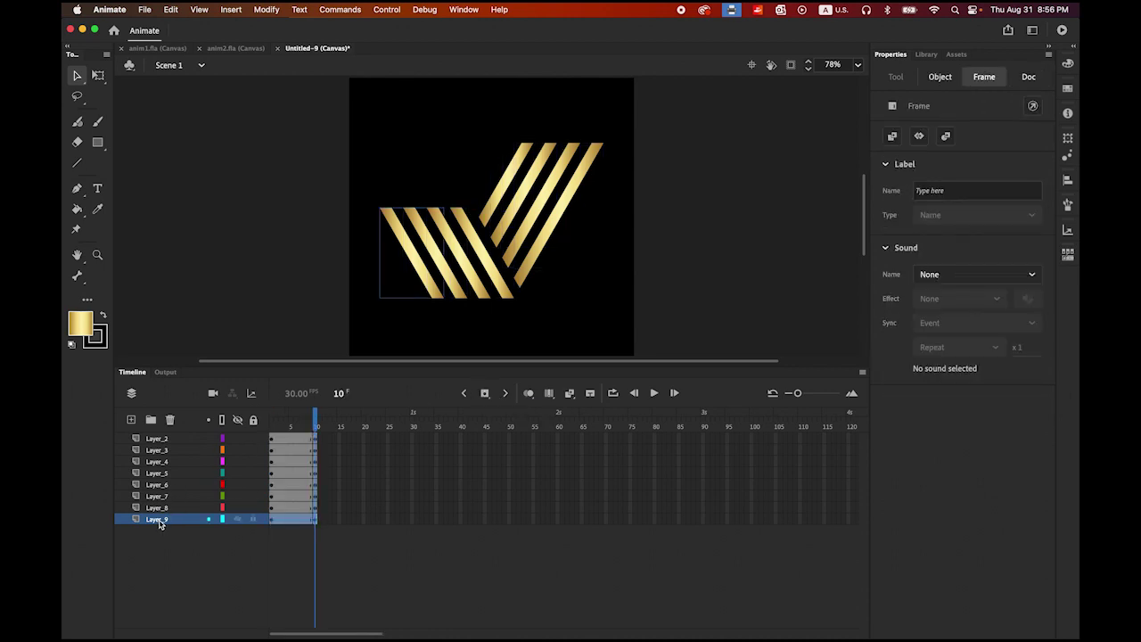
{"action": "left_click", "coordinate": [160, 439], "text": "shift"}
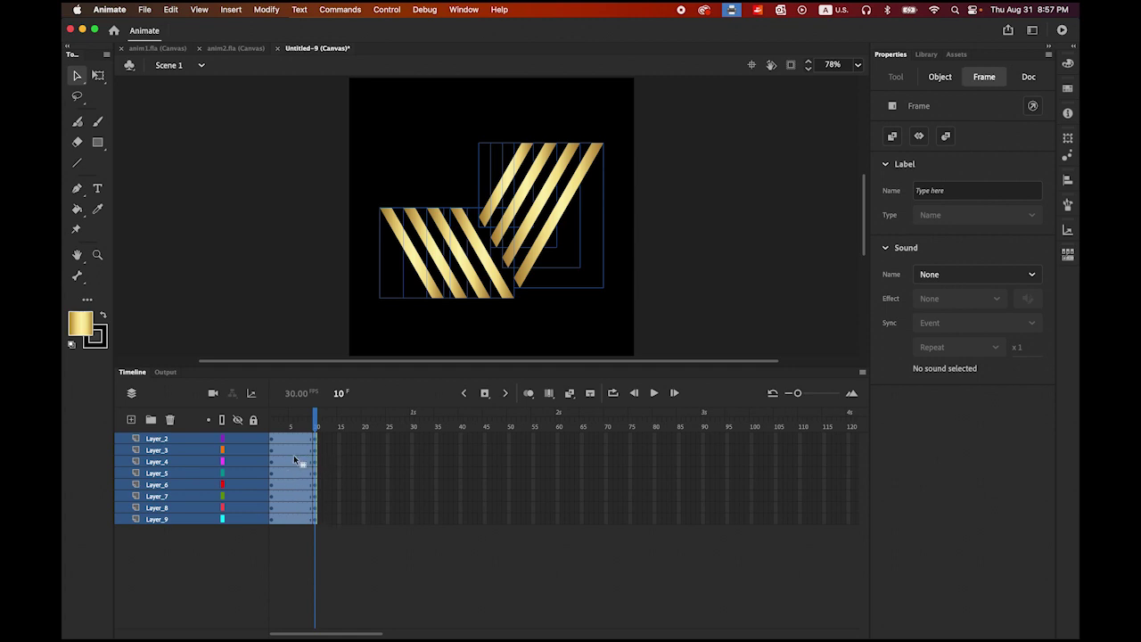
{"action": "right_click", "coordinate": [293, 485]}
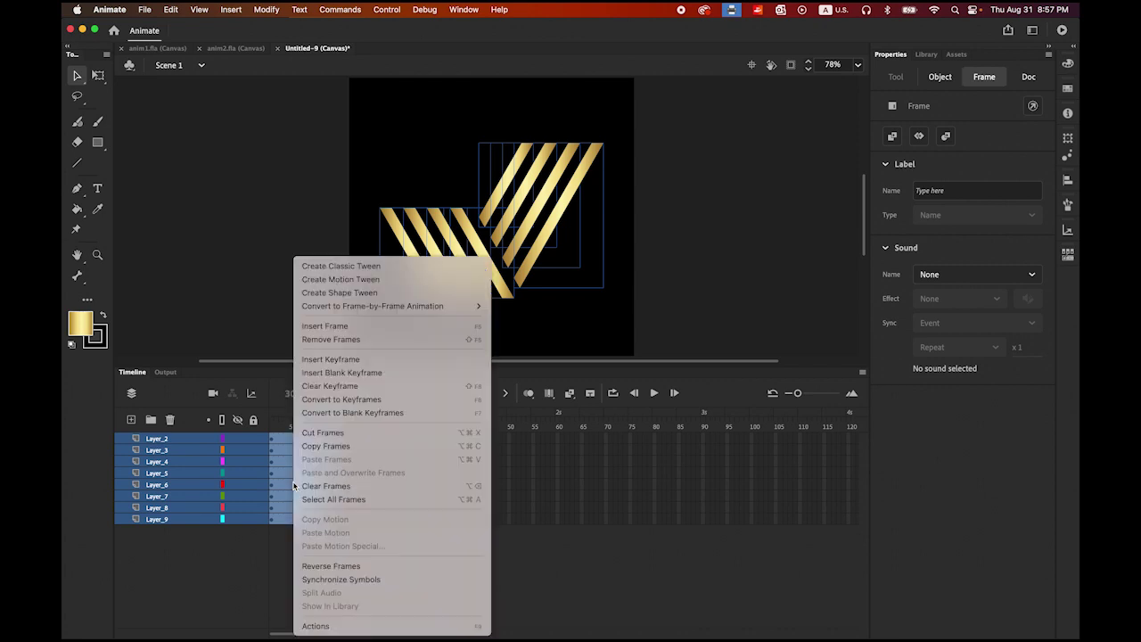
{"action": "left_click", "coordinate": [369, 266]}
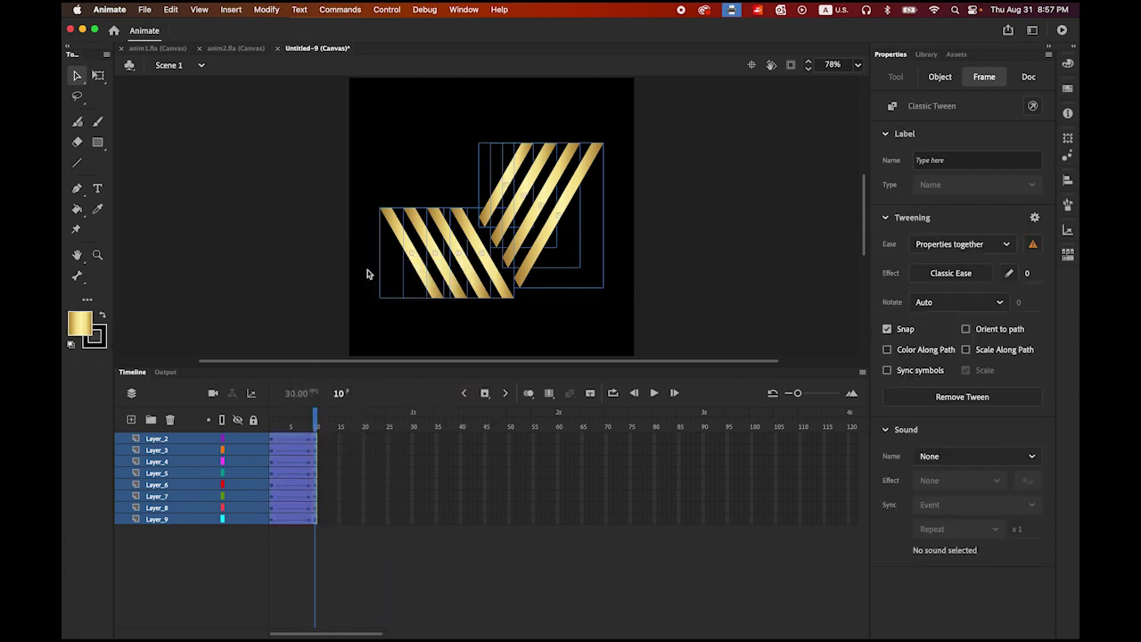
{"action": "left_click", "coordinate": [406, 507]}
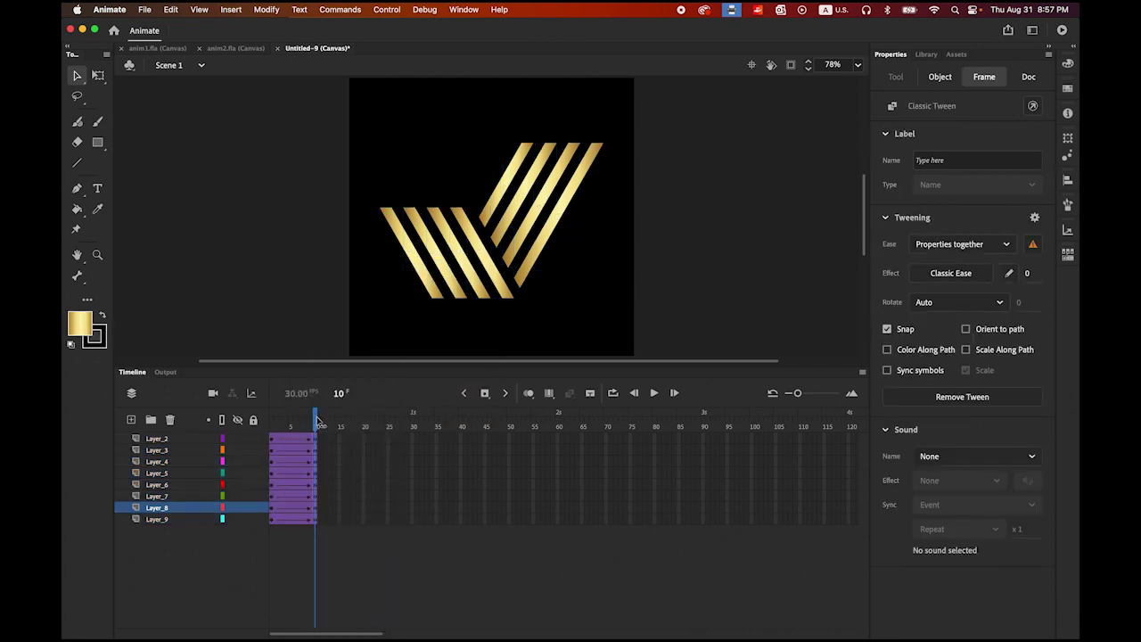
- Scale all the logo stripes at frame 1 proportionally to 200% with Transform
{"action": "key", "text": "super+a"}
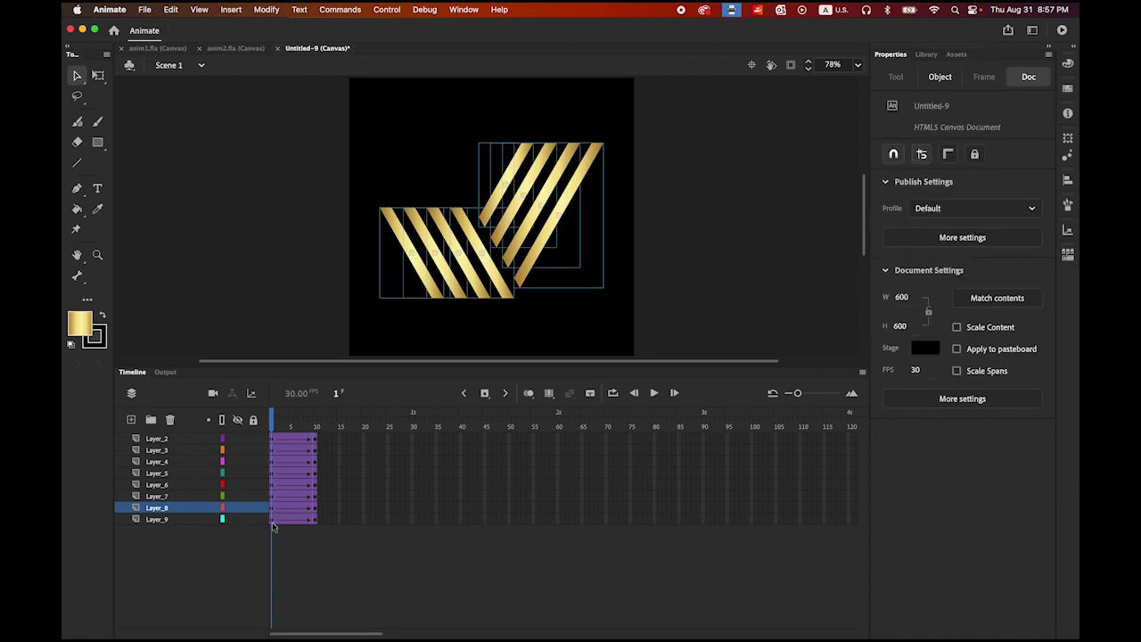
{"action": "left_click", "coordinate": [274, 521]}
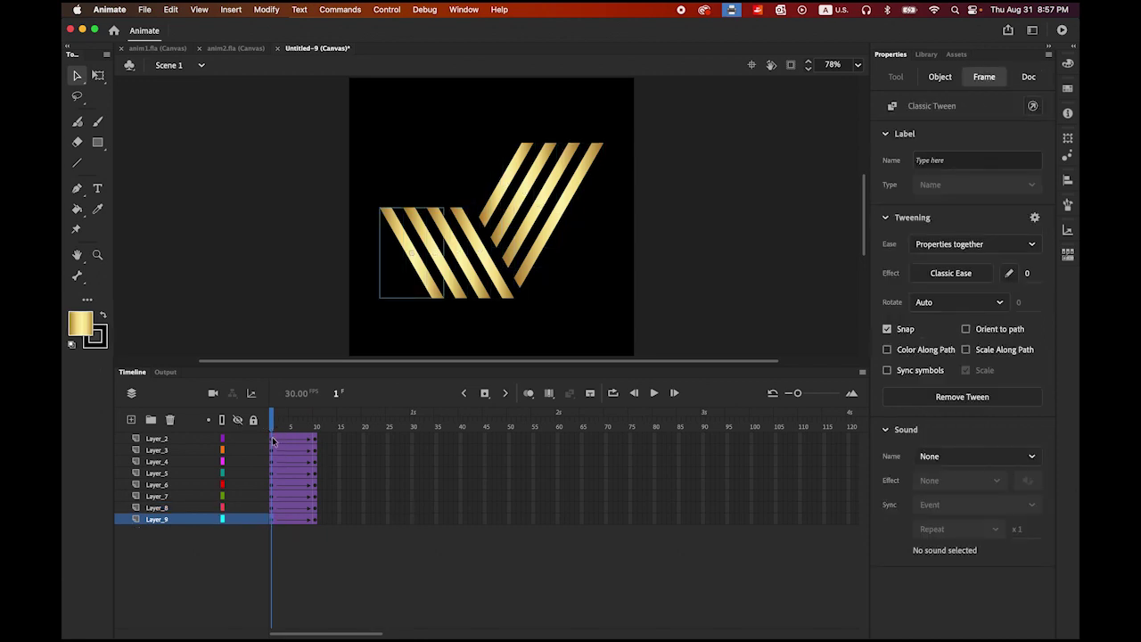
{"action": "left_click_drag", "start_coordinate": [274, 444], "coordinate": [273, 521]}
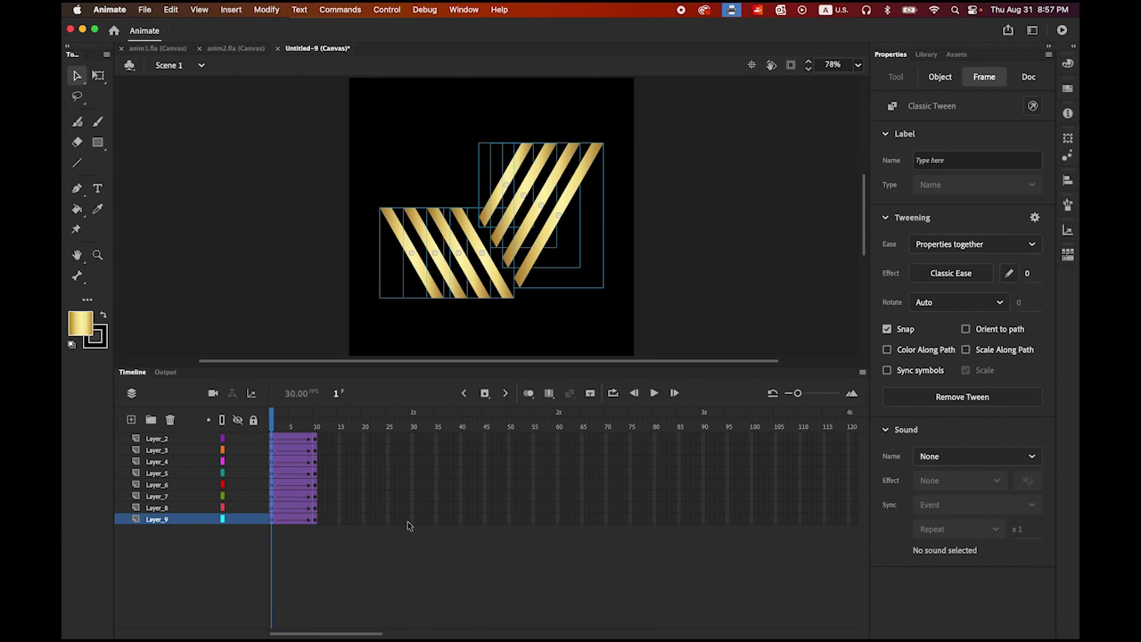
{"action": "left_click", "coordinate": [1069, 140]}
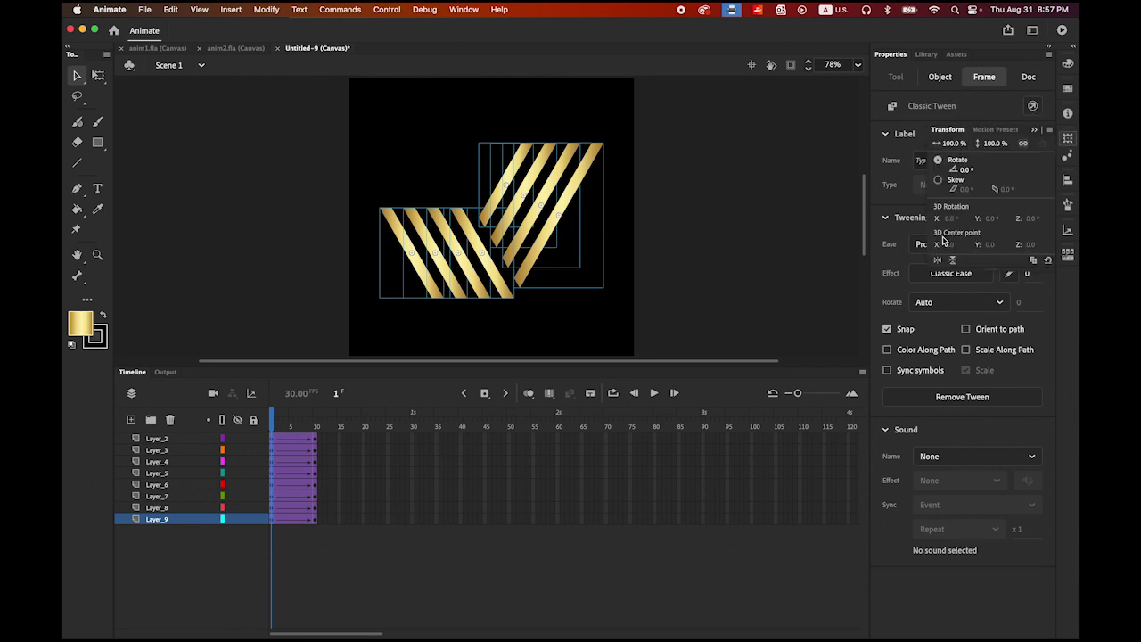
{"action": "left_click", "coordinate": [462, 11]}
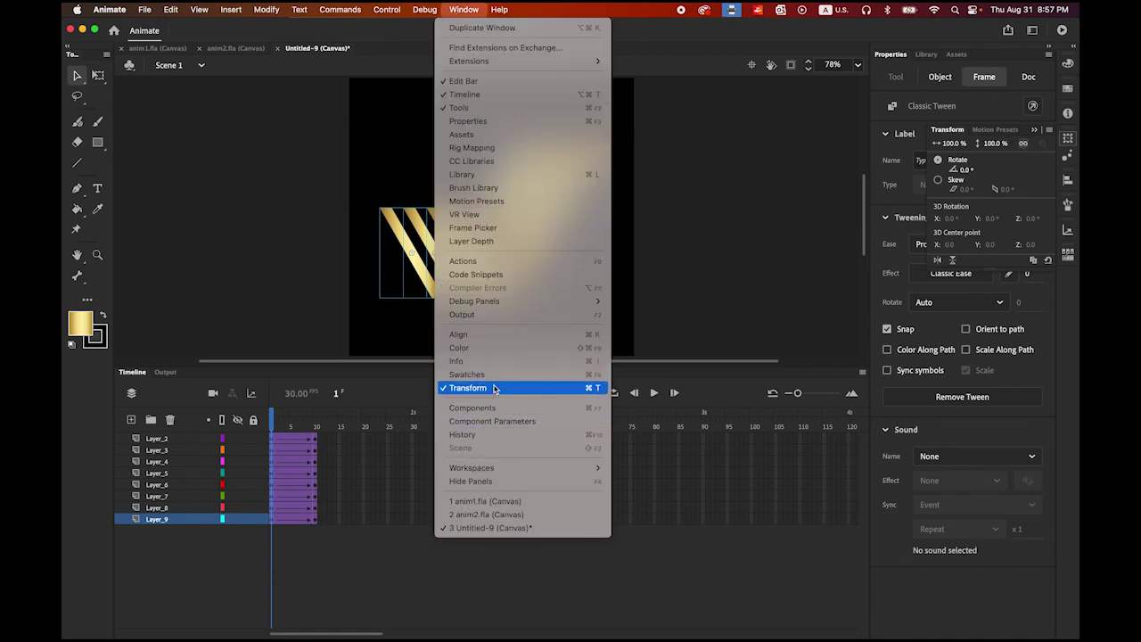
{"action": "left_click", "coordinate": [943, 167]}
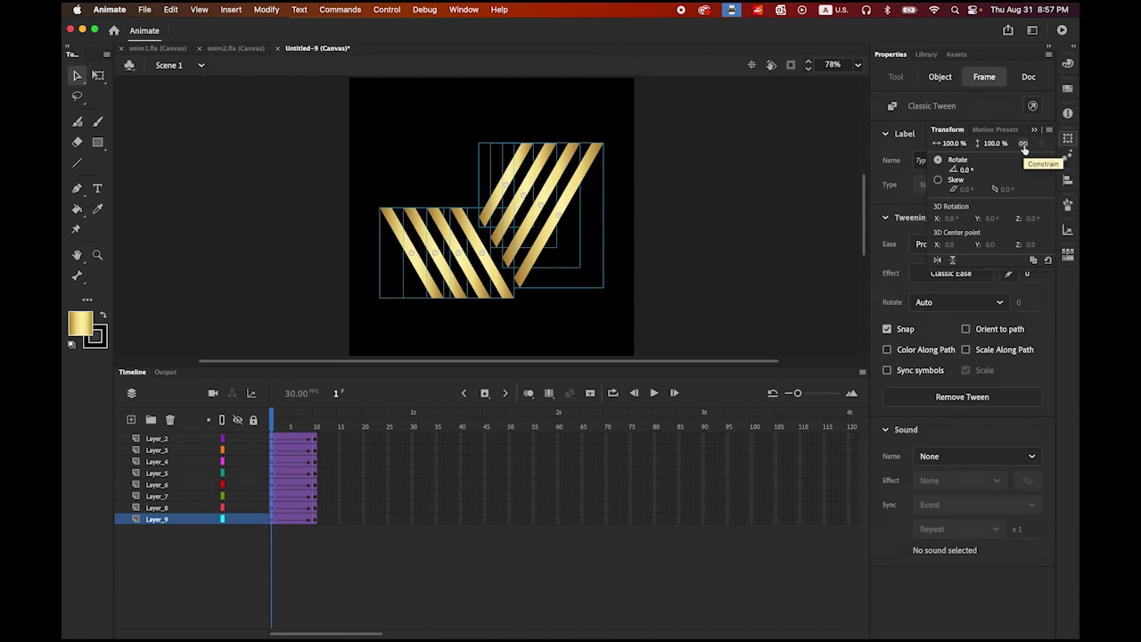
{"action": "left_click", "coordinate": [953, 144]}
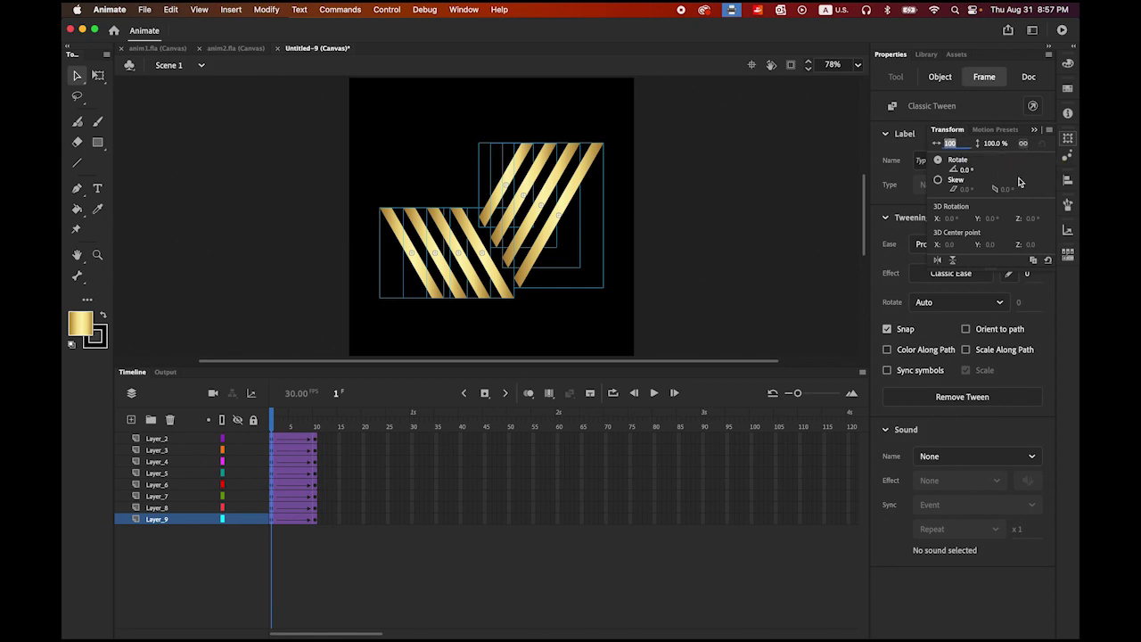
{"action": "type", "text": "200"}
{"action": "key", "text": "Return"}
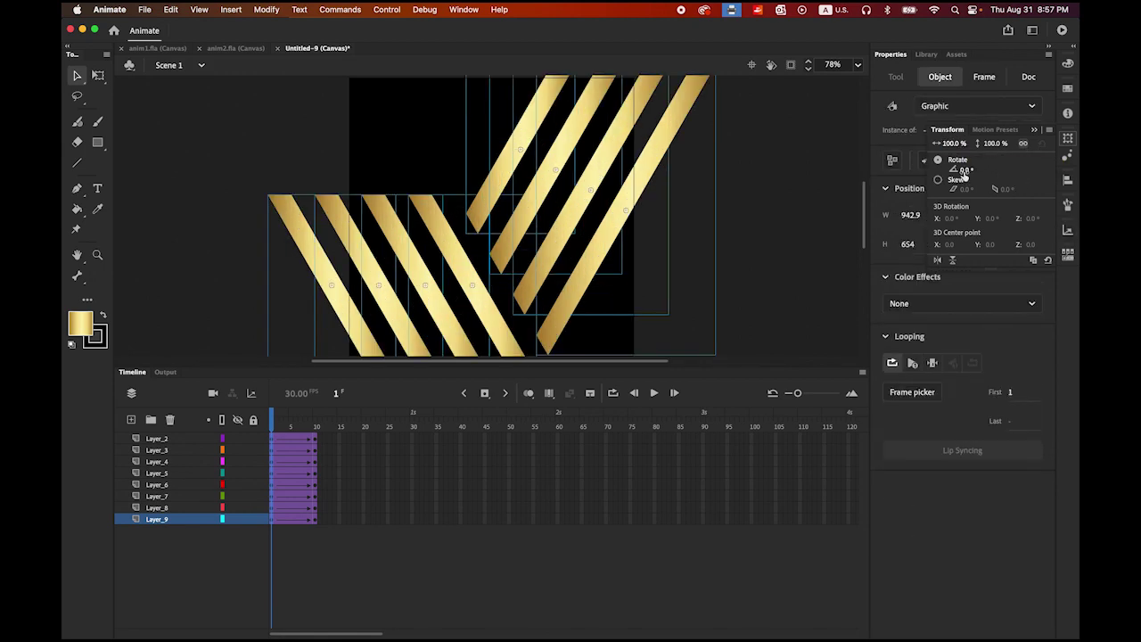
- Rotate the enlarged stripes at frame 1 by 90 degrees and set their alpha to 0%
{"action": "type", "text": "90"}
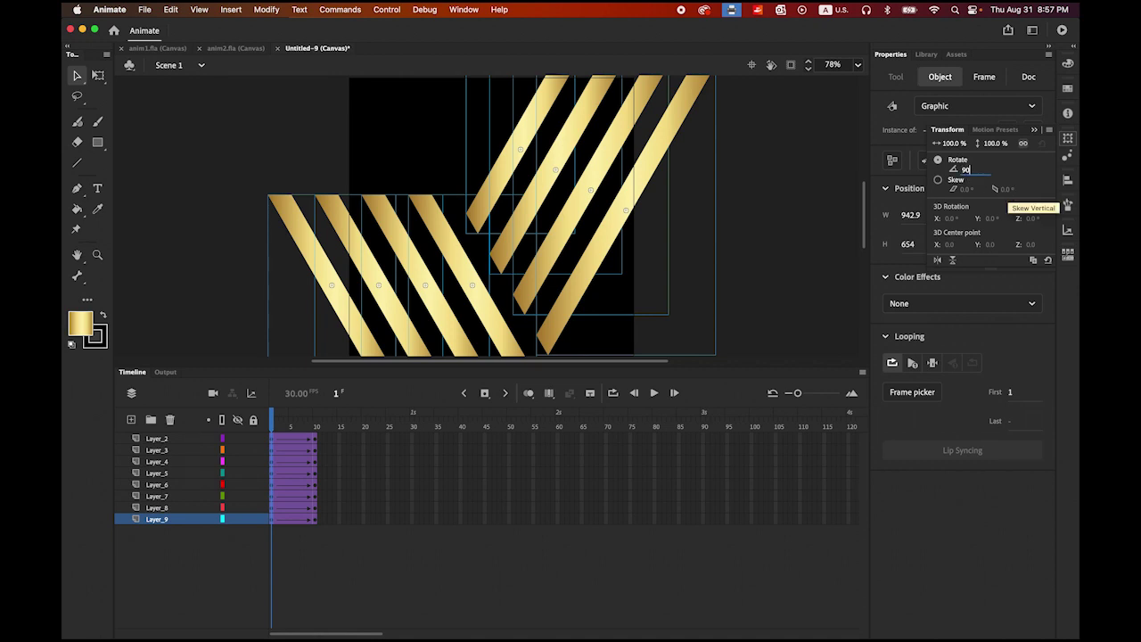
{"action": "key", "text": "Return"}
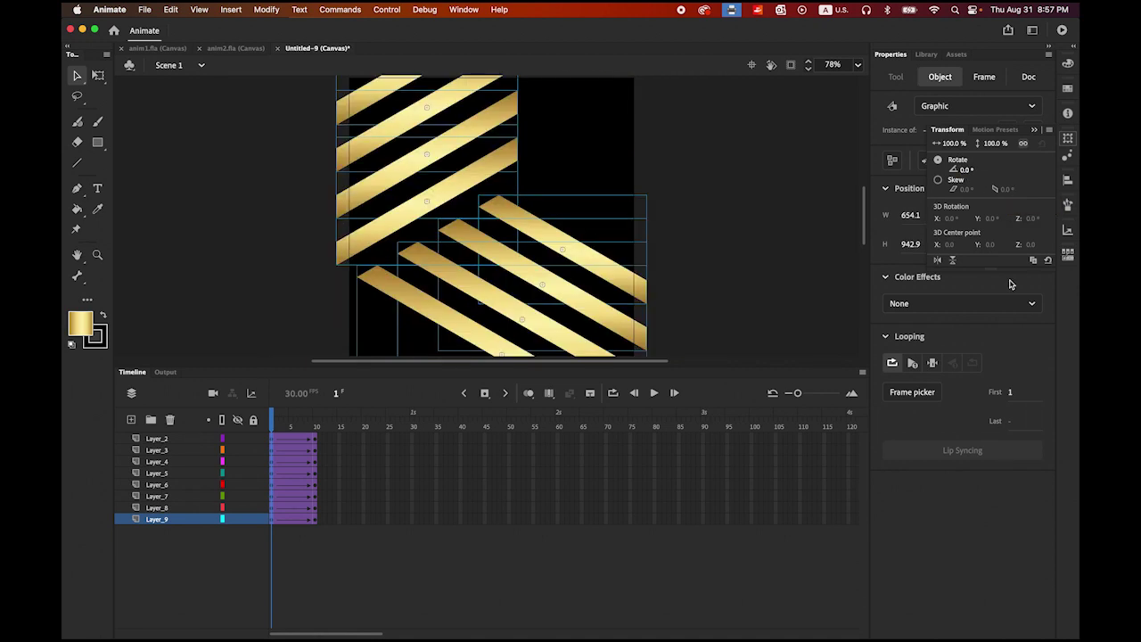
{"action": "left_click", "coordinate": [1032, 308]}
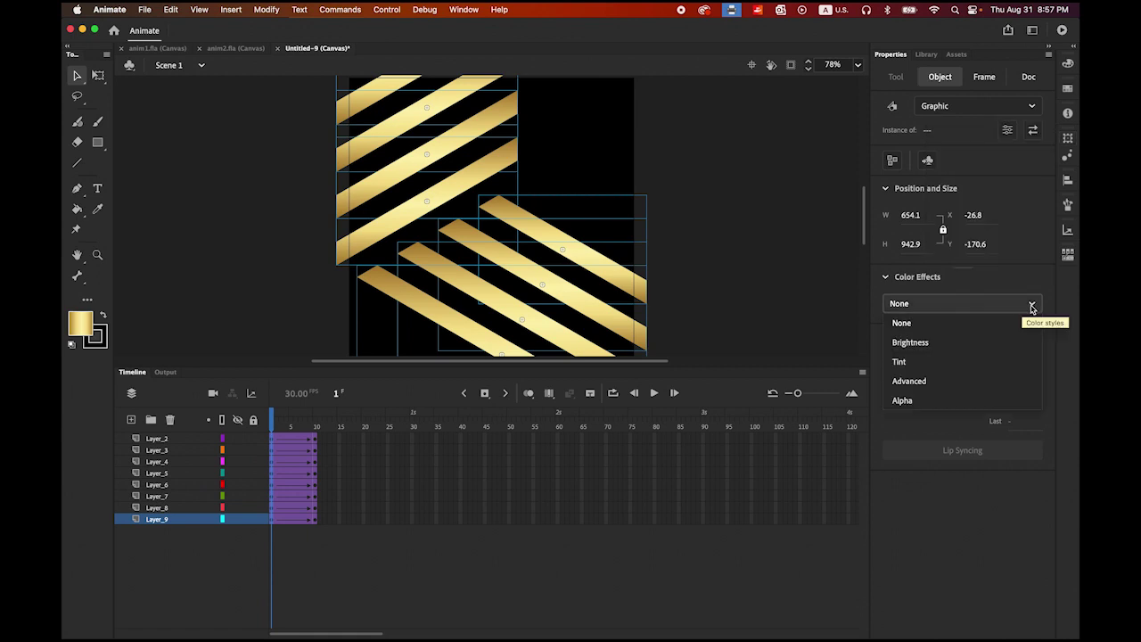
{"action": "left_click", "coordinate": [931, 402]}
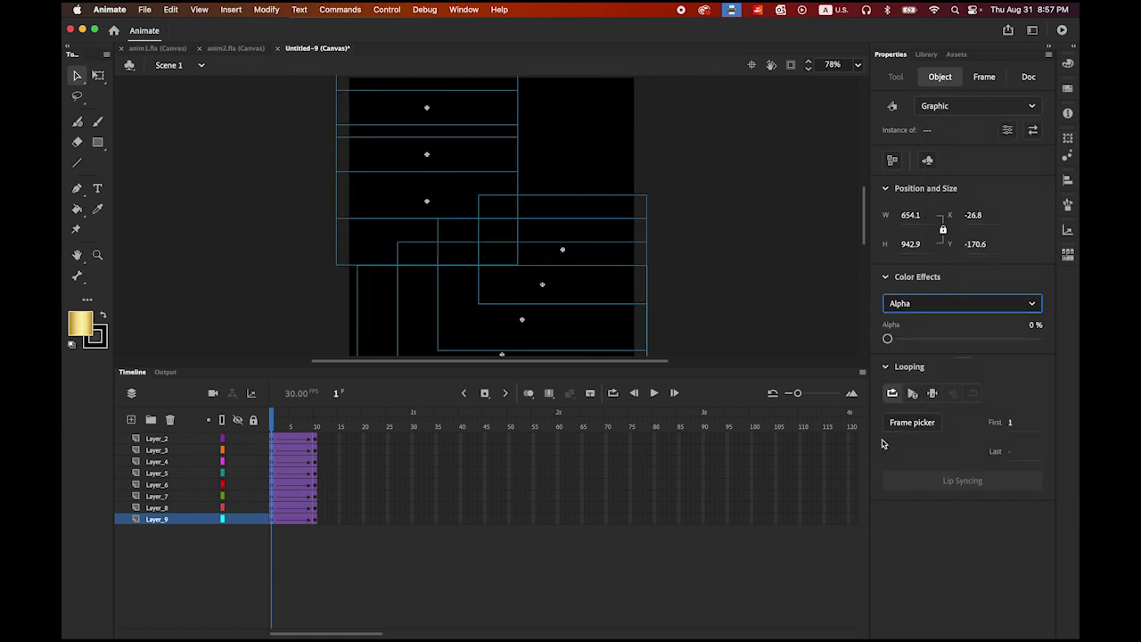
- Set the classic ease of all eight tweens to 100 and play the animation to preview it
{"action": "left_click", "coordinate": [654, 394]}
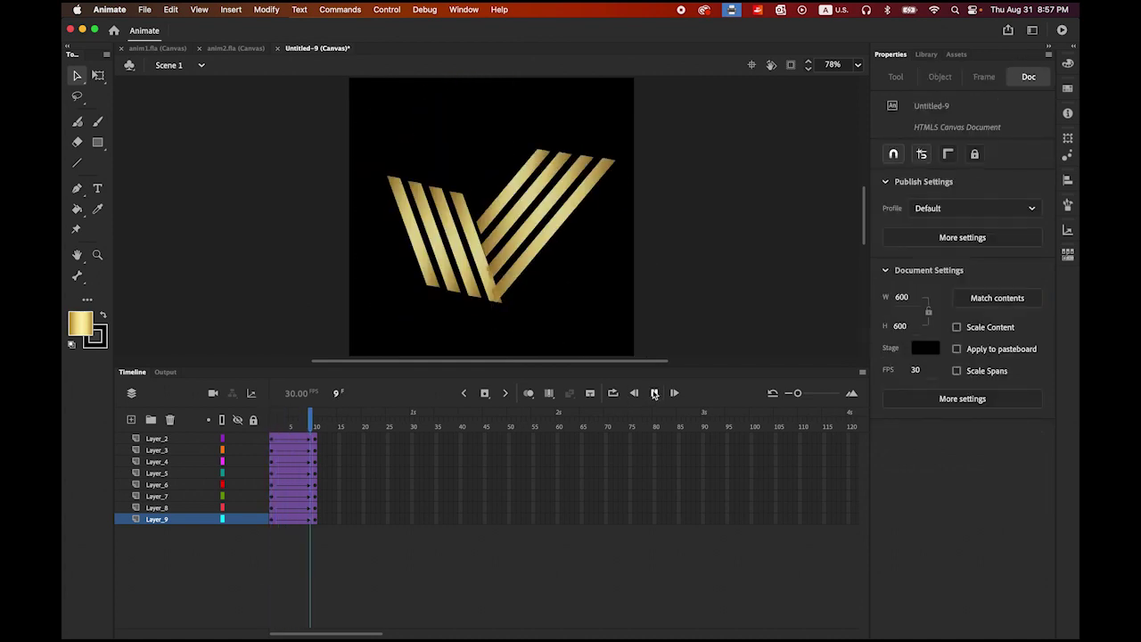
{"action": "left_click", "coordinate": [653, 393]}
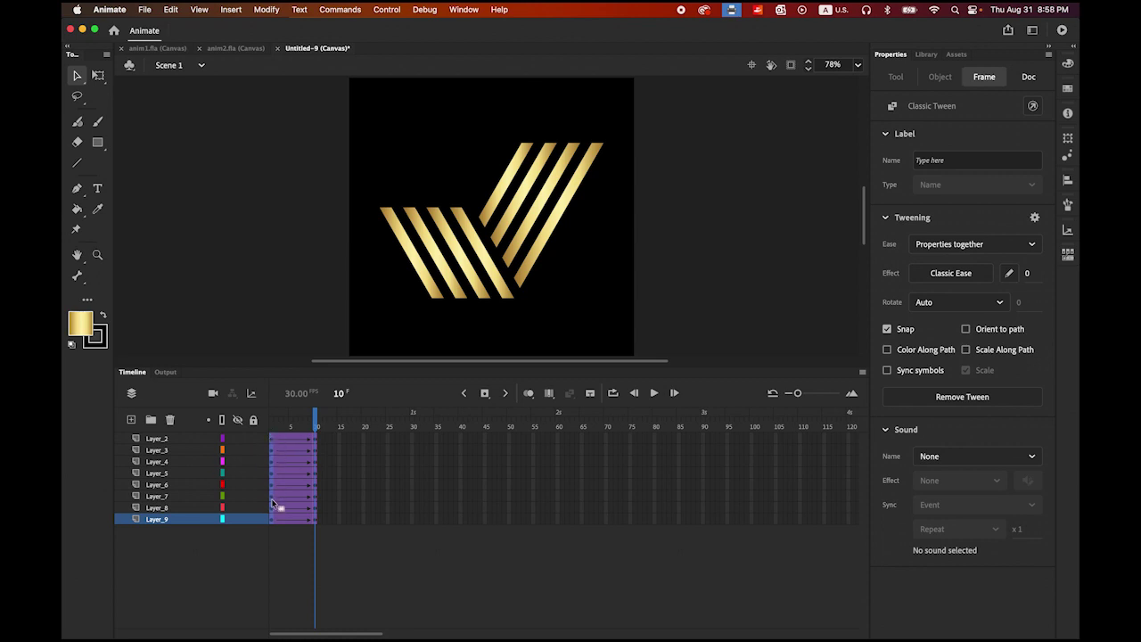
{"action": "left_click", "coordinate": [1028, 272]}
{"action": "type", "text": "100"}
{"action": "key", "text": "Return"}
{"action": "left_click", "coordinate": [653, 393]}
{"action": "left_click", "coordinate": [654, 393]}
{"action": "left_click", "coordinate": [654, 394]}
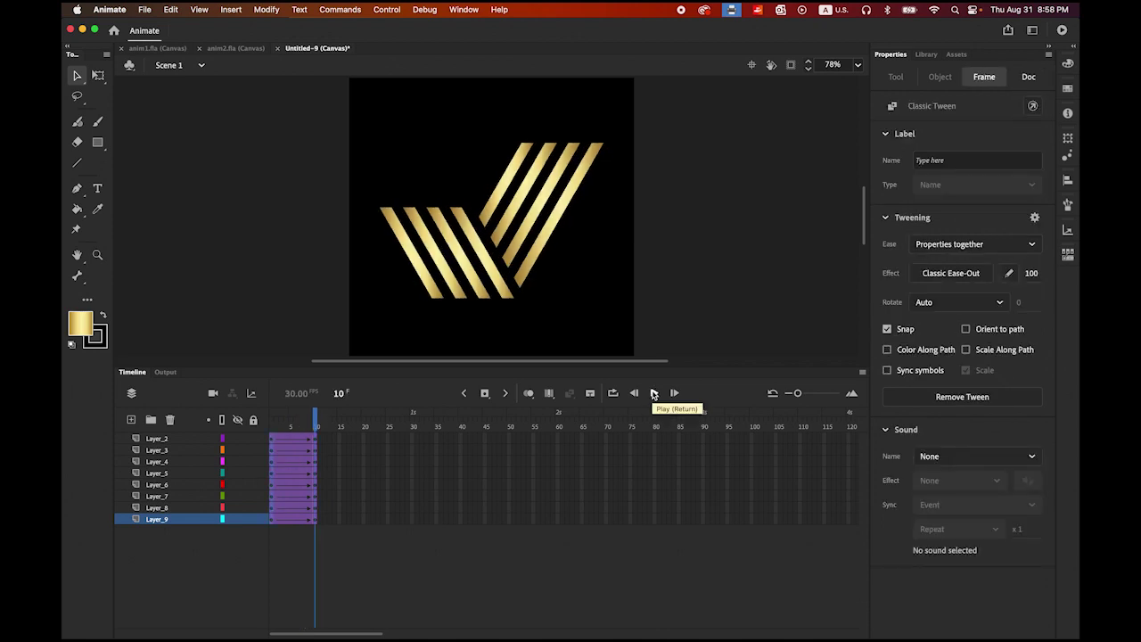
- Shift the Layer_8 tween to start at frame 4 and the Layer_7 tween to start at frame 7
{"action": "left_click", "coordinate": [198, 567]}
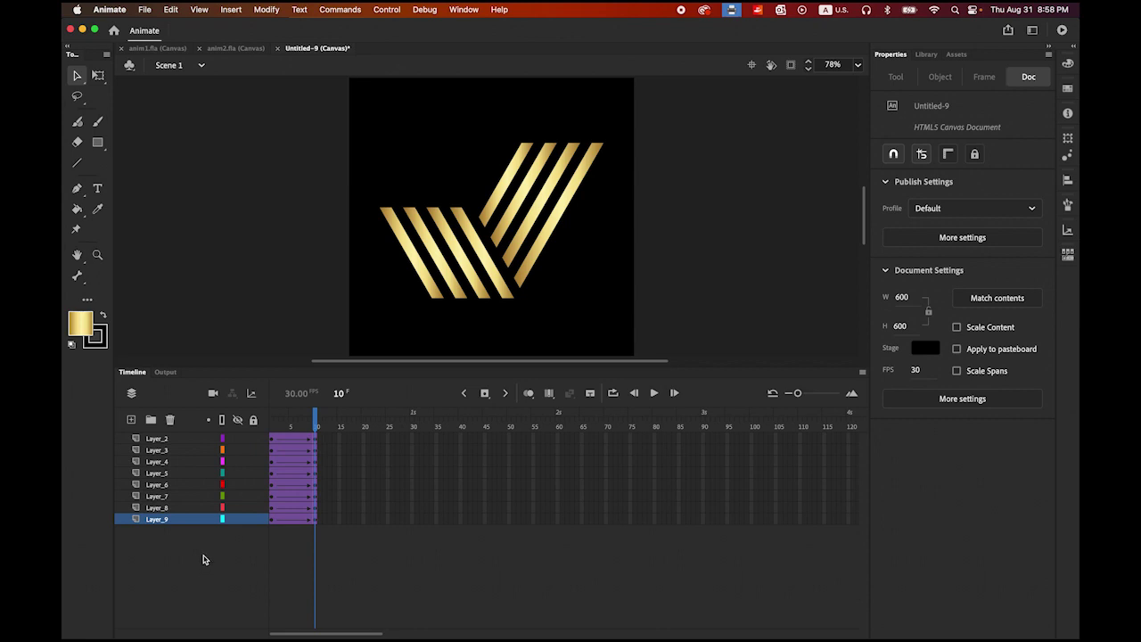
{"action": "left_click", "coordinate": [157, 521]}
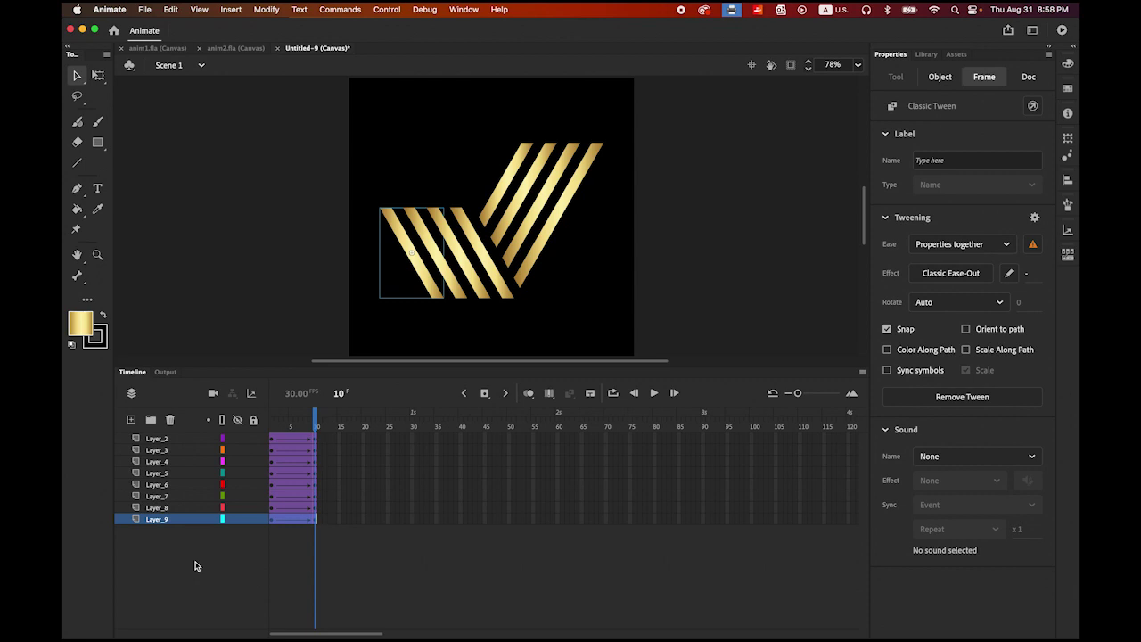
{"action": "left_click", "coordinate": [157, 507]}
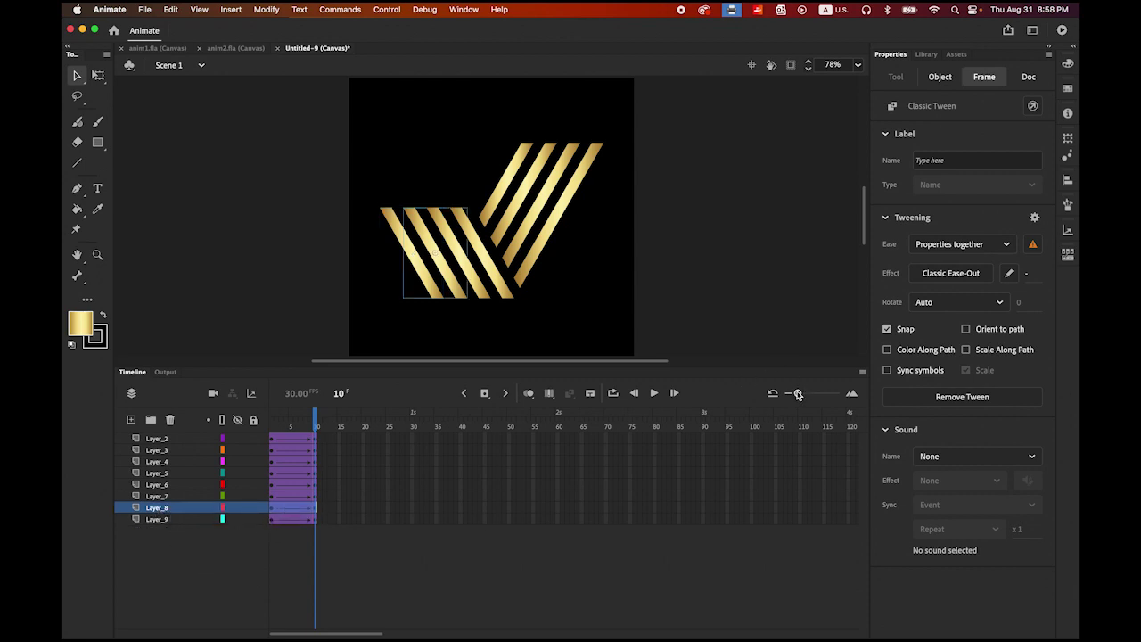
{"action": "left_click_drag", "start_coordinate": [798, 394], "coordinate": [812, 395]}
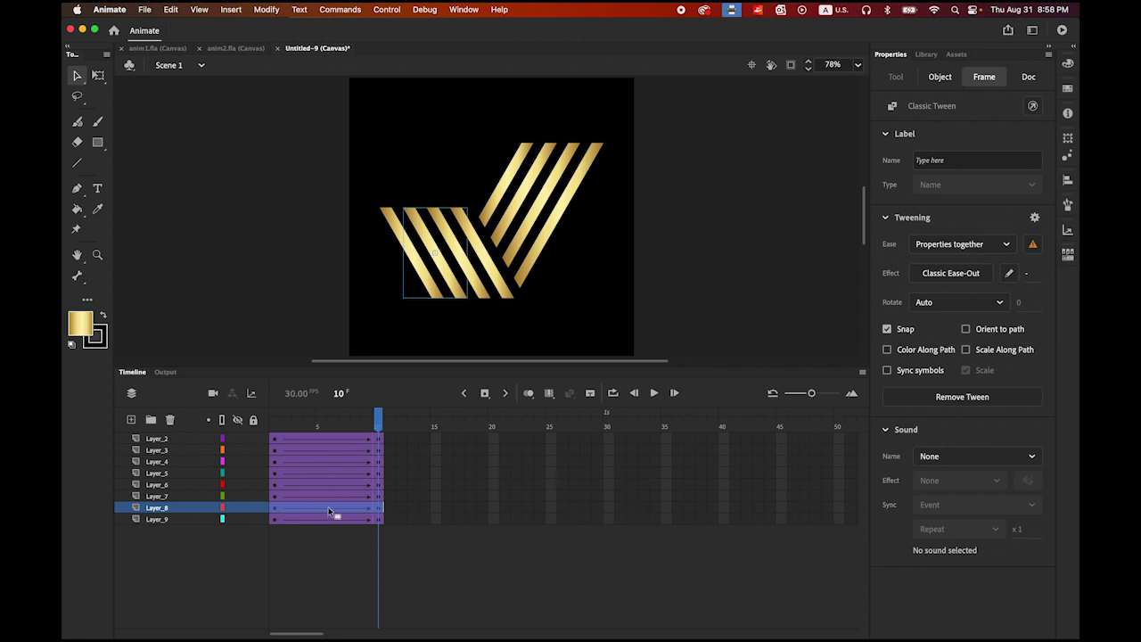
{"action": "left_click_drag", "start_coordinate": [328, 506], "coordinate": [397, 496]}
{"action": "left_click", "coordinate": [162, 497]}
- Shift the Layer_6 tween to start at frame 10 and the Layer_5 tween to start at frame 13
{"action": "left_click", "coordinate": [306, 486]}
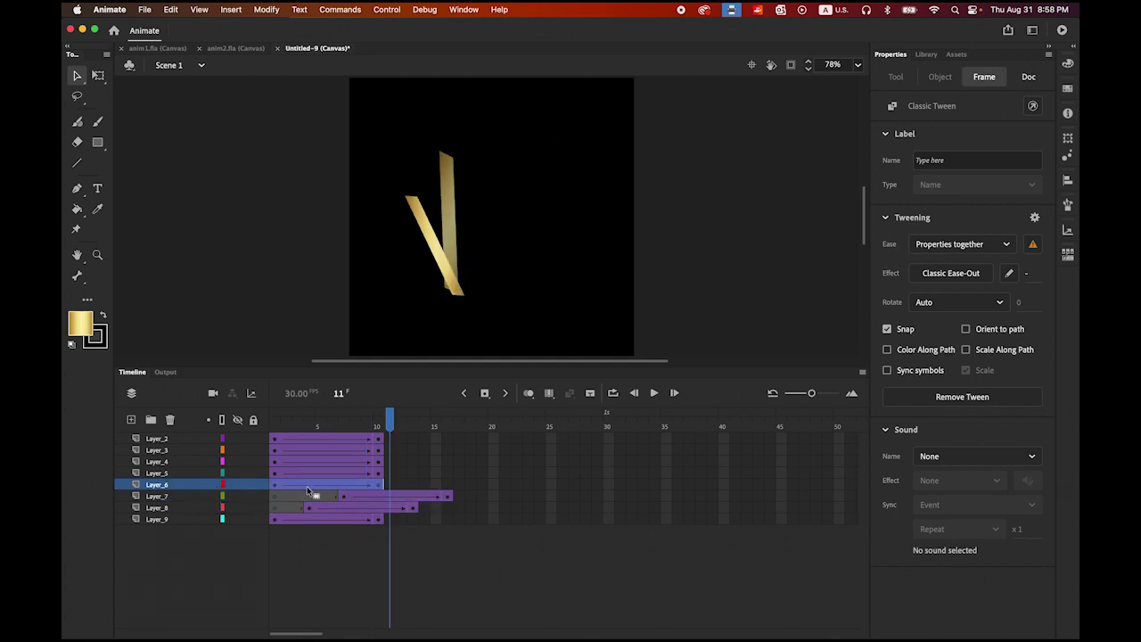
{"action": "left_click_drag", "start_coordinate": [307, 486], "coordinate": [414, 489]}
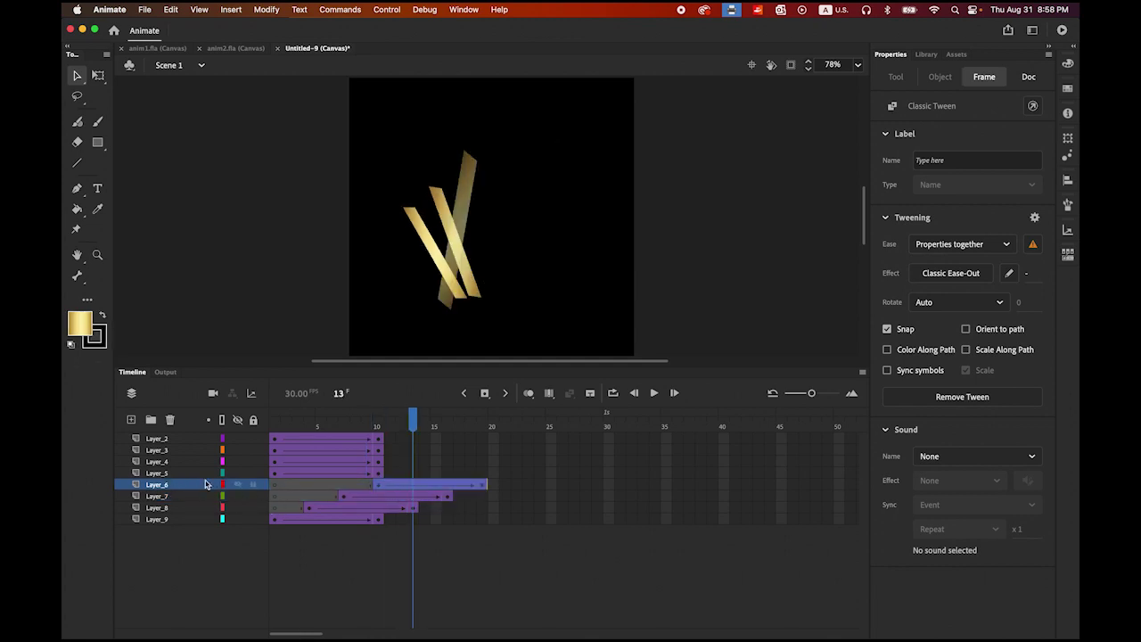
{"action": "left_click", "coordinate": [186, 474]}
{"action": "left_click_drag", "start_coordinate": [305, 477], "coordinate": [448, 479]}
- Shift the tweens on Layer_4, Layer_3 and Layer_2 to start at frames 16, 19 and 22 respectively
{"action": "left_click", "coordinate": [165, 462]}
{"action": "left_click", "coordinate": [339, 462]}
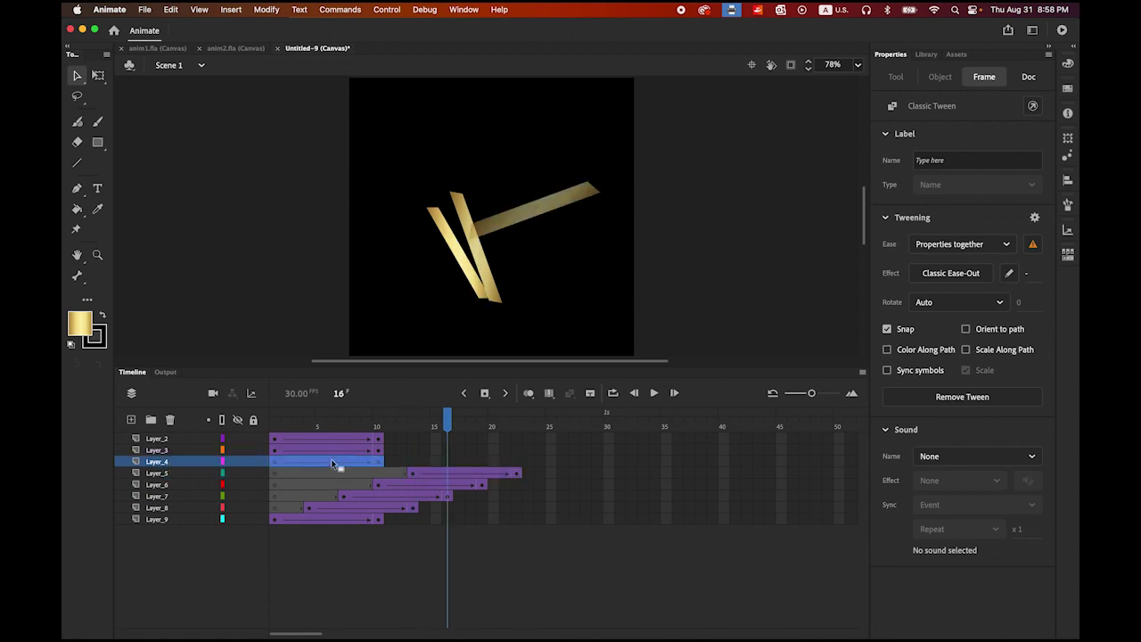
{"action": "left_click_drag", "start_coordinate": [339, 462], "coordinate": [493, 462]}
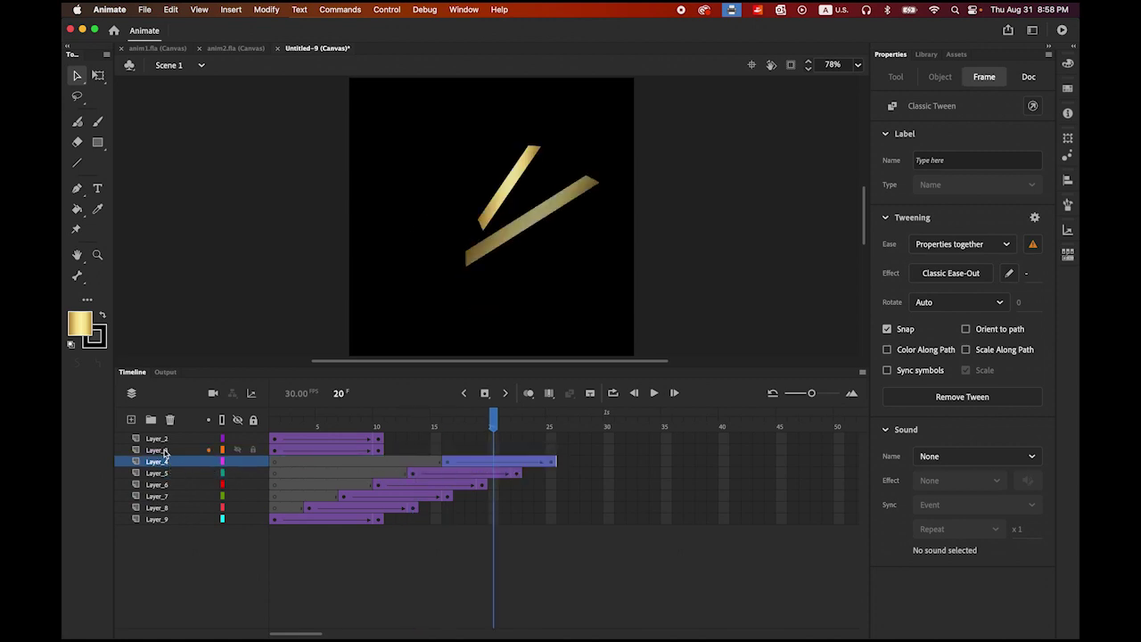
{"action": "left_click", "coordinate": [165, 450]}
{"action": "left_click_drag", "start_coordinate": [332, 450], "coordinate": [543, 453]}
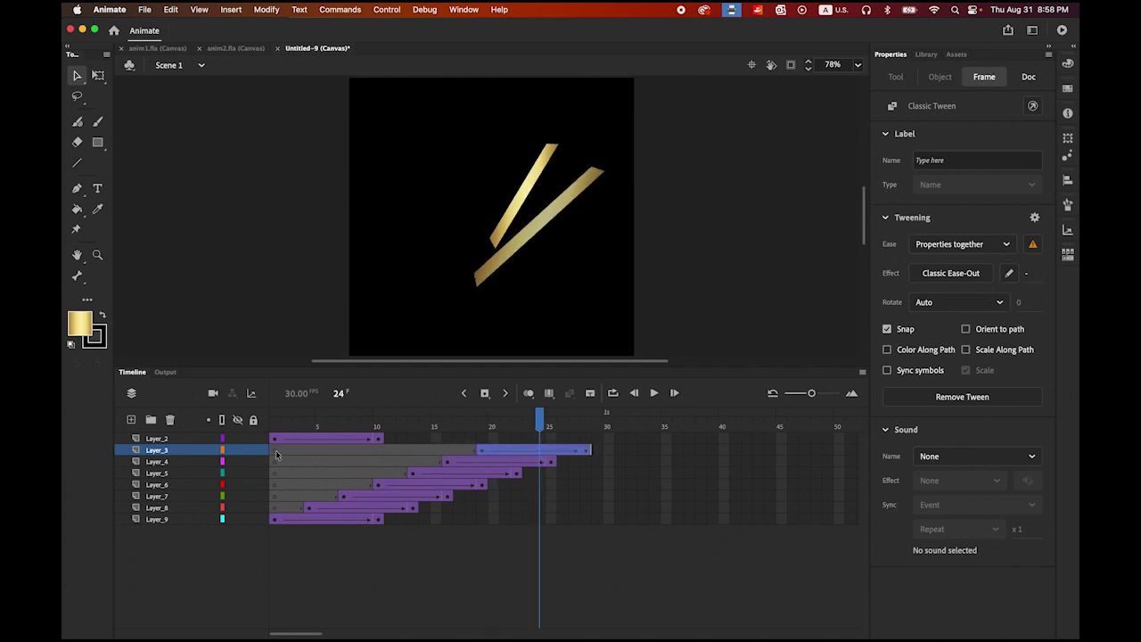
{"action": "left_click", "coordinate": [165, 439]}
{"action": "left_click_drag", "start_coordinate": [313, 448], "coordinate": [621, 419]}
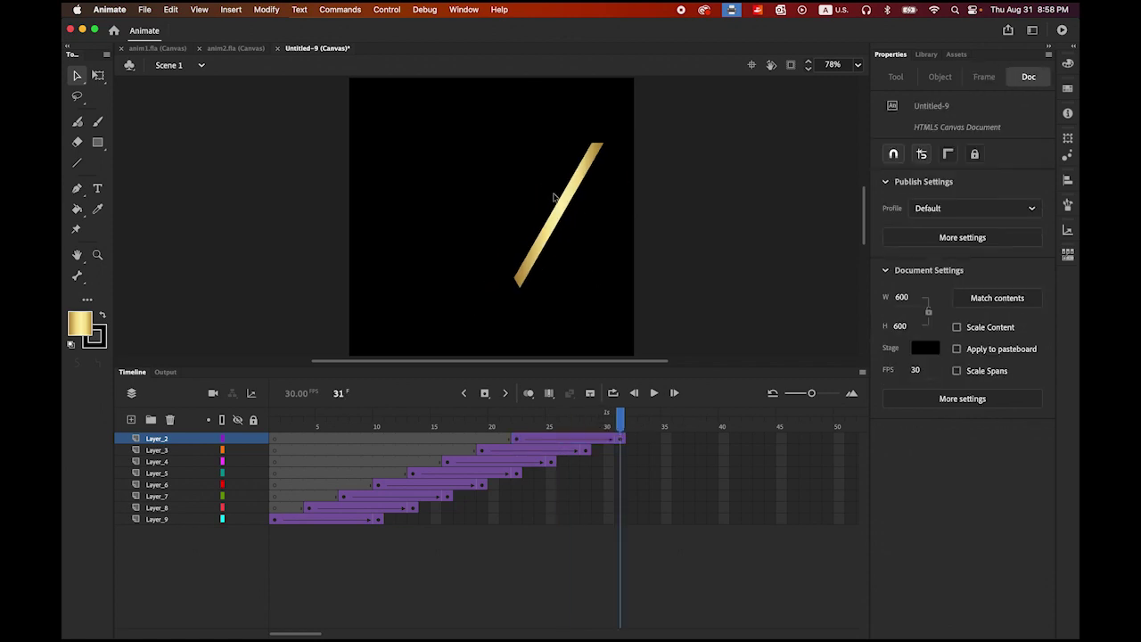
- Insert keyframes at frame 31 on Layer_3 through Layer_9 and play the animation to preview it
{"action": "left_click", "coordinate": [622, 452]}
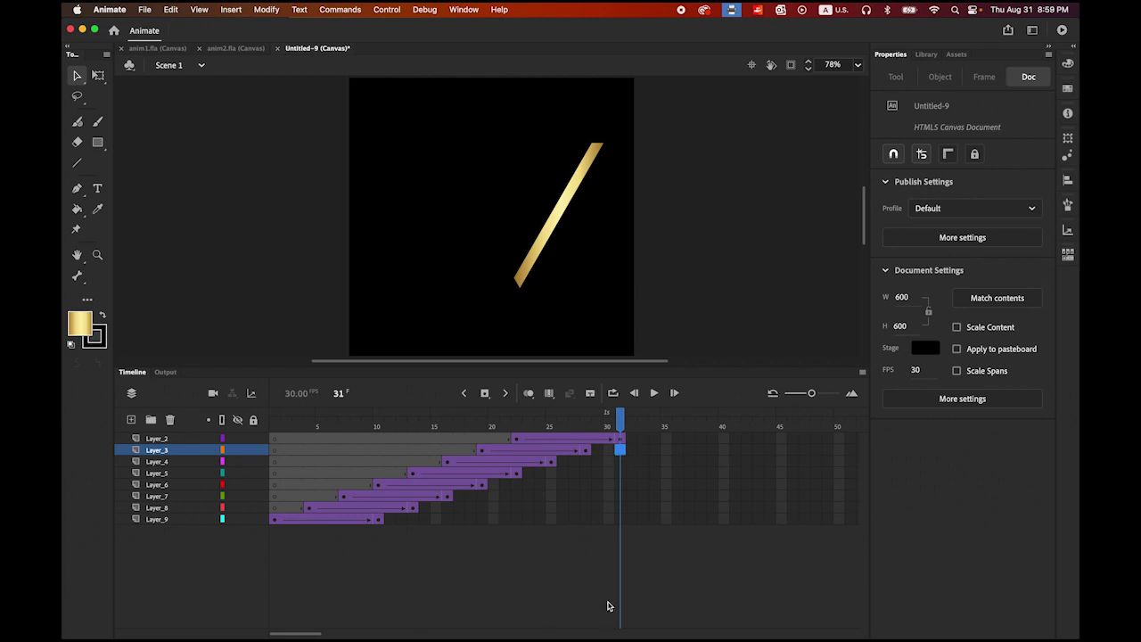
{"action": "left_click", "coordinate": [620, 522], "text": "shift"}
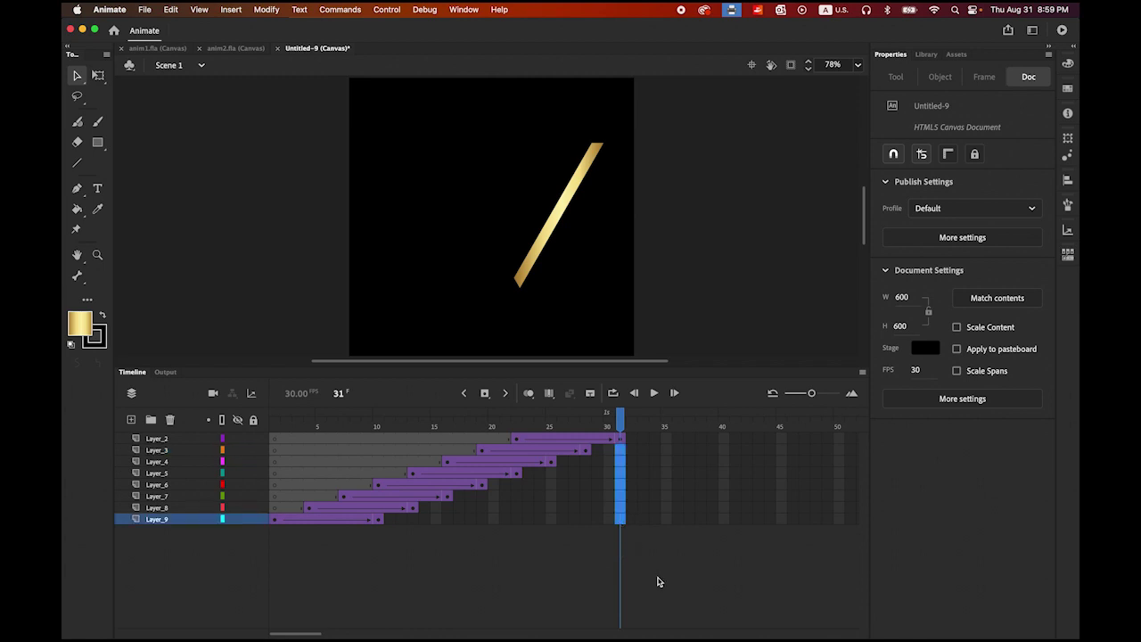
{"action": "left_click", "coordinate": [484, 395]}
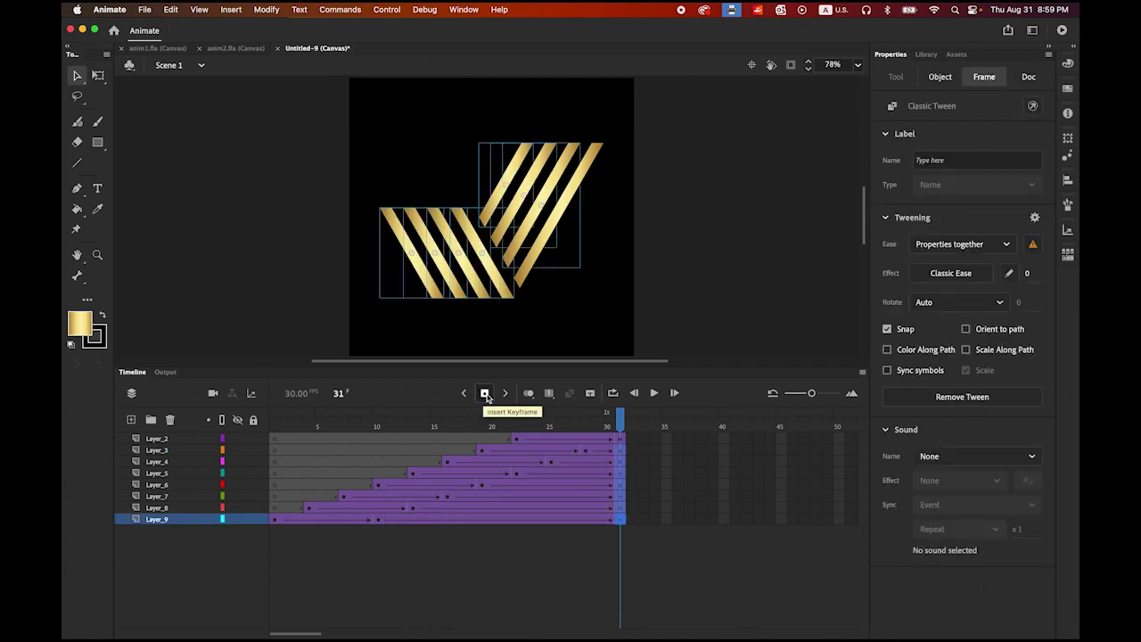
{"action": "left_click", "coordinate": [654, 393]}
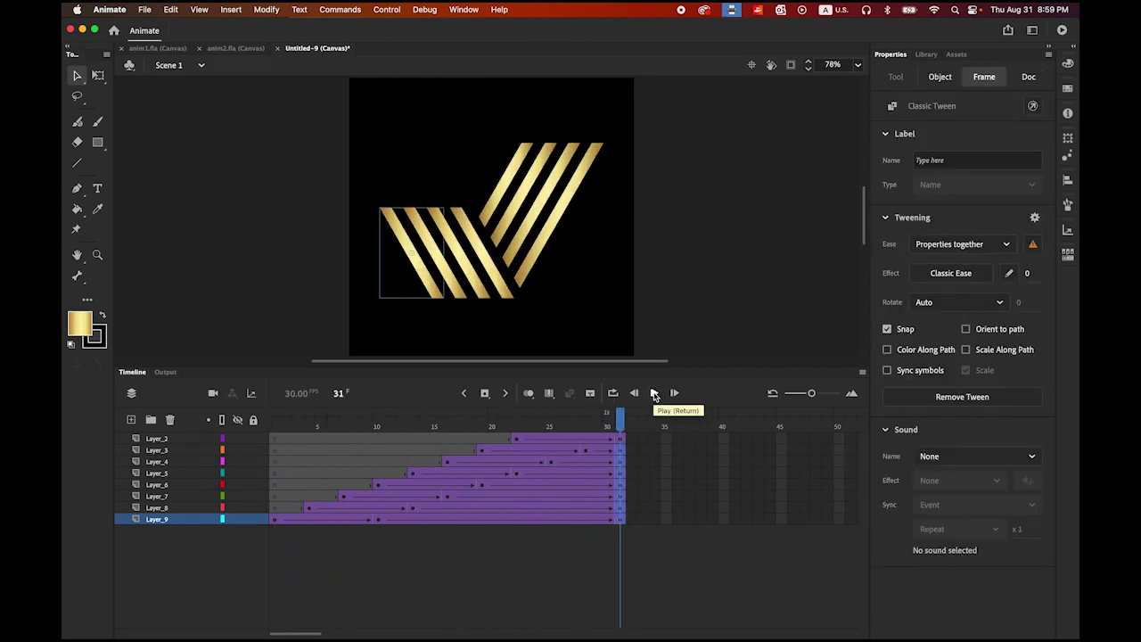
{"action": "left_click", "coordinate": [654, 394]}
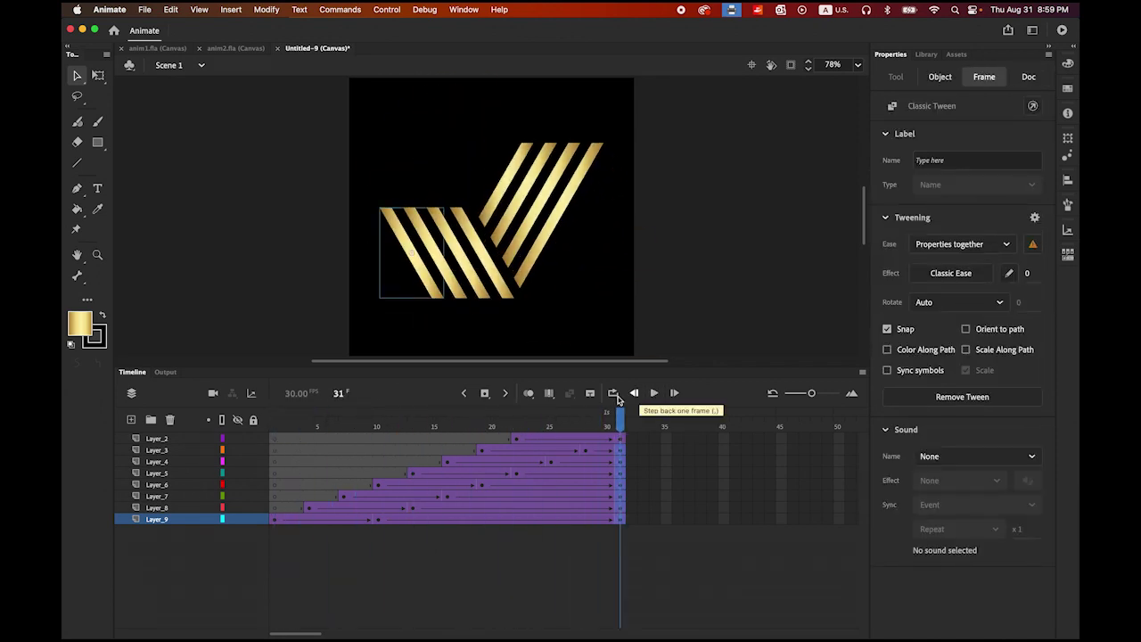
- Insert keyframes at frame 120 on all eight layers, Layer_2 through Layer_9
{"action": "left_click_drag", "start_coordinate": [812, 393], "coordinate": [799, 398]}
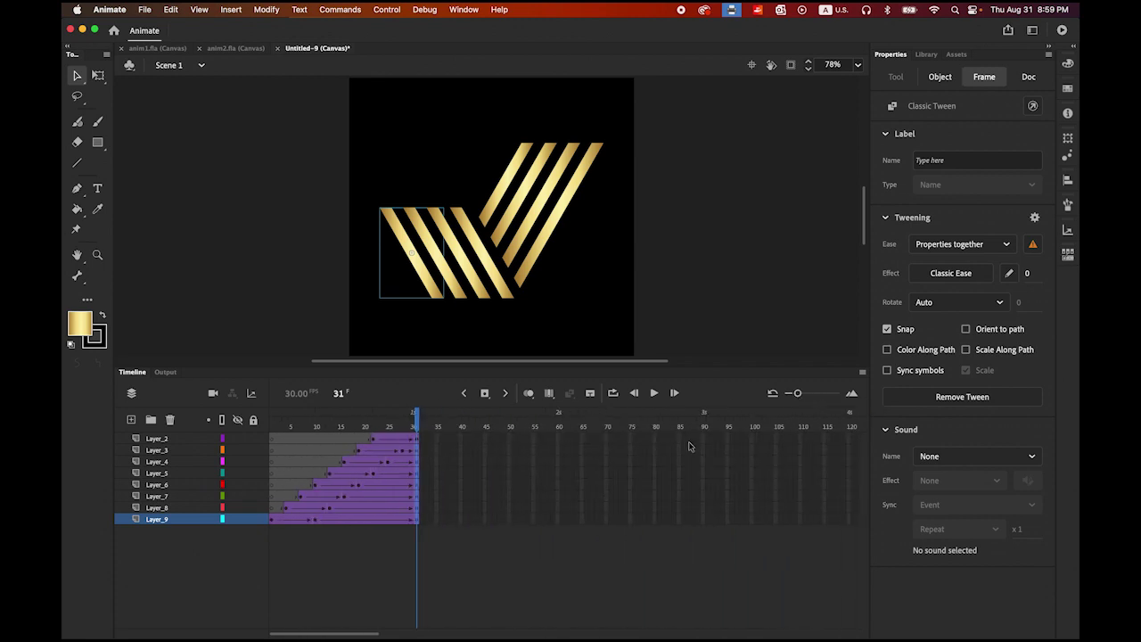
{"action": "left_click", "coordinate": [849, 440]}
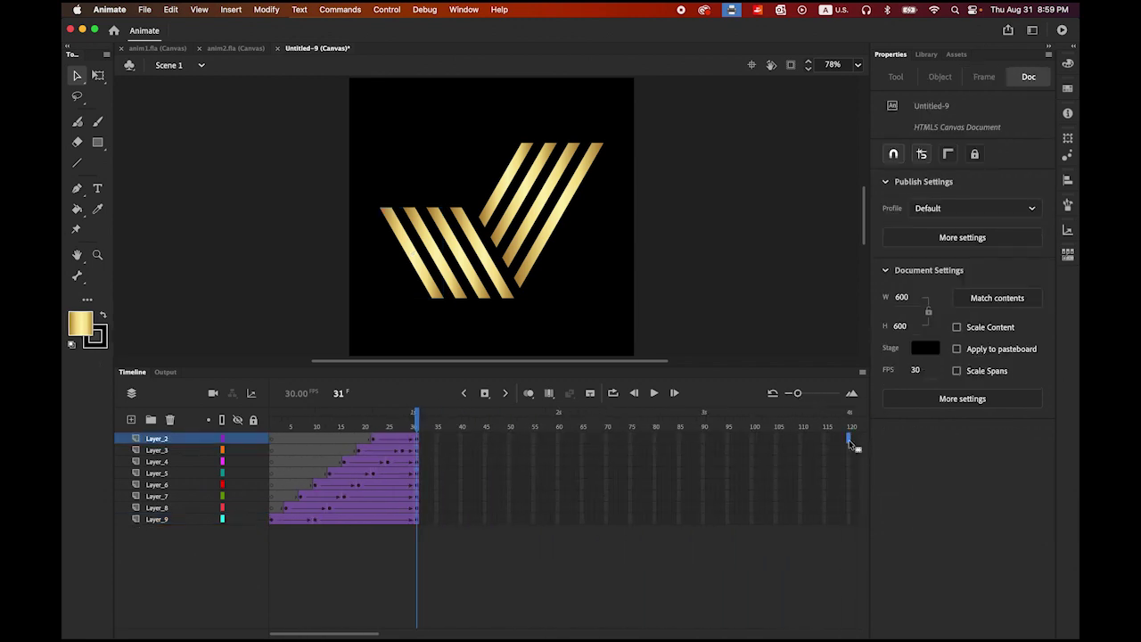
{"action": "left_click", "coordinate": [848, 519]}
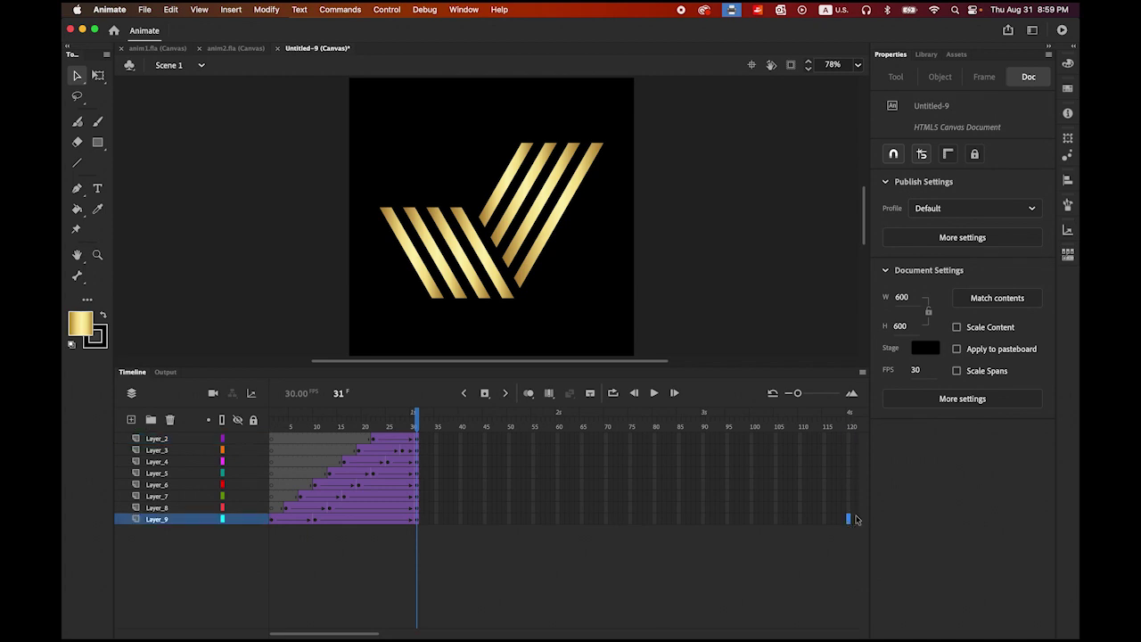
{"action": "left_click", "coordinate": [848, 438], "text": "shift"}
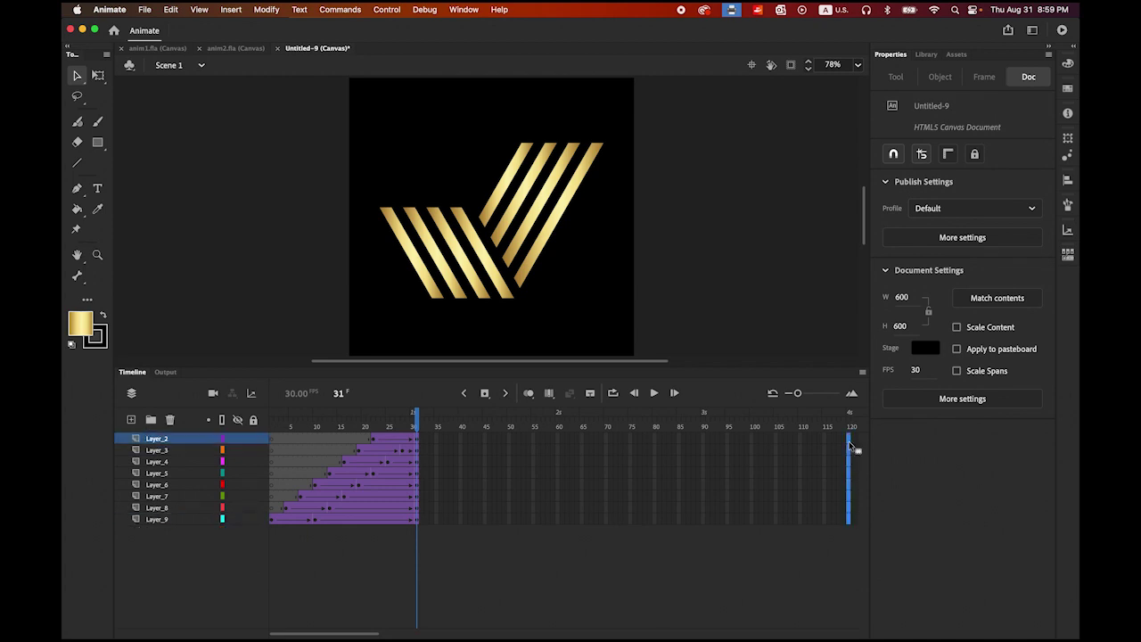
{"action": "left_click", "coordinate": [485, 393]}
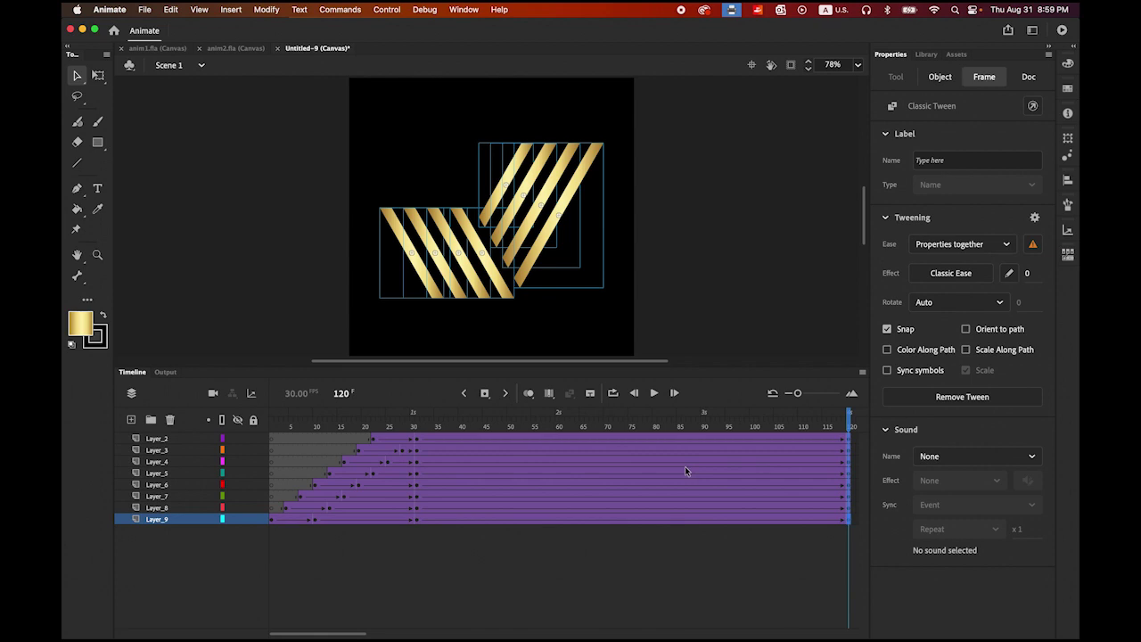
- Save the document as anim3.fla in the 1logo_3animations folder
{"action": "left_click", "coordinate": [145, 9]}
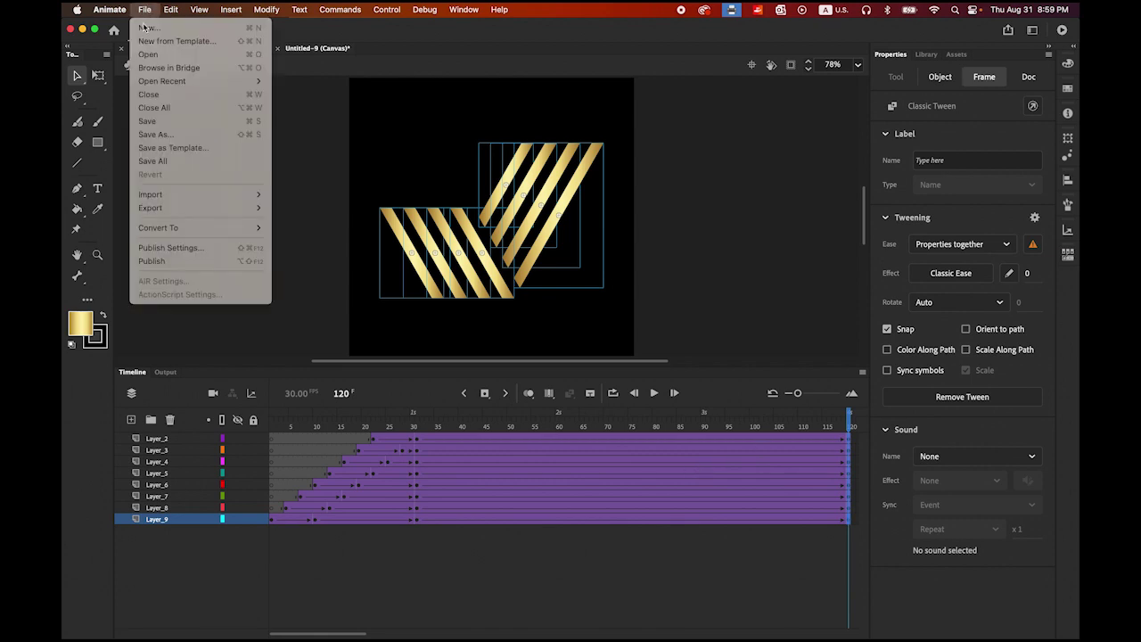
{"action": "left_click", "coordinate": [167, 134]}
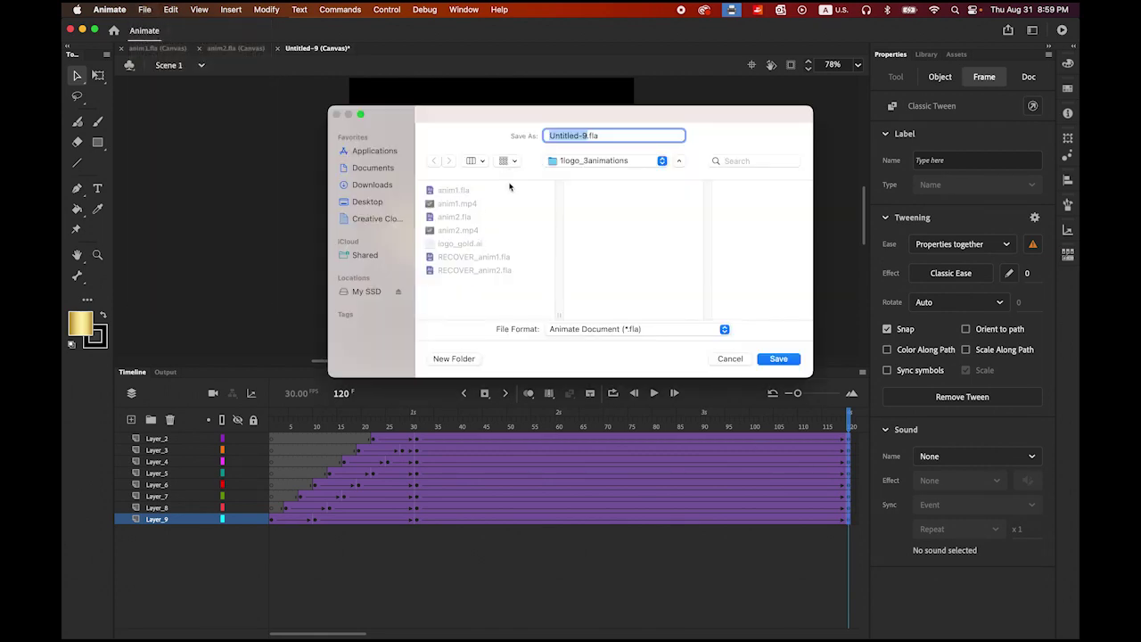
{"action": "type", "text": "anim3"}
{"action": "left_click", "coordinate": [794, 361]}
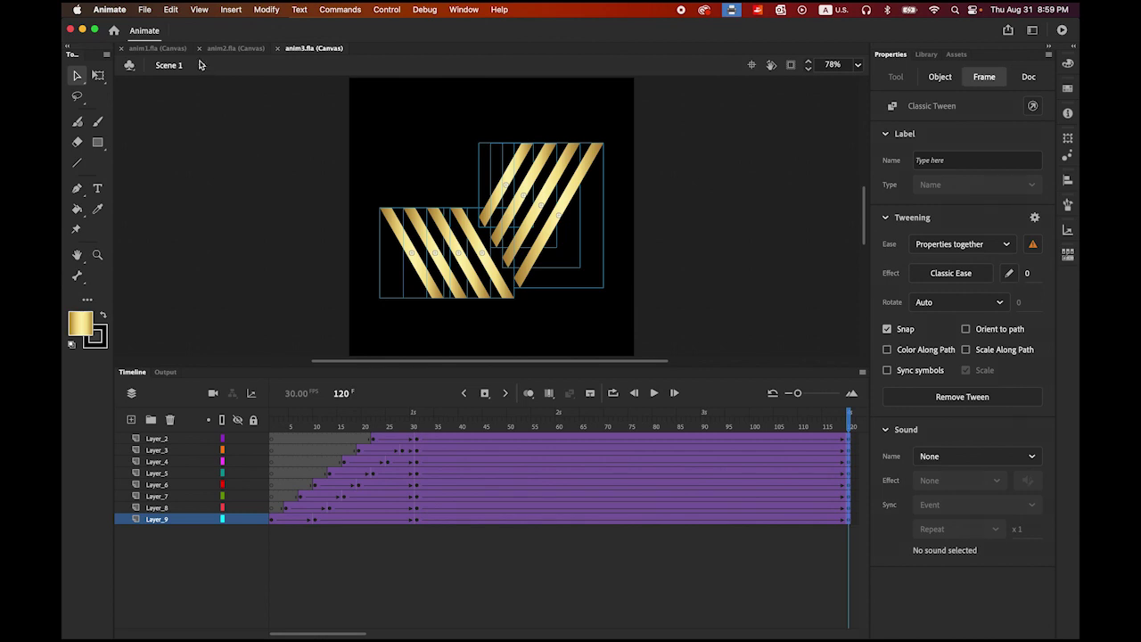
- Export the entire movie as an H.264 video named anim3 to the 1logo_3animations folder, with the Media Encoder render queue starting immediately
{"action": "left_click", "coordinate": [145, 8]}
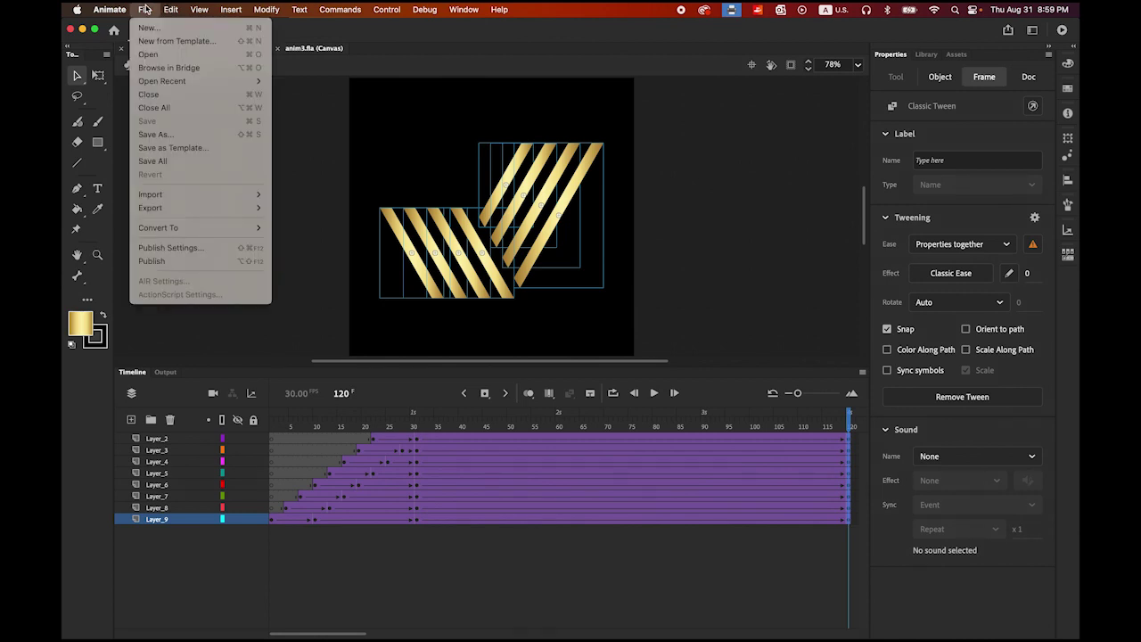
{"action": "mouse_move", "coordinate": [183, 207]}
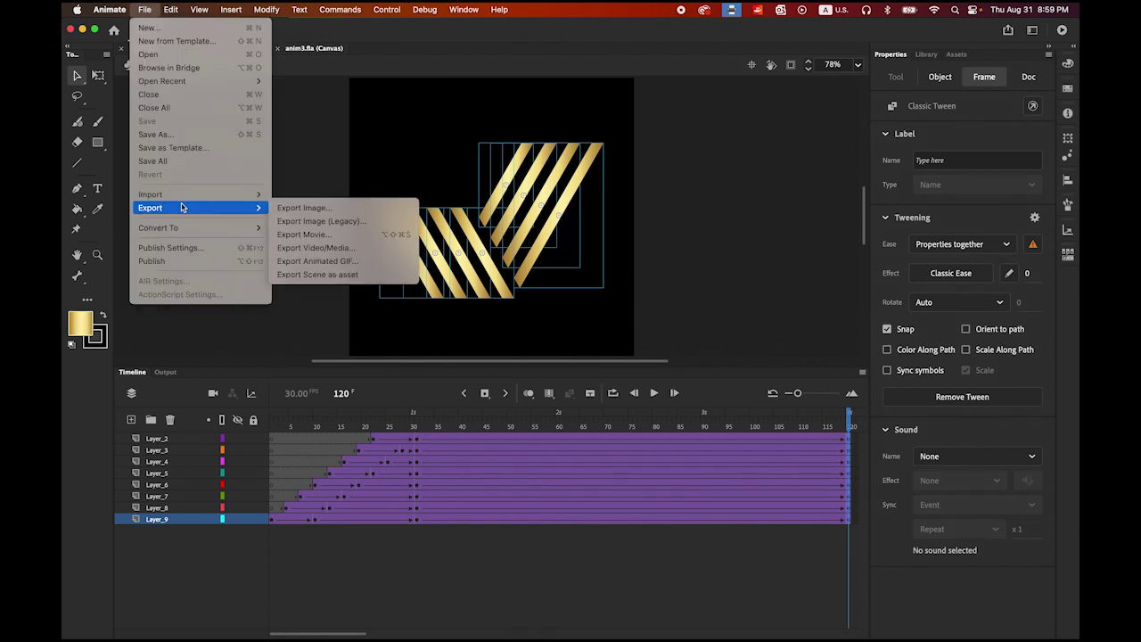
{"action": "left_click", "coordinate": [363, 252]}
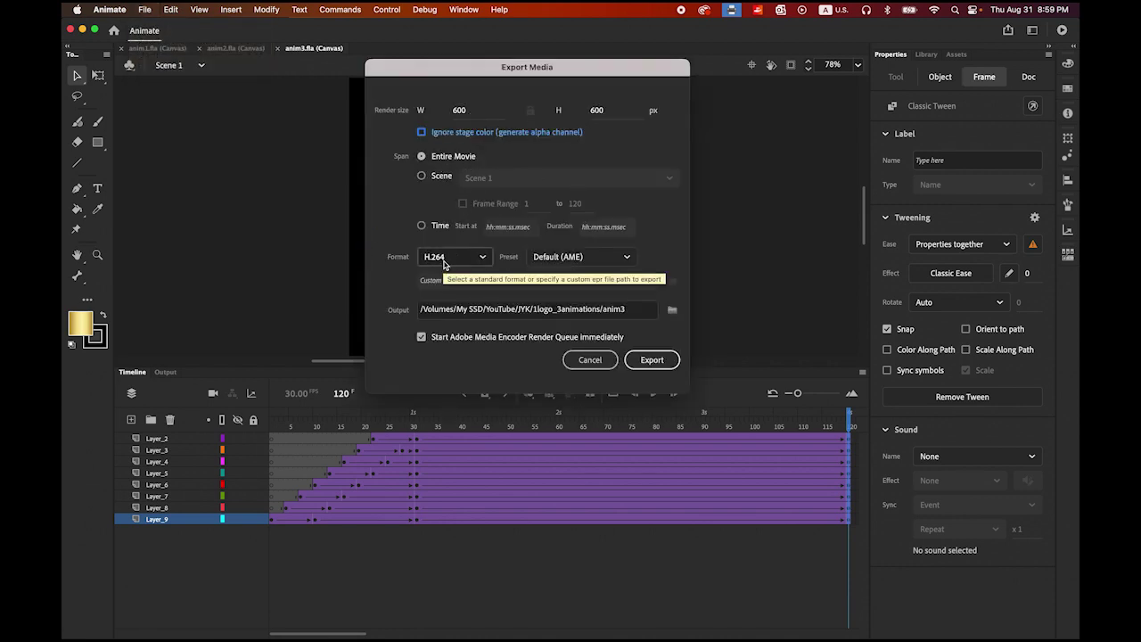
{"action": "left_click", "coordinate": [672, 310]}
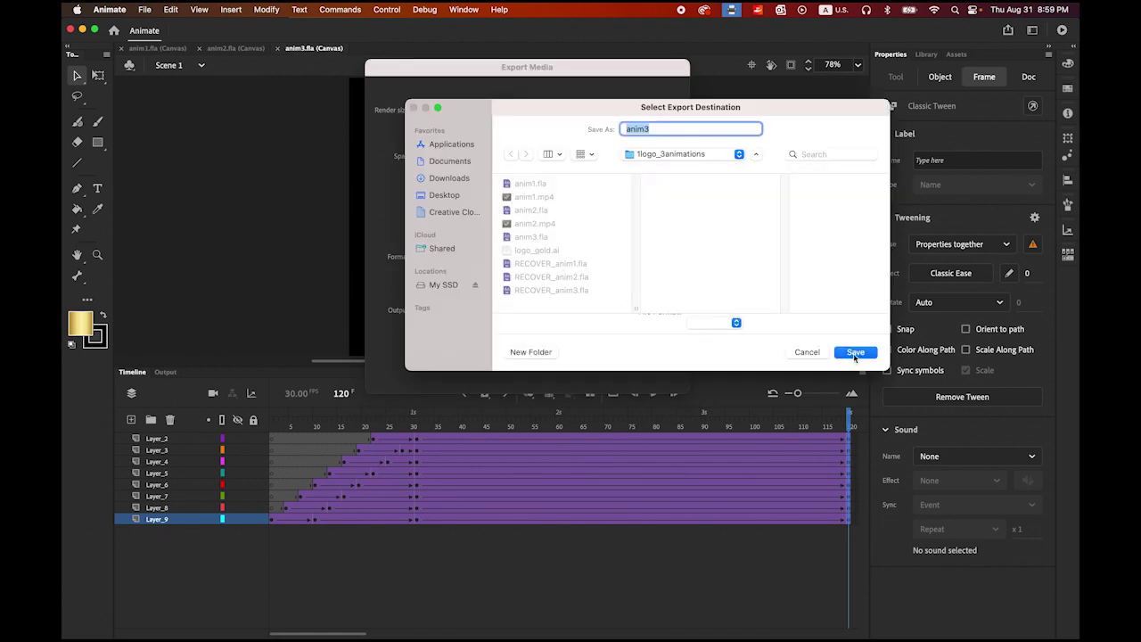
{"action": "left_click", "coordinate": [855, 352]}
{"action": "left_click", "coordinate": [430, 340]}
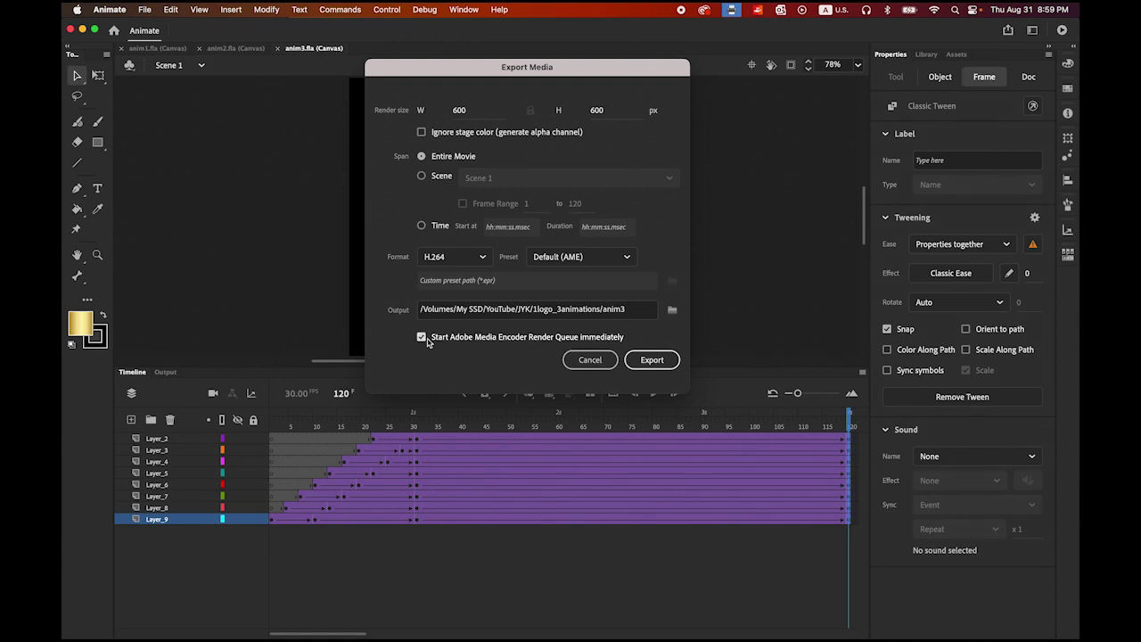
{"action": "left_click", "coordinate": [647, 365]}
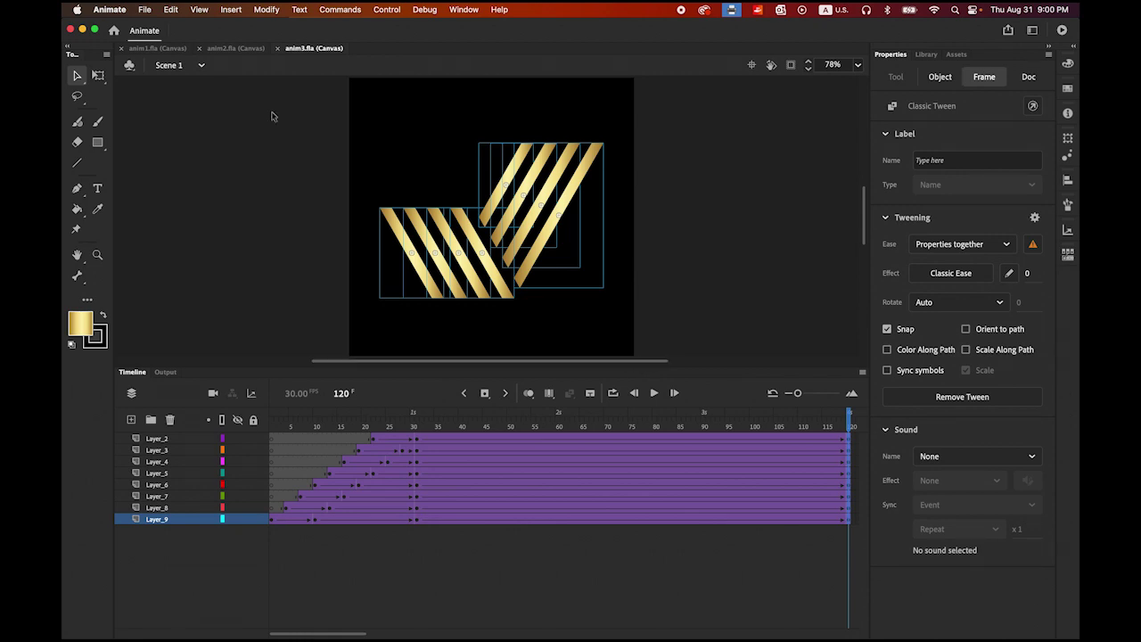
- Switch to Finder and play the exported anim3.mp4 in a quick preview, then close the preview
{"action": "mouse_move", "coordinate": [158, 625]}
{"action": "left_click", "coordinate": [90, 615]}
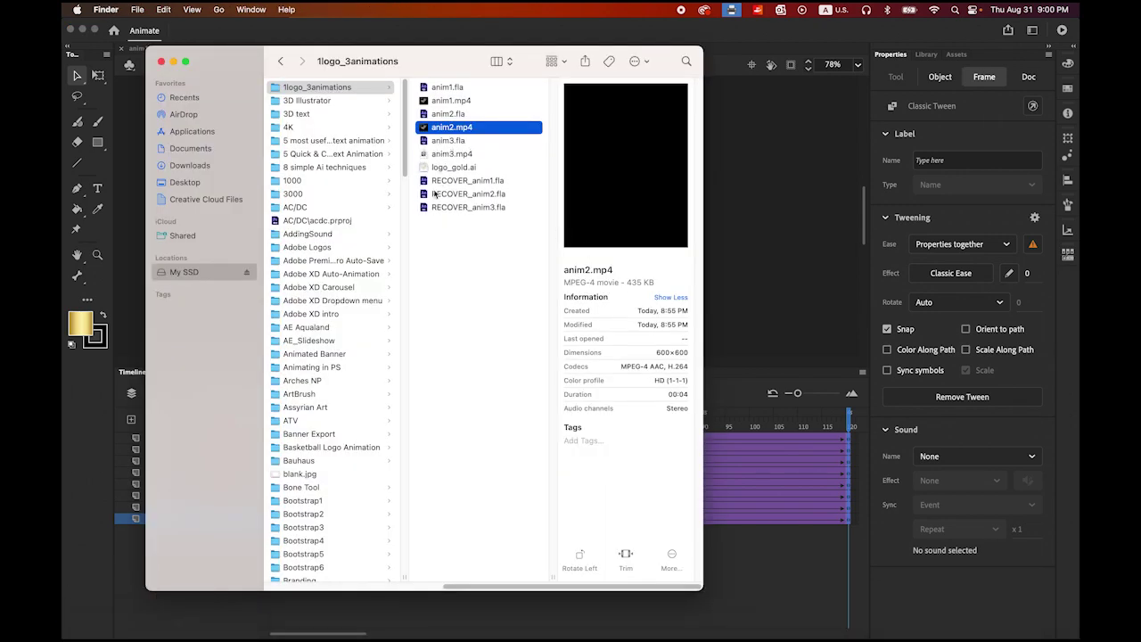
{"action": "key", "text": "Down"}
{"action": "key", "text": "Down"}
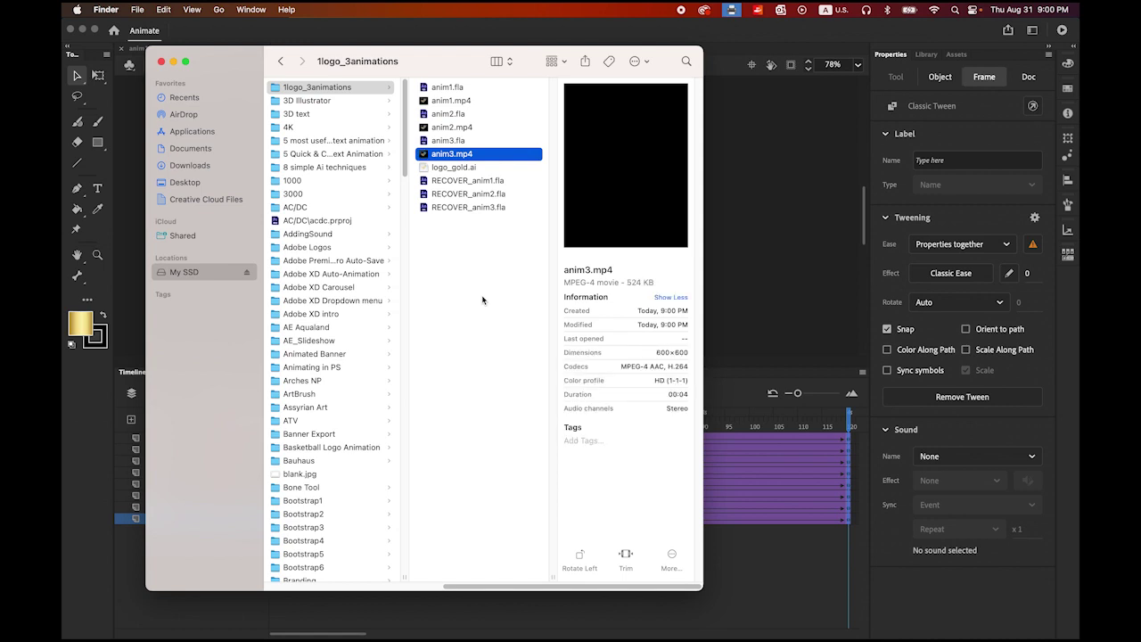
{"action": "key", "text": "space"}
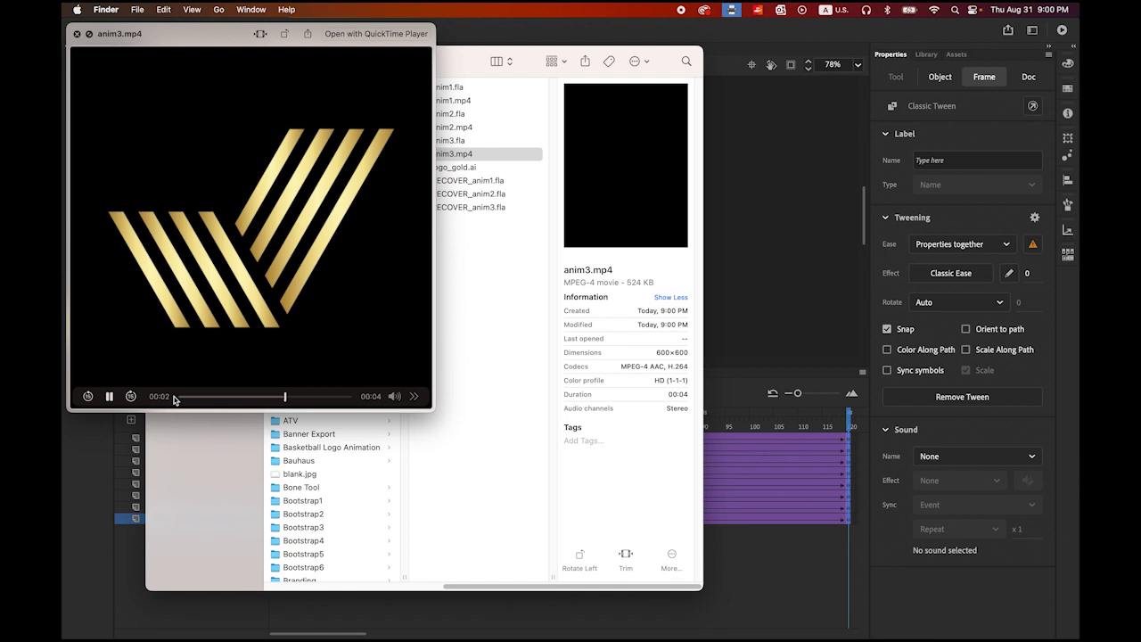
{"action": "left_click", "coordinate": [108, 397]}
{"action": "key", "text": "space"}
- Play the first exported animation, anim1.mp4, in a quick preview and close it
{"action": "key", "text": "Up"}
{"action": "key", "text": "Up"}
{"action": "key", "text": "Up"}
{"action": "key", "text": "Up"}
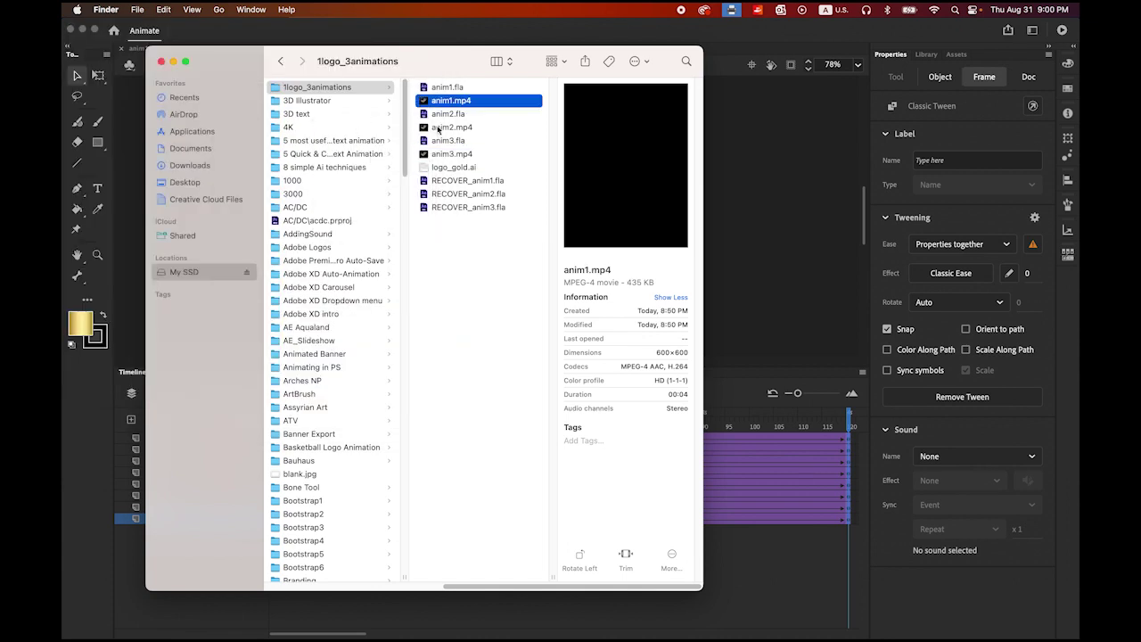
{"action": "key", "text": "space"}
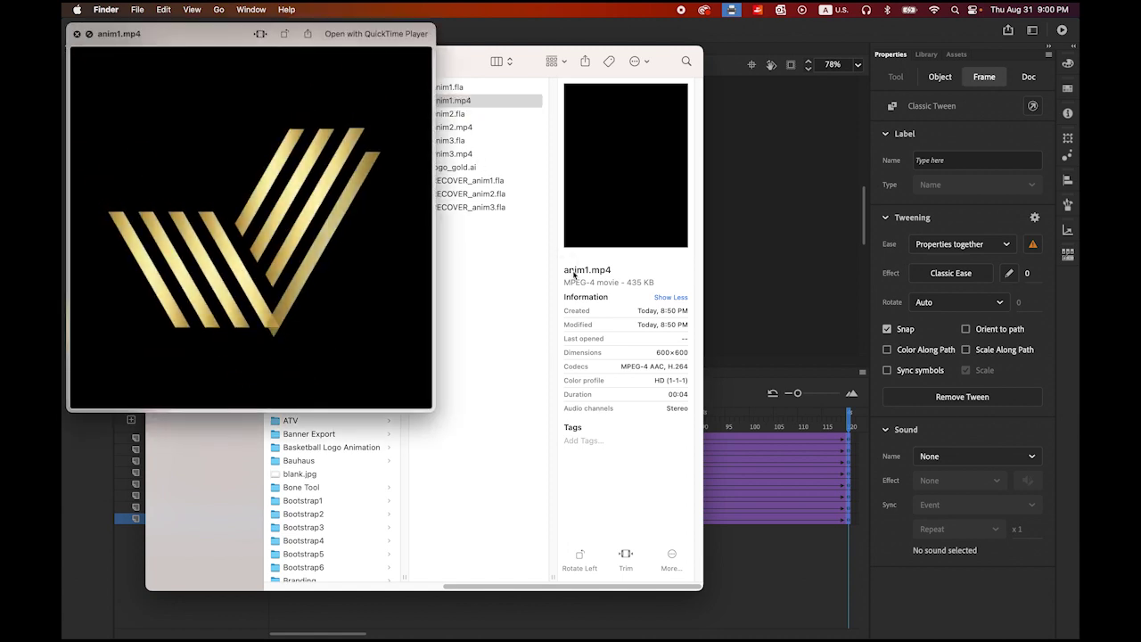
{"action": "key", "text": "space"}
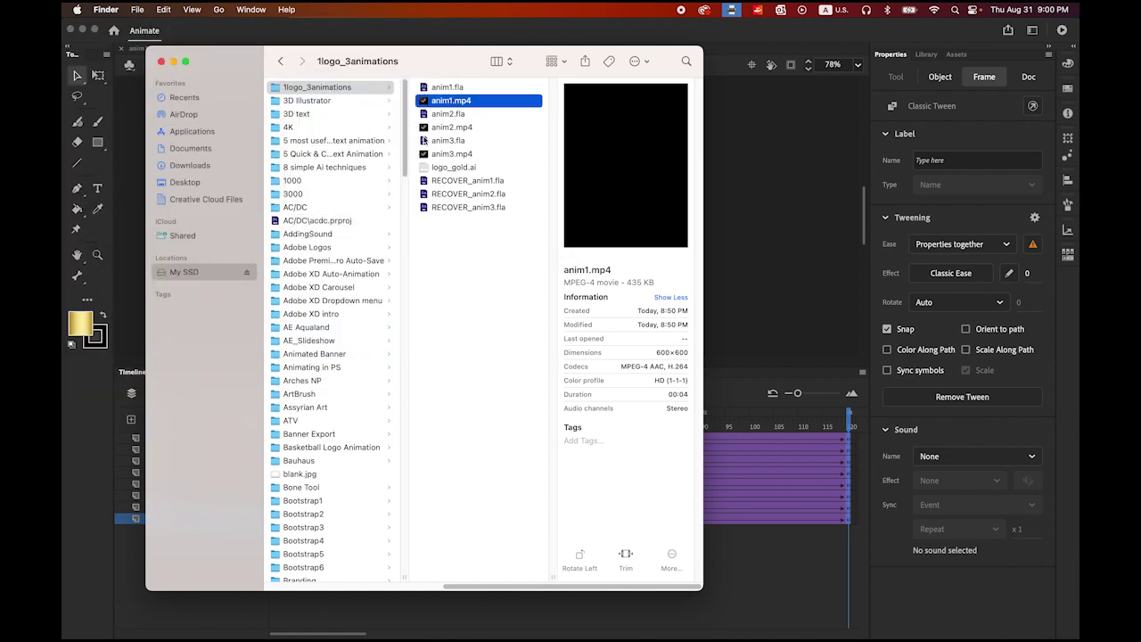
- Play anim2.mp4 in a quick preview, followed by anim3.mp4 once more, to compare the exported animations
{"action": "key", "text": "Down"}
{"action": "key", "text": "Down"}
{"action": "key", "text": "space"}
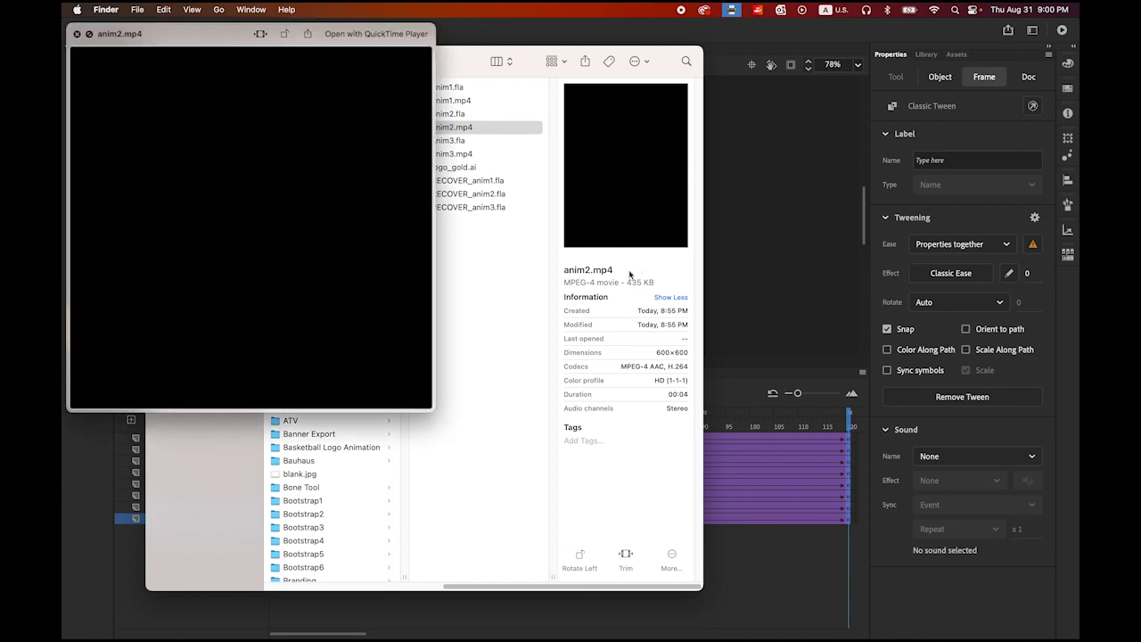
{"action": "key", "text": "space"}
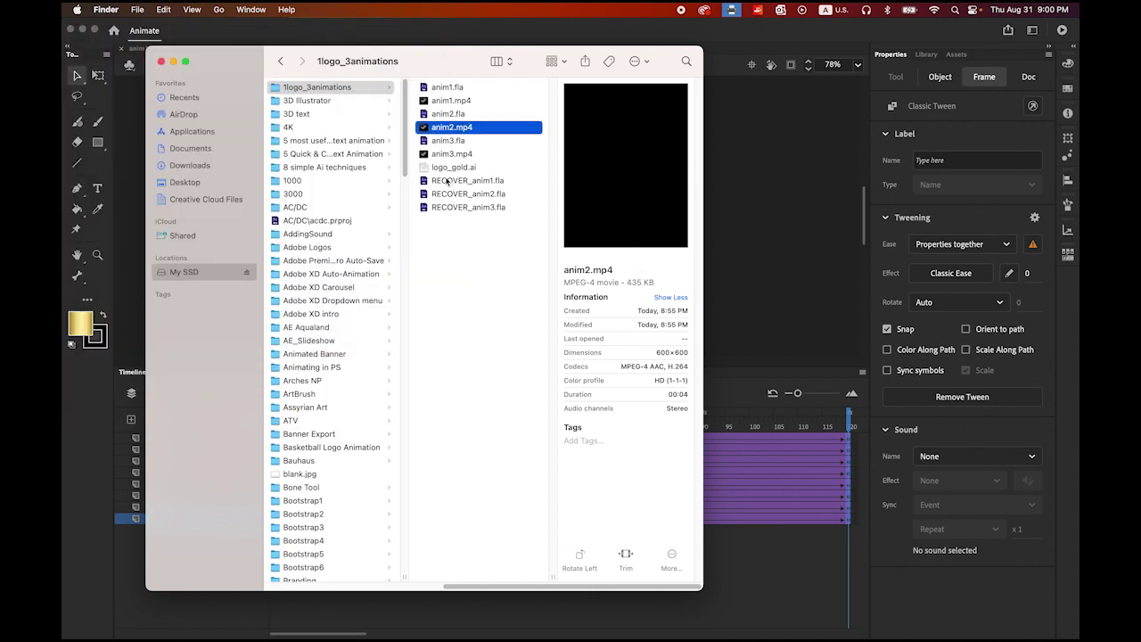
{"action": "left_click", "coordinate": [423, 154]}
{"action": "key", "text": "space"}
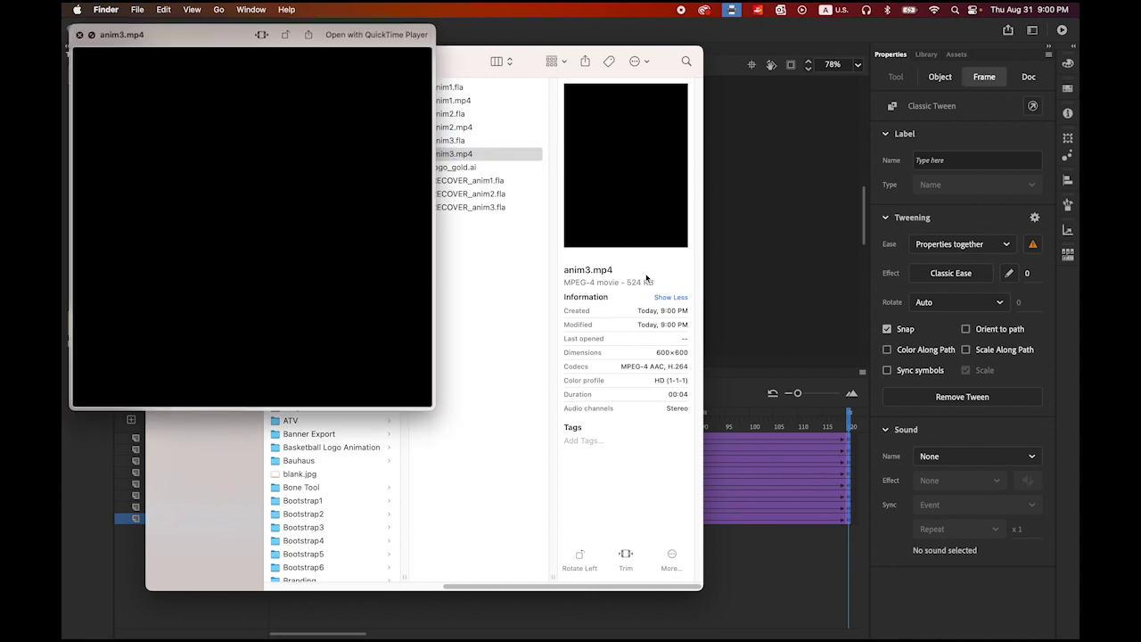
{"action": "mouse_move", "coordinate": [280, 110]}
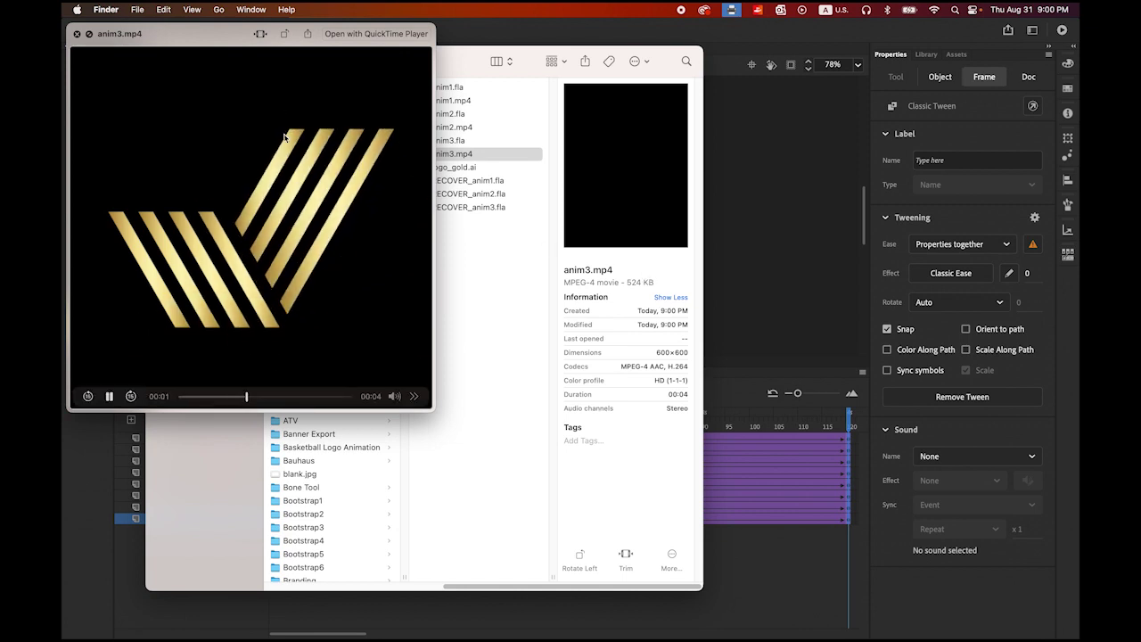